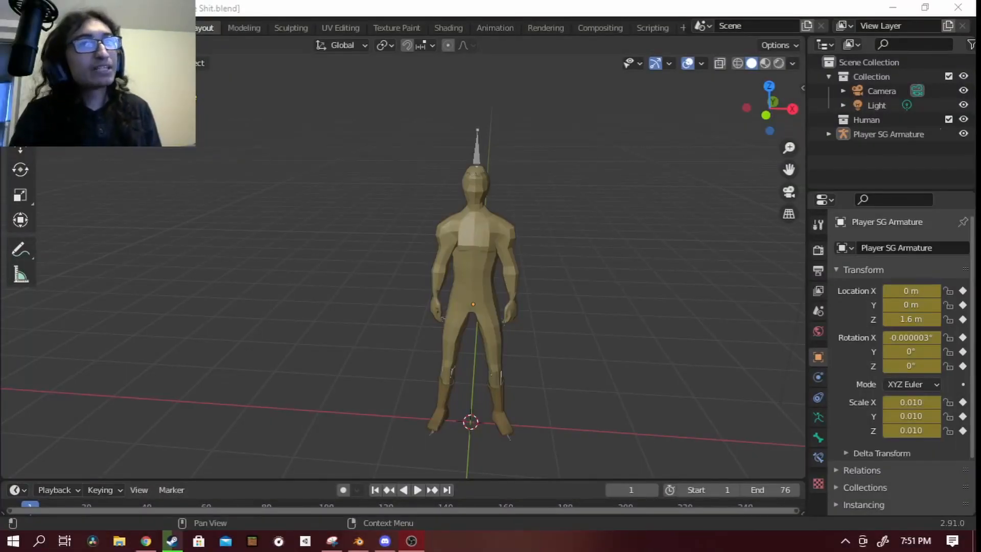
Examine the rigged character model from several angles and glance at its walking animation in Mixamo.
middle_click_drag(577, 234, 516, 239)
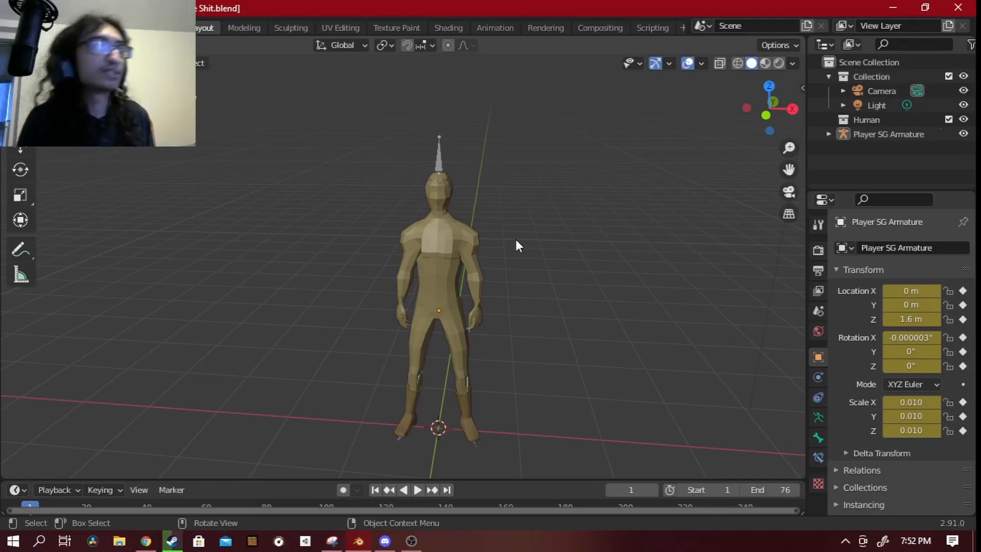
scroll(516, 246, "up", 3)
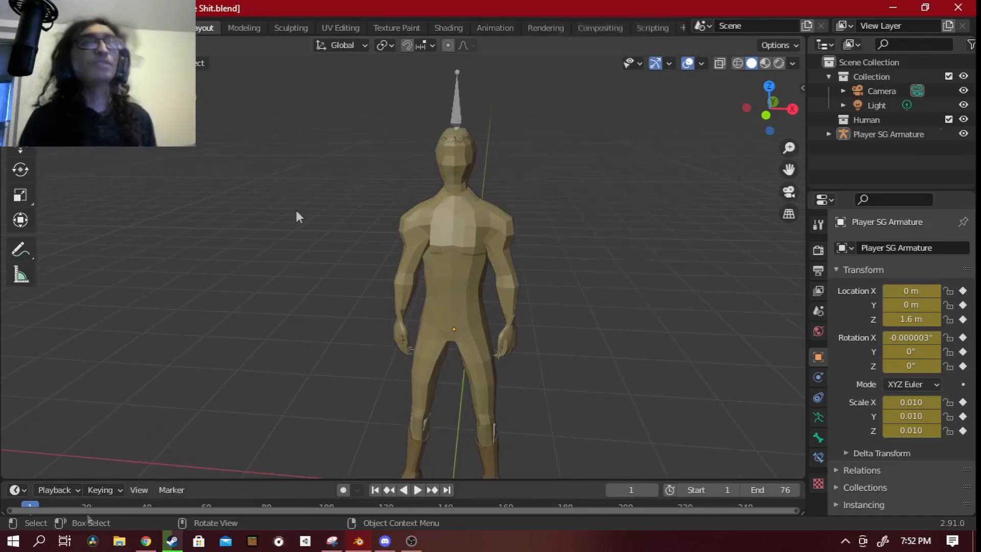
key("alt+Tab")
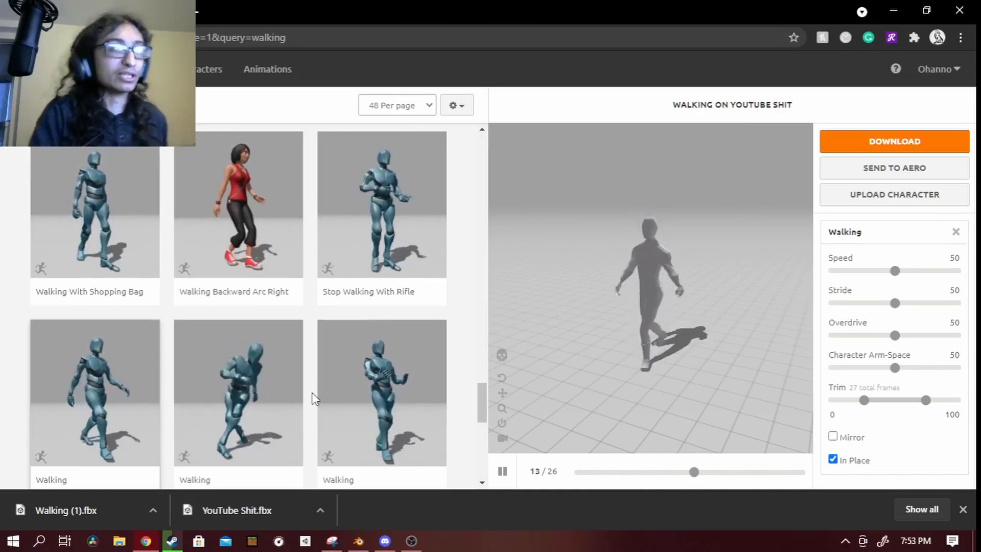
left_click(358, 541)
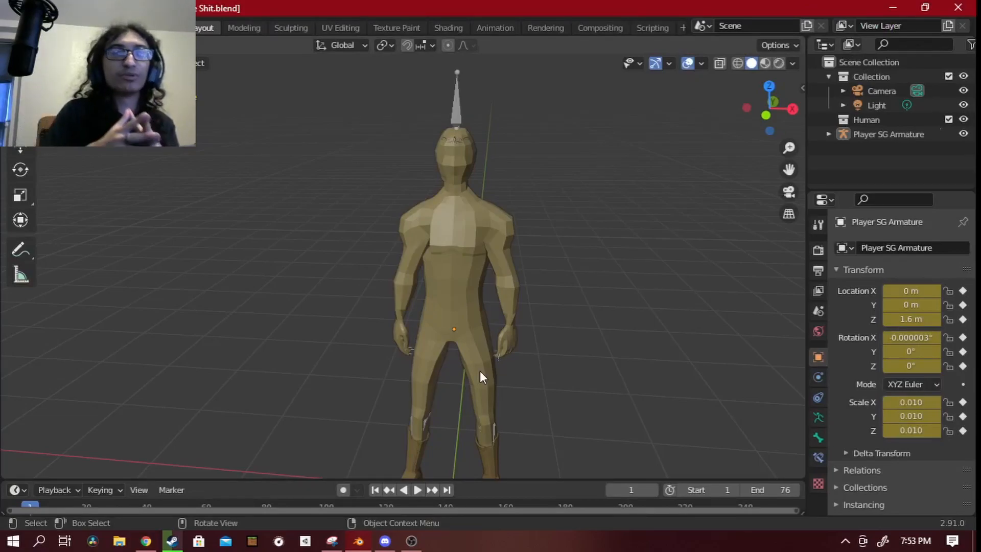
middle_click_drag(480, 370, 481, 321)
left_click(480, 321)
middle_click_drag(460, 273, 464, 296)
left_click(480, 351)
scroll(517, 384, "up", 3)
scroll(517, 385, "down", 4)
middle_click_drag(449, 208, 485, 310, "shift")
middle_click_drag(509, 183, 539, 266, "shift")
middle_click_drag(458, 320, 478, 315, "shift")
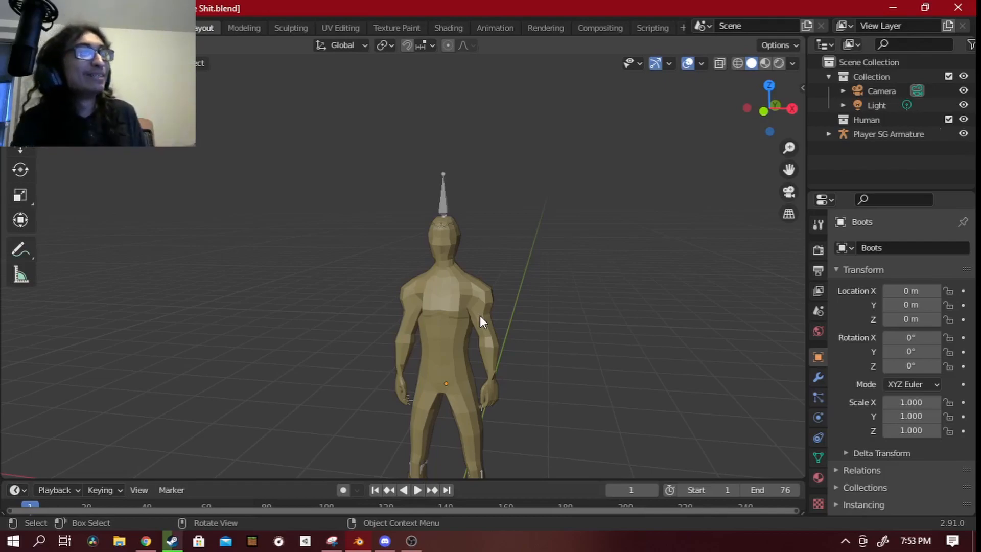
scroll(628, 219, "up", 2)
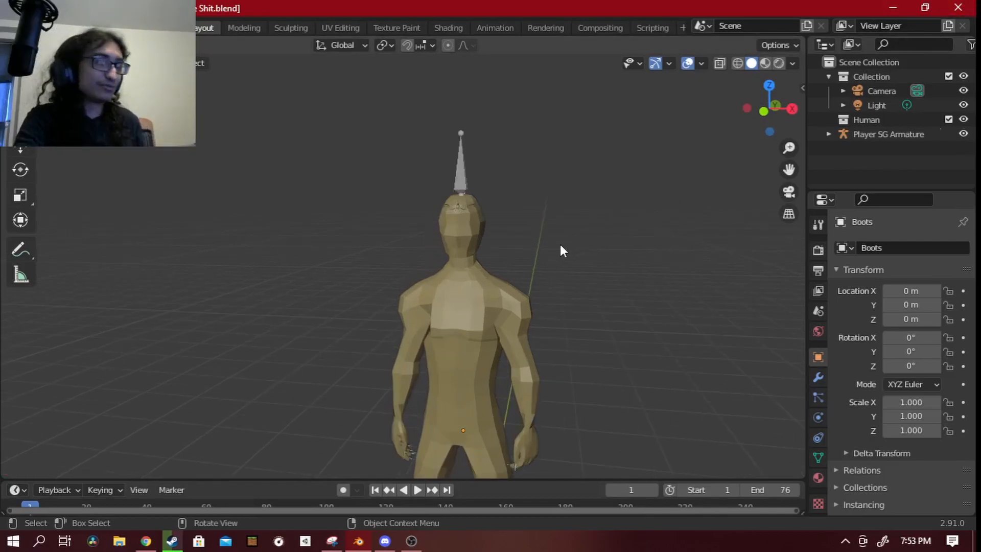
middle_click_drag(561, 249, 489, 276)
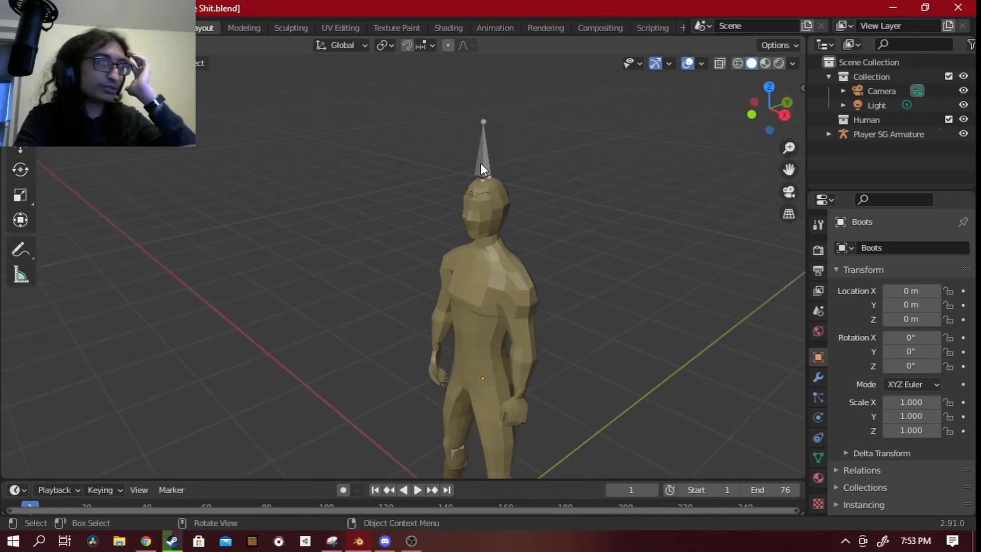
left_click(490, 176)
left_click(561, 212)
middle_click_drag(485, 210, 450, 219)
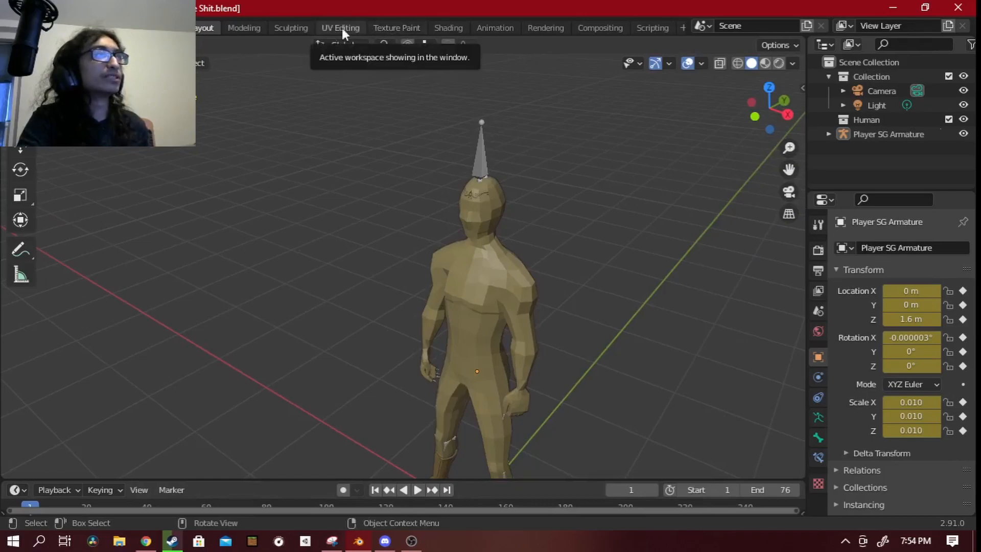
Review the character's Idle 1 action in the Animation workspace and return to the Layout workspace.
left_click(494, 27)
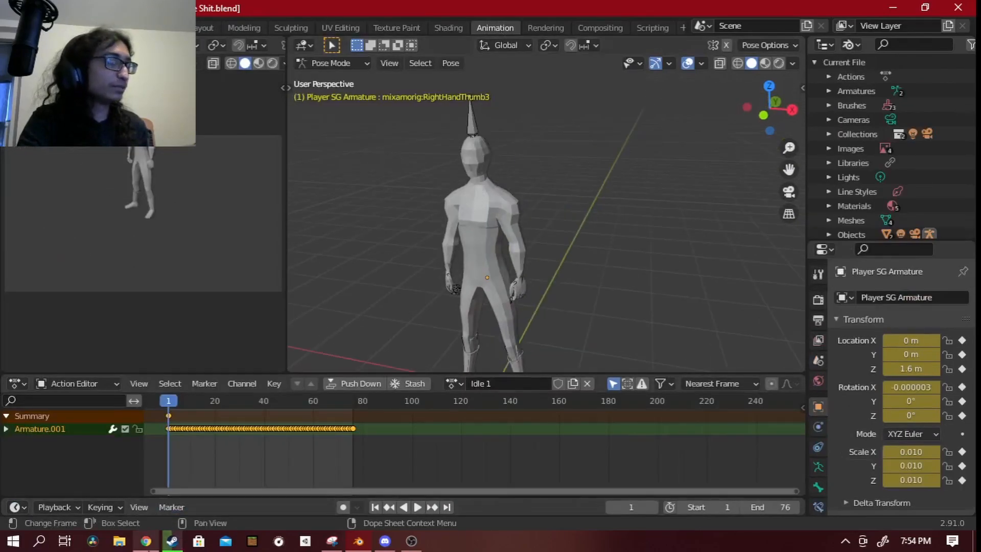
key("alt+Tab")
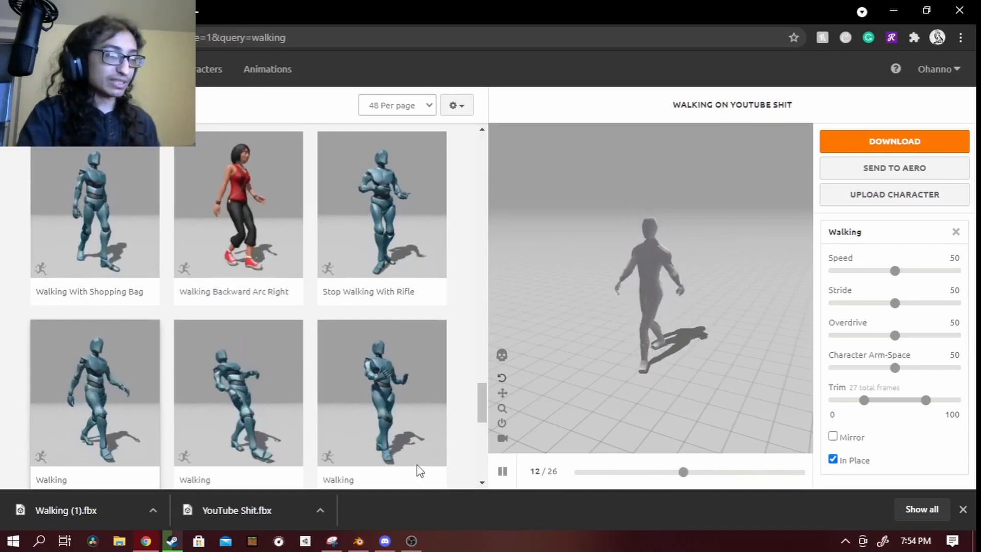
key("alt+Tab")
scroll(327, 228, "up", 2)
scroll(555, 171, "down", 4)
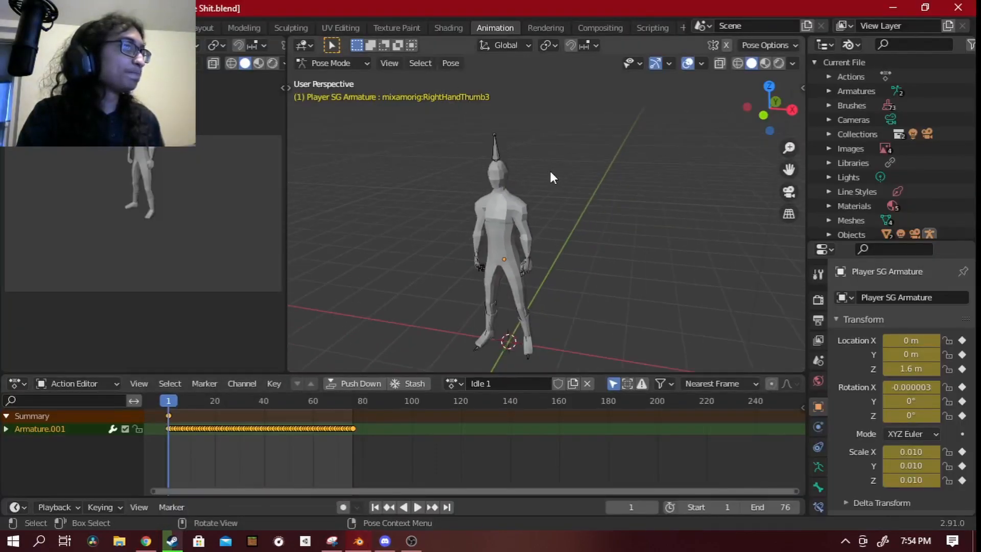
middle_click_drag(383, 234, 429, 243, "shift")
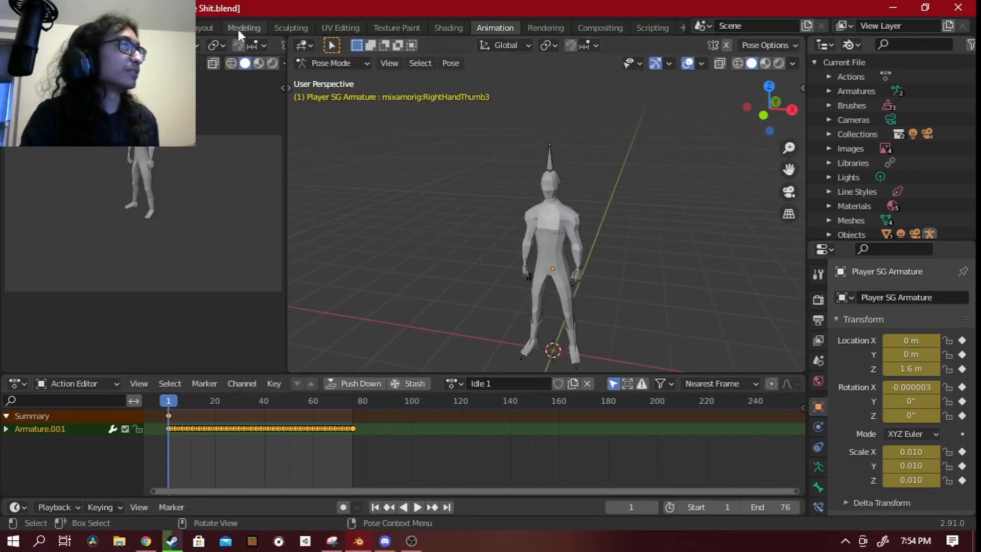
left_click(211, 27)
Save the current Blender project under its existing file name.
scroll(424, 189, "down", 6)
scroll(424, 189, "up", 3)
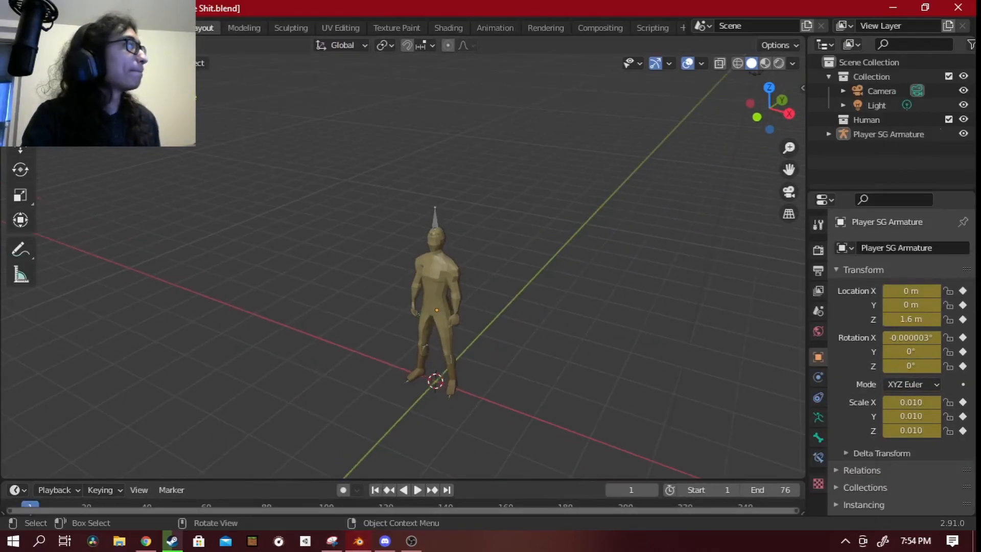
left_click(30, 27)
mouse_move(76, 234)
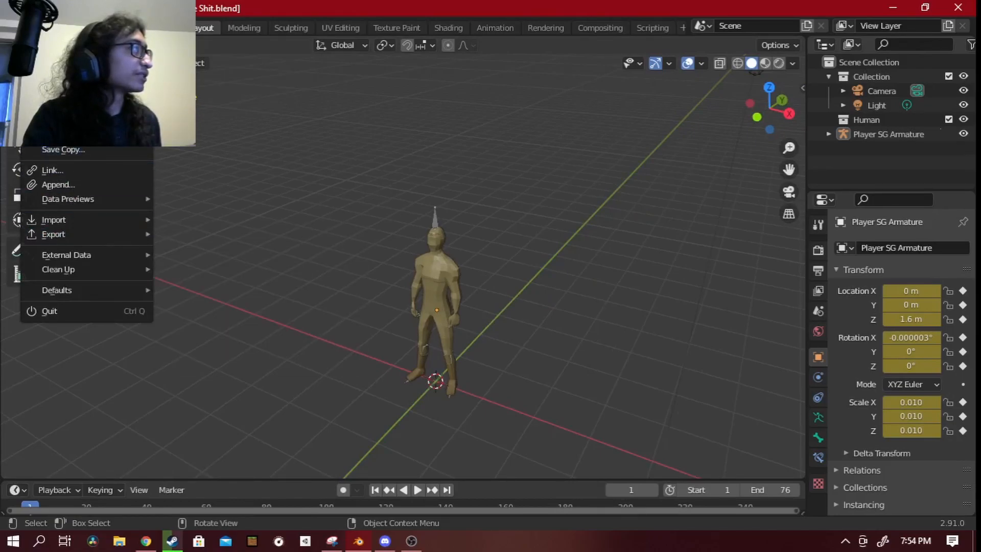
left_click(61, 121)
left_click(31, 27)
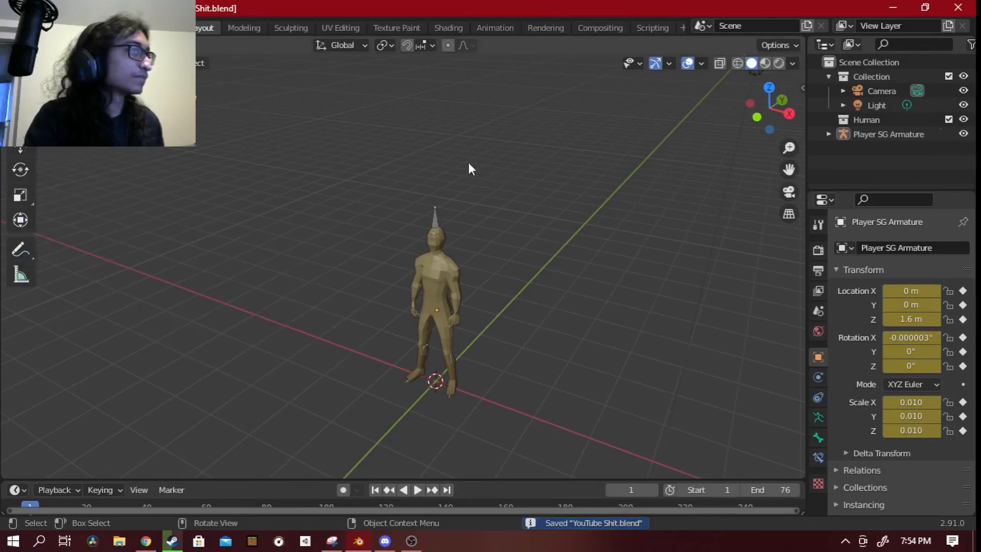
Select the Player SG Armature with its character and open the FBX export settings.
left_click(447, 307)
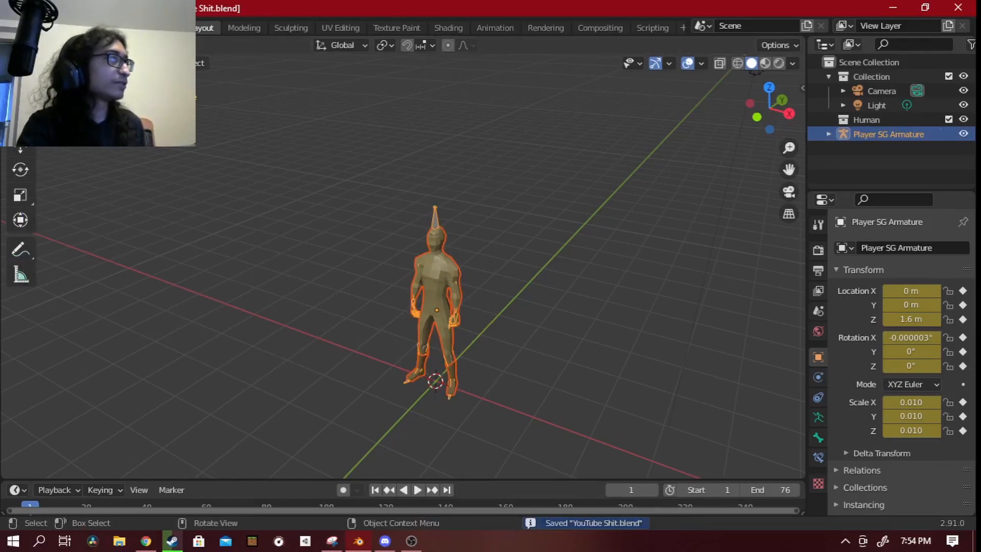
left_click(30, 28)
mouse_move(100, 237)
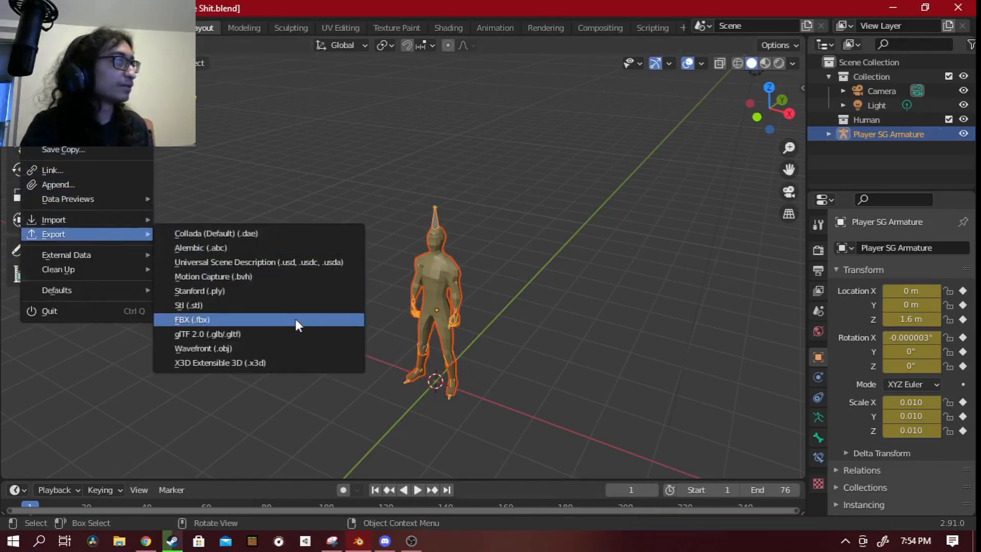
left_click(279, 320)
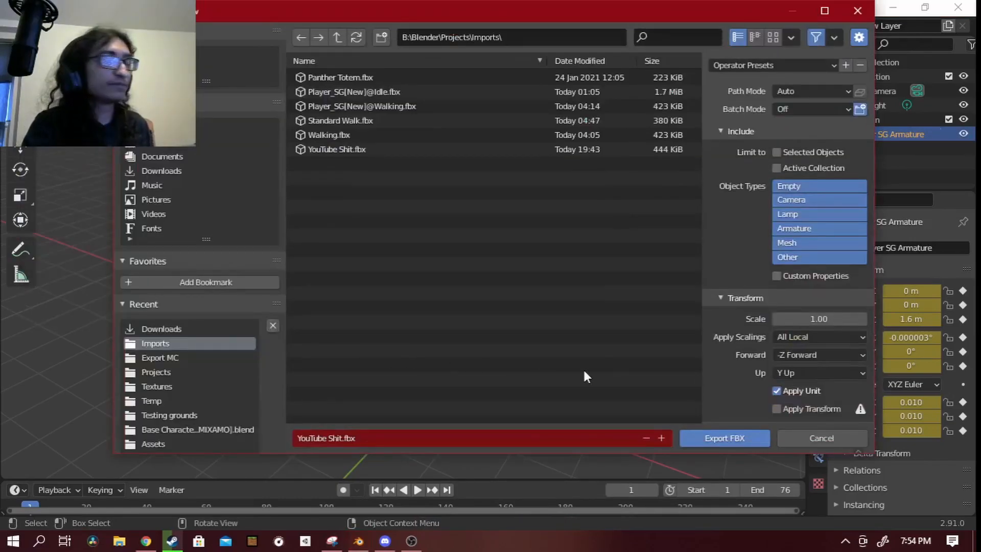
Limit the FBX export to selected objects and to the Armature, Mesh and Other object types.
left_click(811, 227)
left_click(799, 246, "shift")
left_click(798, 255, "shift")
left_click(797, 153)
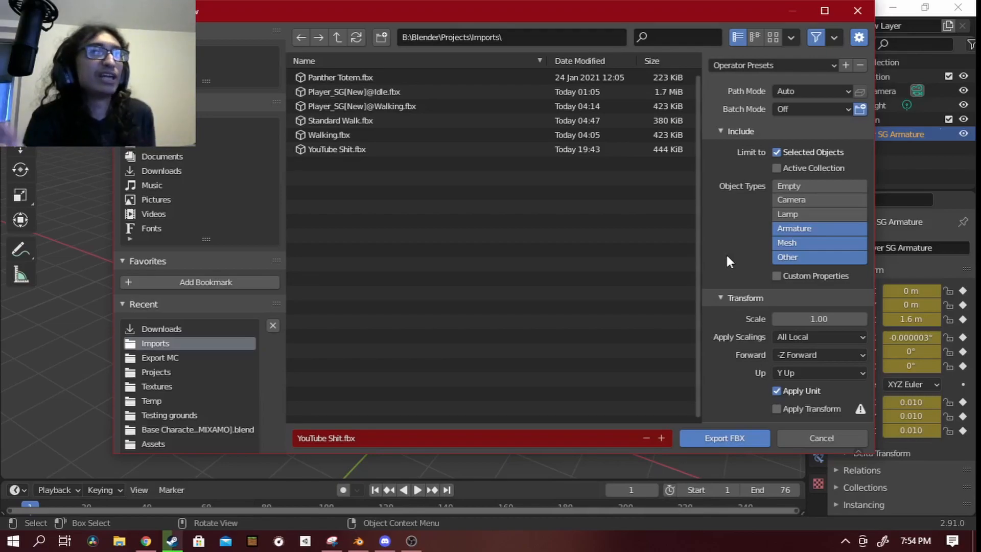
Expand the Geometry and Armature export options and turn off Add Leaf Bones.
scroll(725, 301, "down", 2)
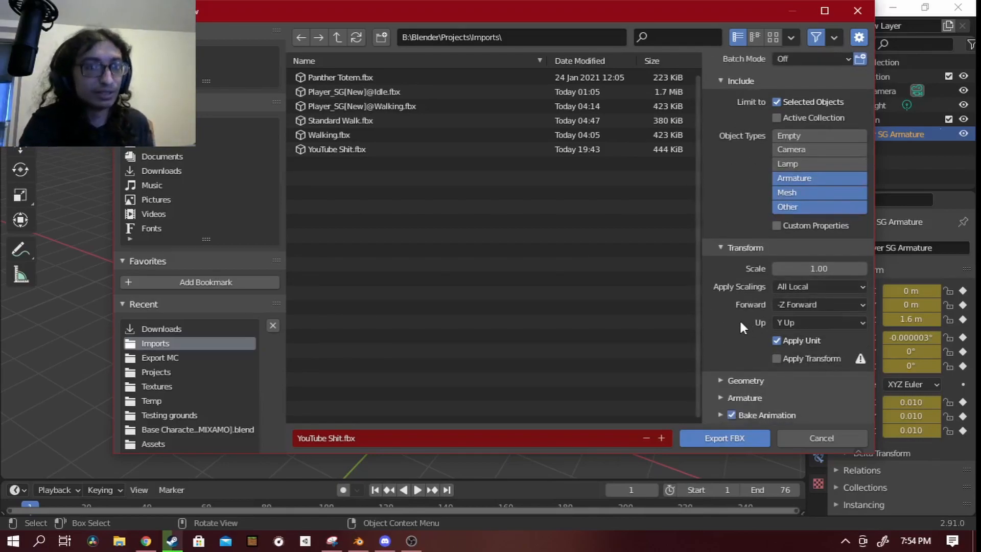
left_click(721, 380)
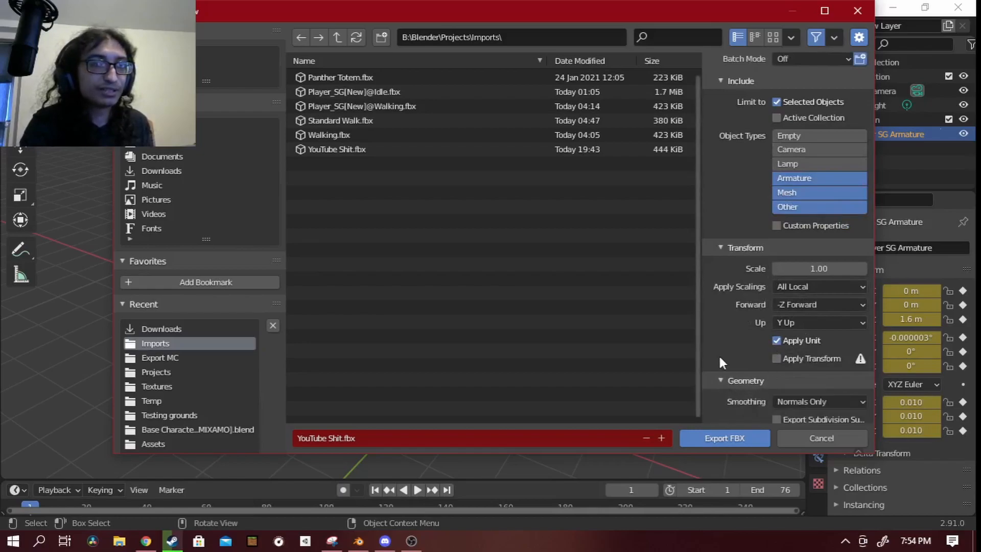
scroll(717, 368, "down", 4)
left_click(716, 399)
scroll(746, 326, "down", 3)
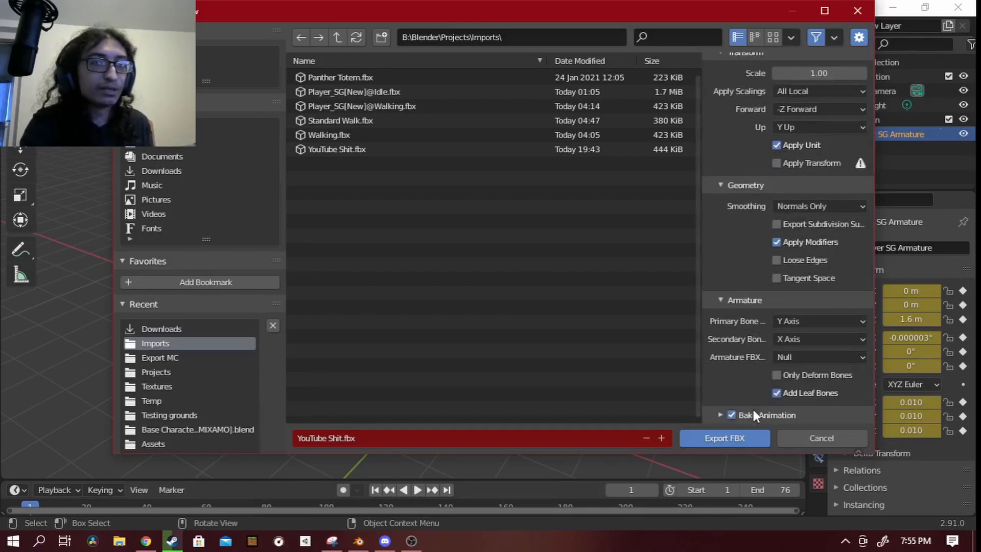
left_click(776, 392)
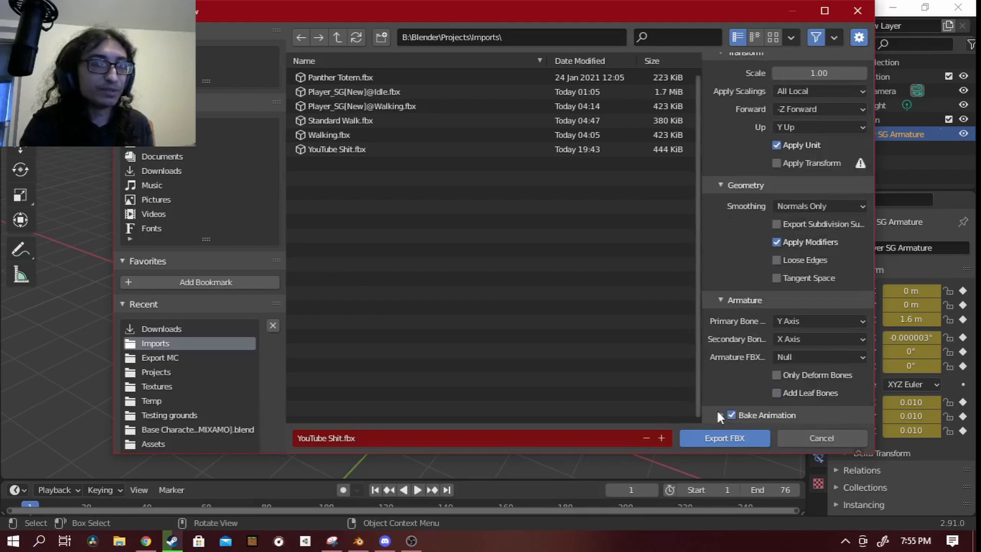
Turn off Bake Animation and export the character as YouTube Shit.fbx to the Imports folder.
left_click(718, 411)
scroll(717, 406, "down", 5)
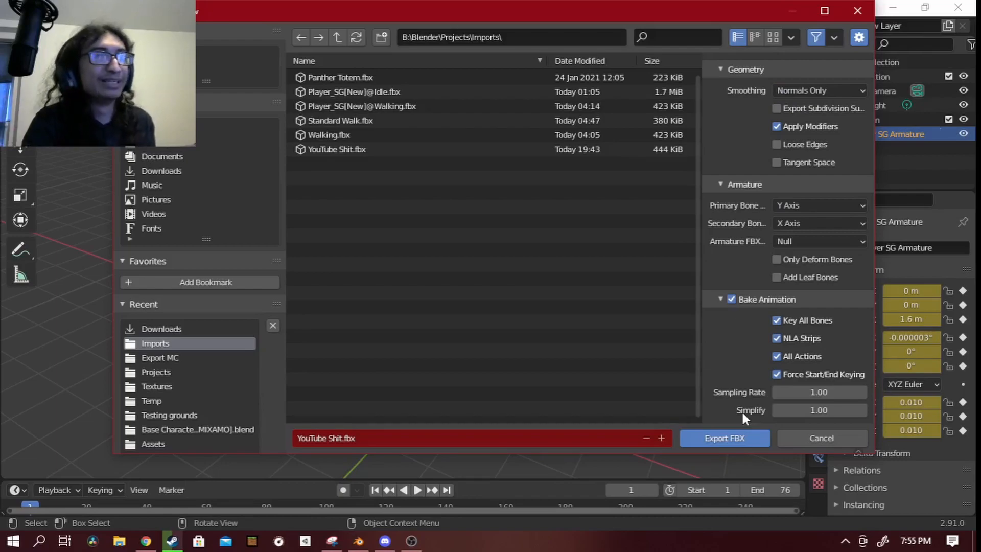
left_click(732, 300)
scroll(705, 327, "up", 4)
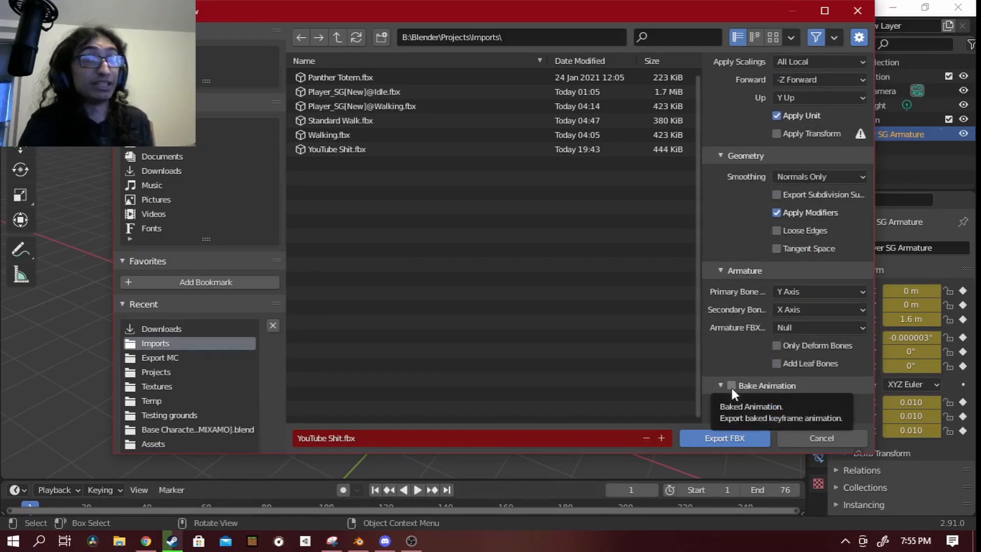
left_click(738, 440)
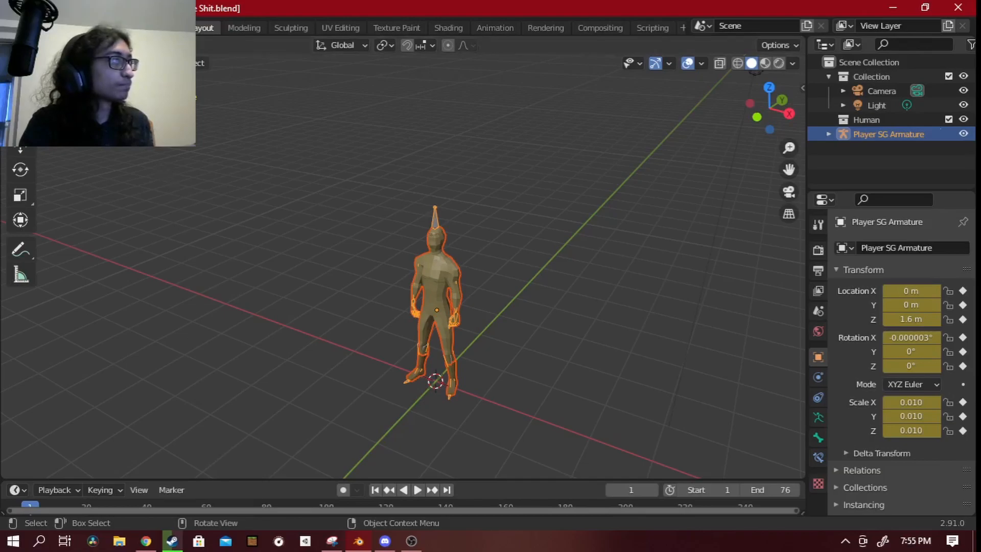
left_click(29, 27)
mouse_move(75, 233)
left_click(245, 321)
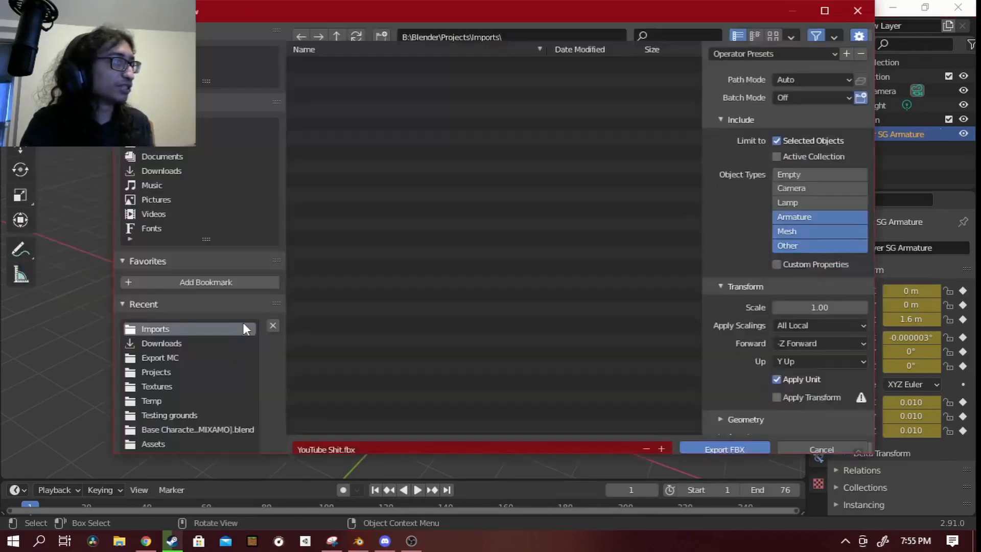
left_click(800, 439)
Switch to Mixamo in the browser, upload YouTube Shit.fbx from the Imports folder and accept it as the new character.
left_click(145, 541)
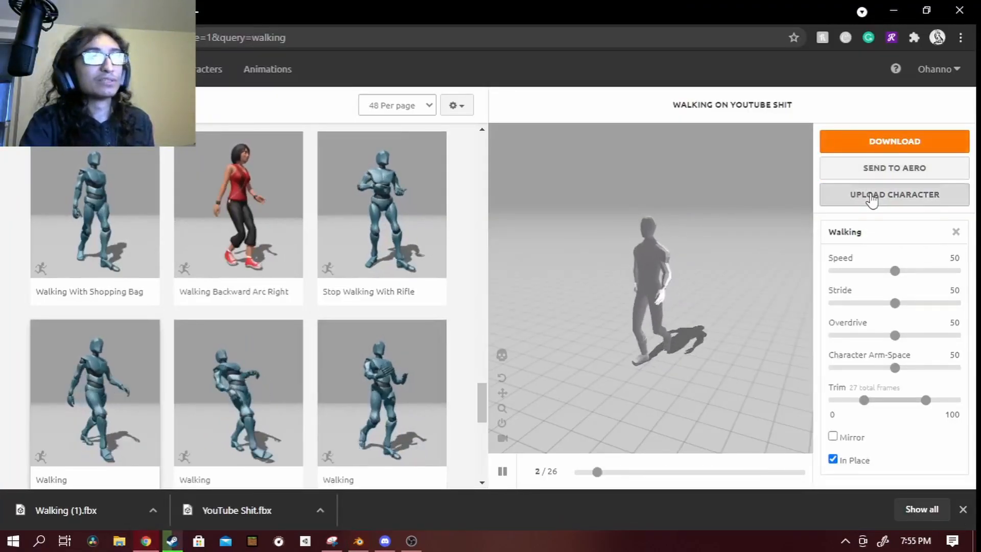
left_click(872, 198)
left_click(444, 404)
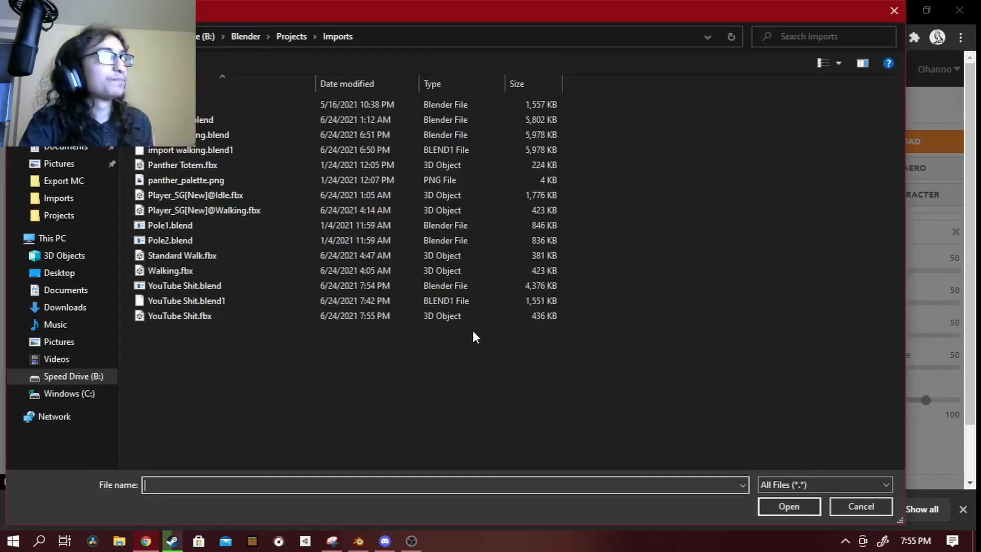
left_click(243, 315)
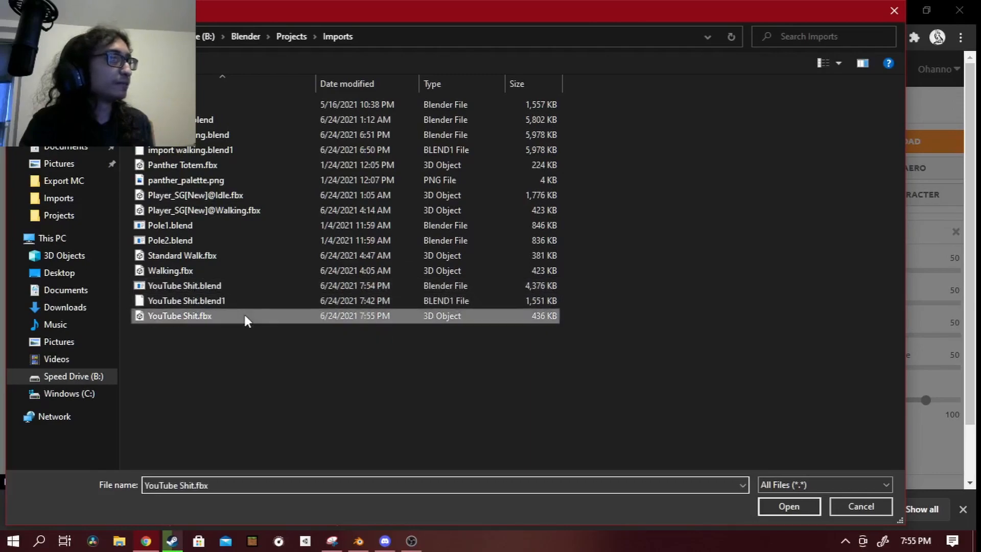
left_click(789, 505)
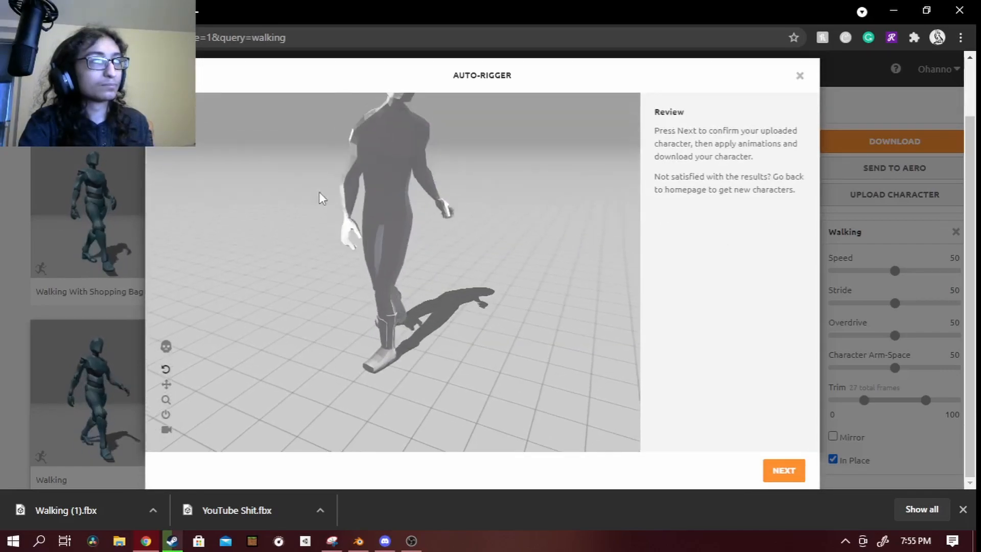
left_click(784, 474)
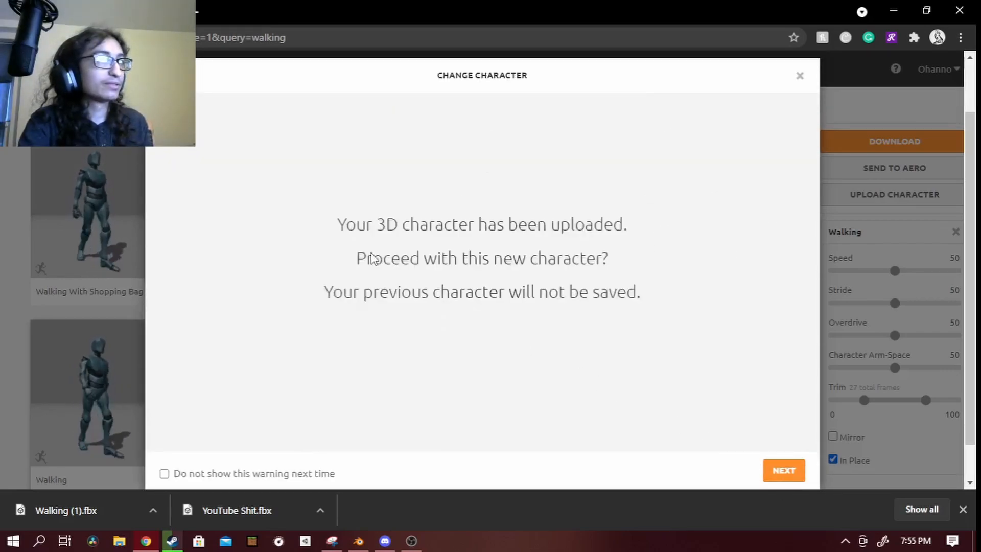
left_click(785, 471)
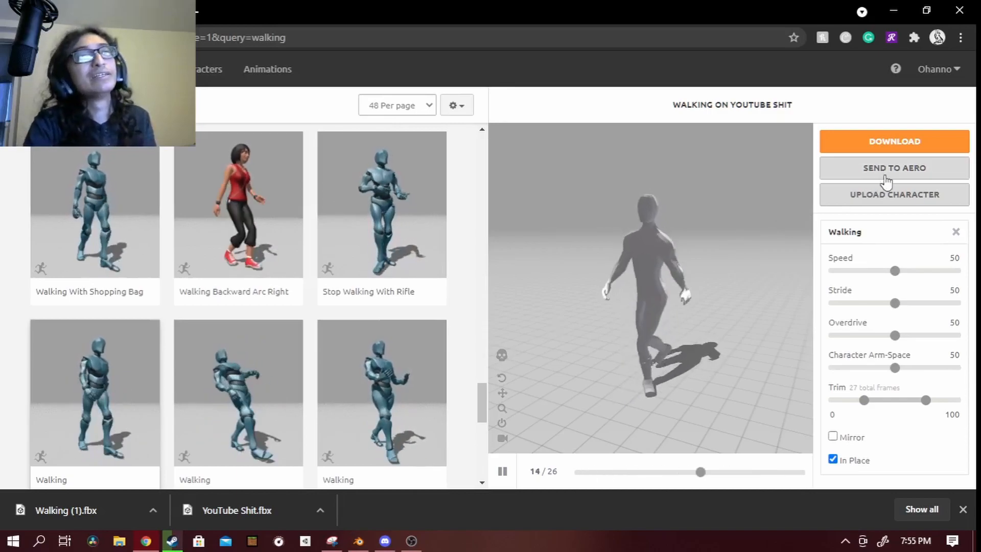
Download the in-place Walking animation as FBX Binary without skin at 30 frames per second, with no keyframe reduction.
left_click(876, 140)
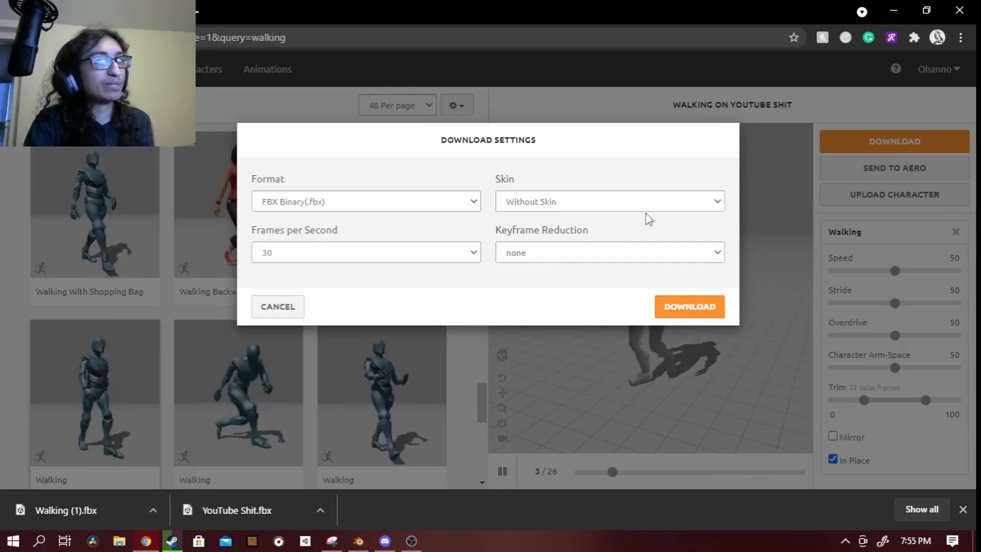
left_click(556, 206)
left_click(555, 208)
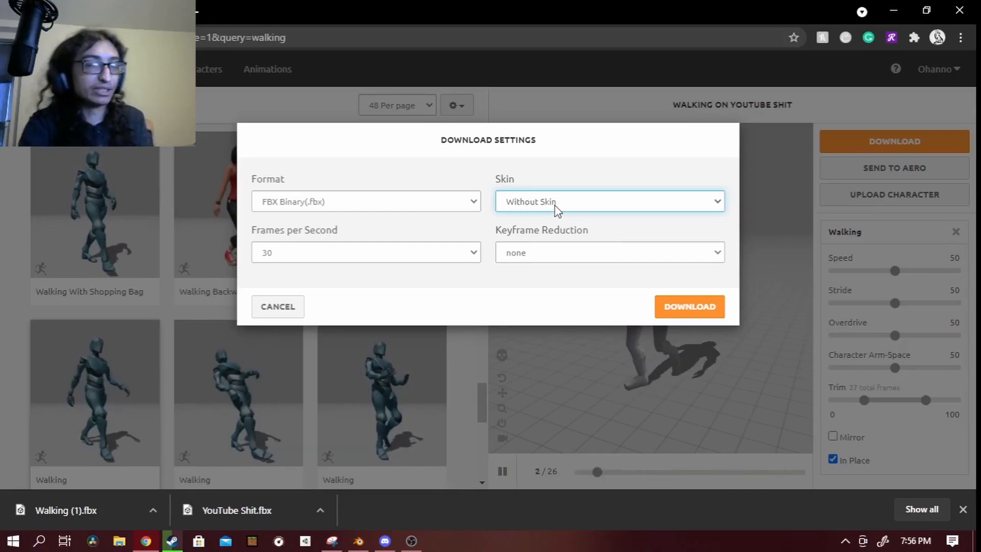
left_click(703, 305)
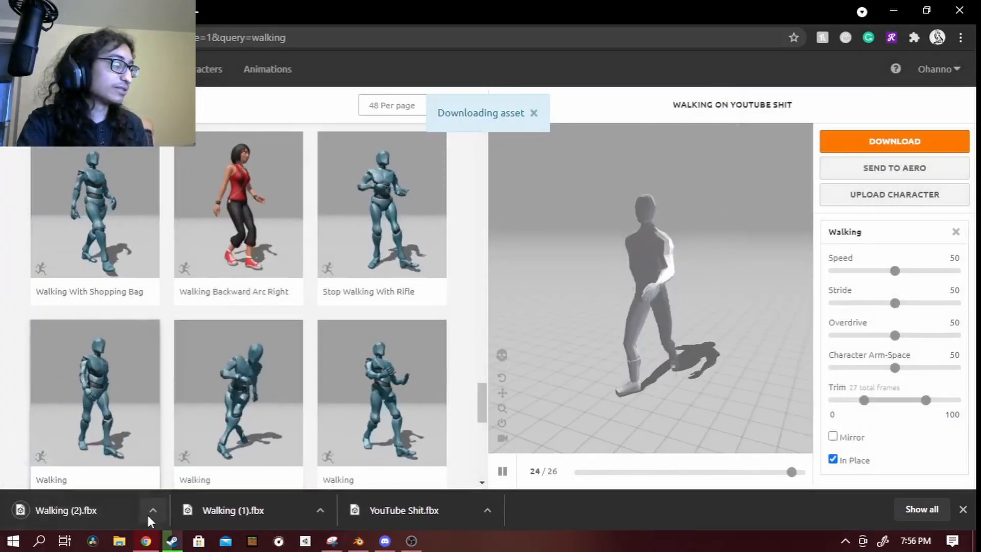
Switch to Blender, start an FBX import and choose Walking (2).fbx from the Downloads folder.
mouse_move(359, 537)
left_click(376, 458)
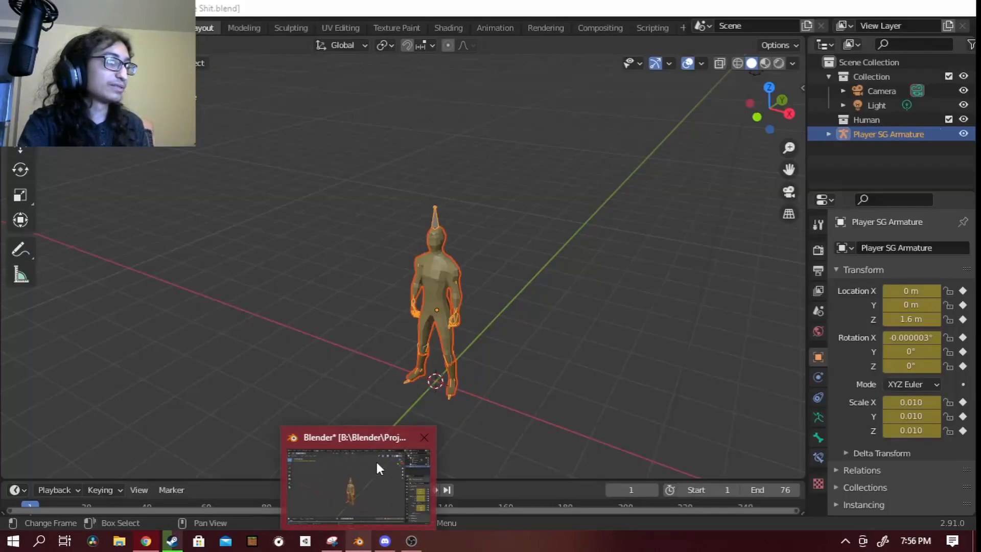
scroll(397, 220, "up", 2)
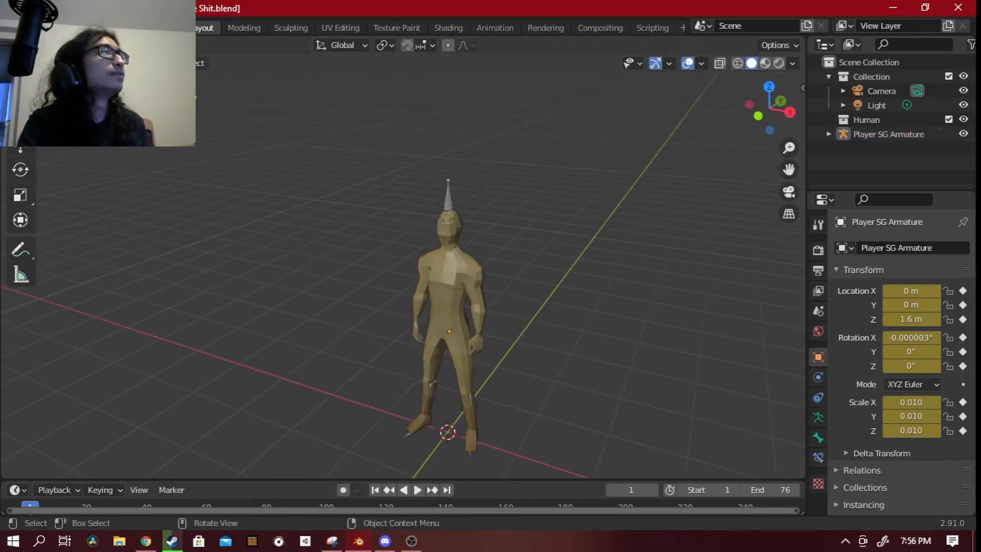
left_click(26, 8)
mouse_move(64, 222)
left_click(221, 305)
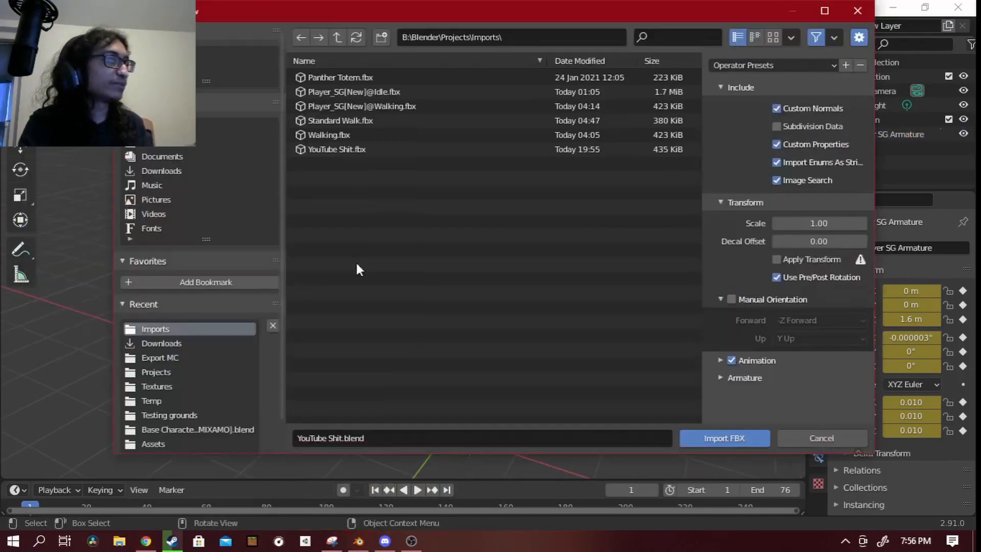
left_click(166, 343)
left_click(360, 178)
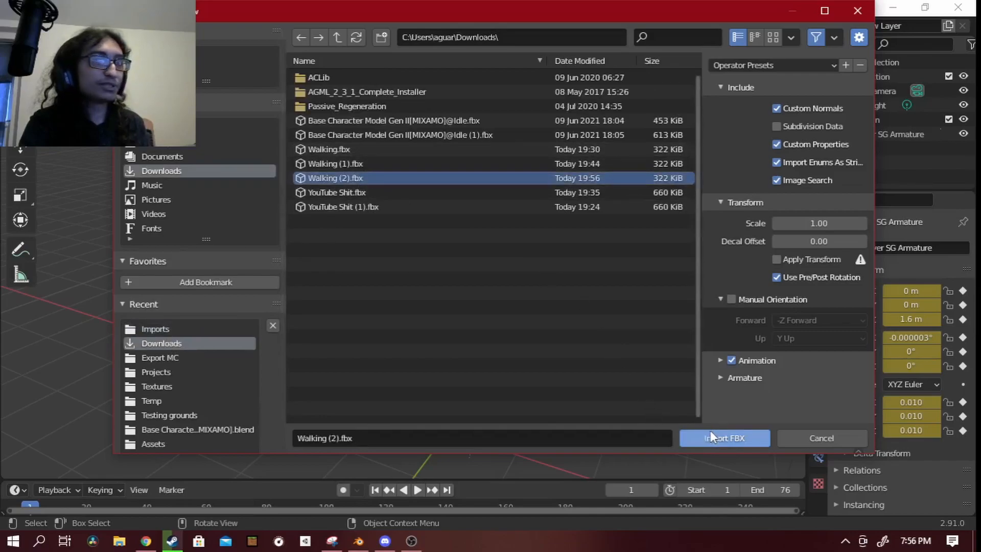
Expand the Animation and Armature import options, turn off Use Pre/Post Rotation and import the walking file.
left_click(721, 361)
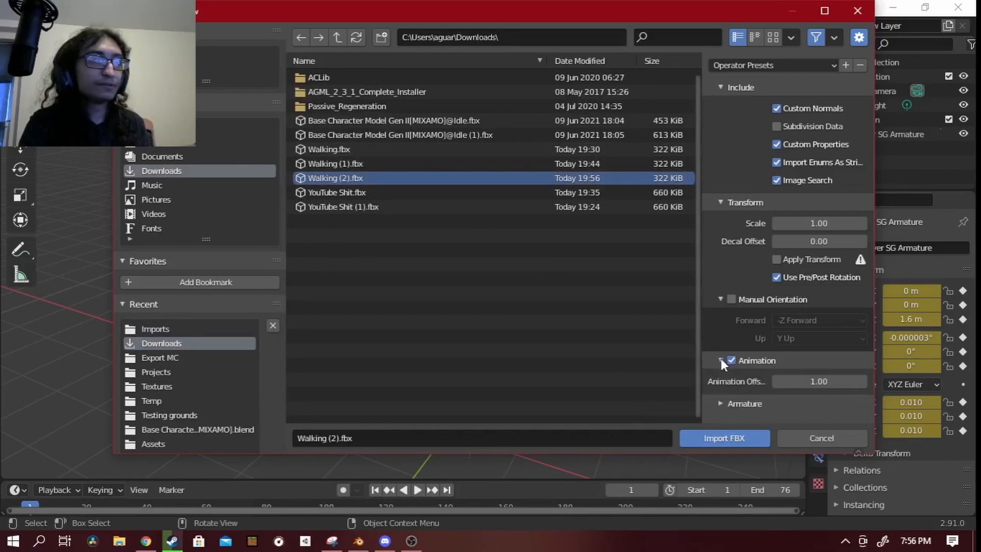
left_click(720, 402)
scroll(727, 381, "down", 4)
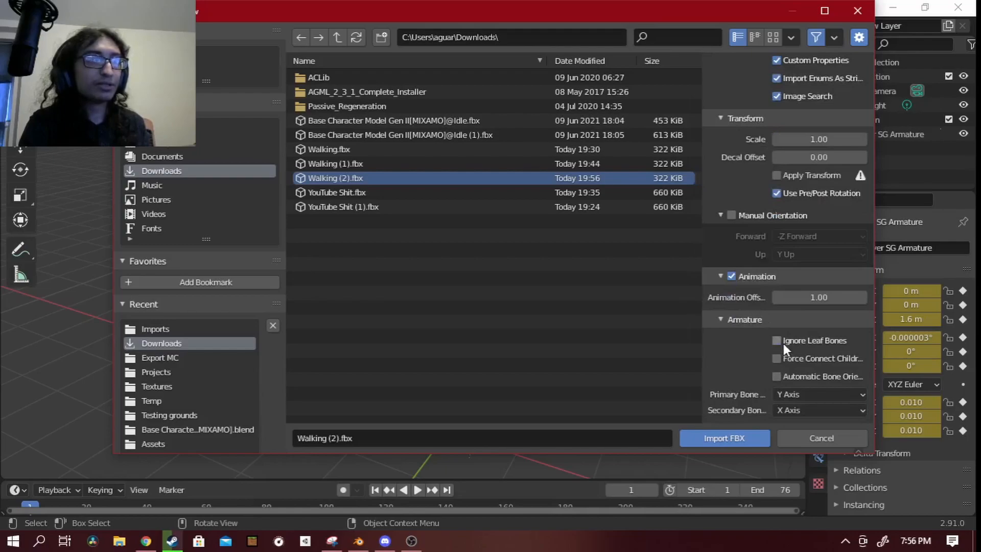
scroll(790, 342, "up", 4)
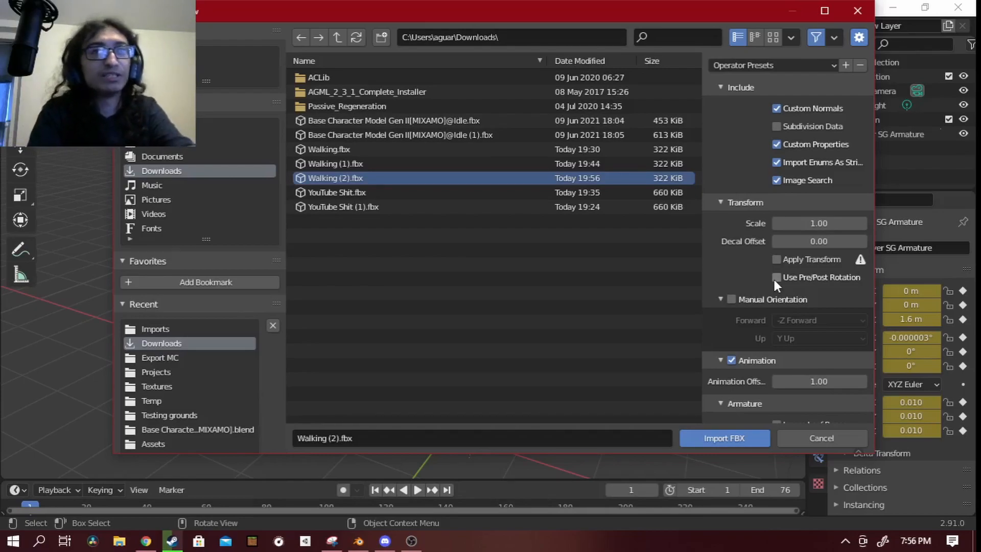
middle_click_drag(773, 277, 782, 197)
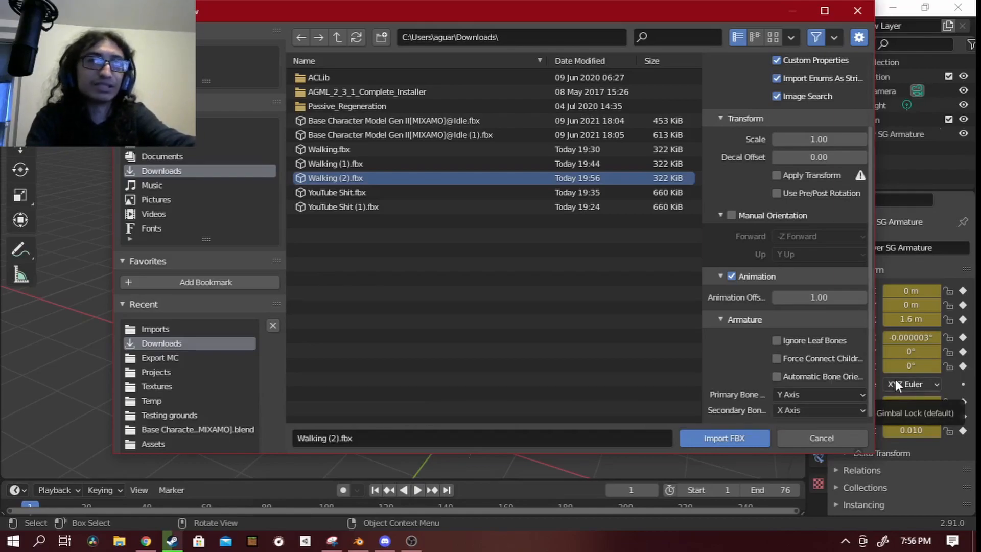
left_click(709, 438)
Set the scene's end frame to 26 and play the imported walking animation.
scroll(560, 248, "down", 2)
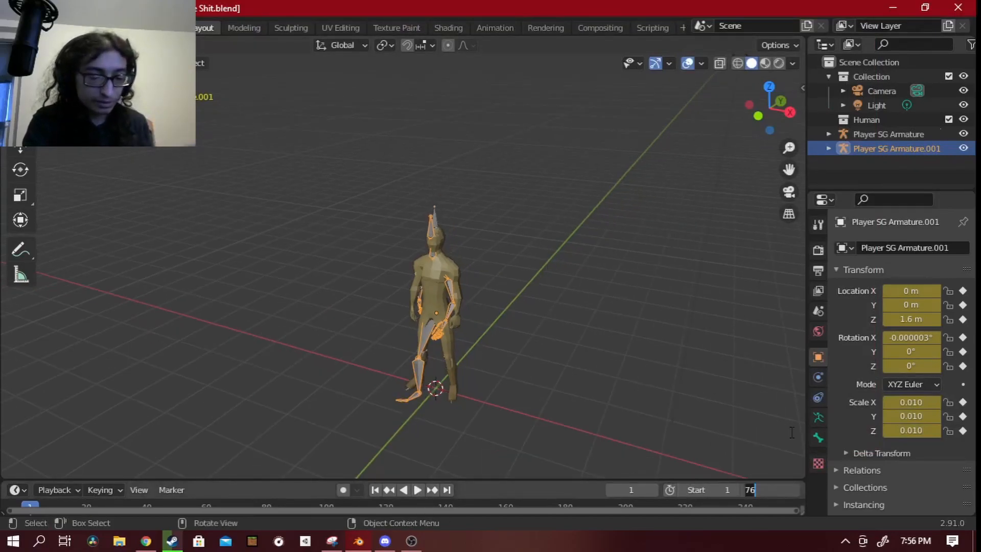
left_click(418, 489)
scroll(453, 284, "up", 2)
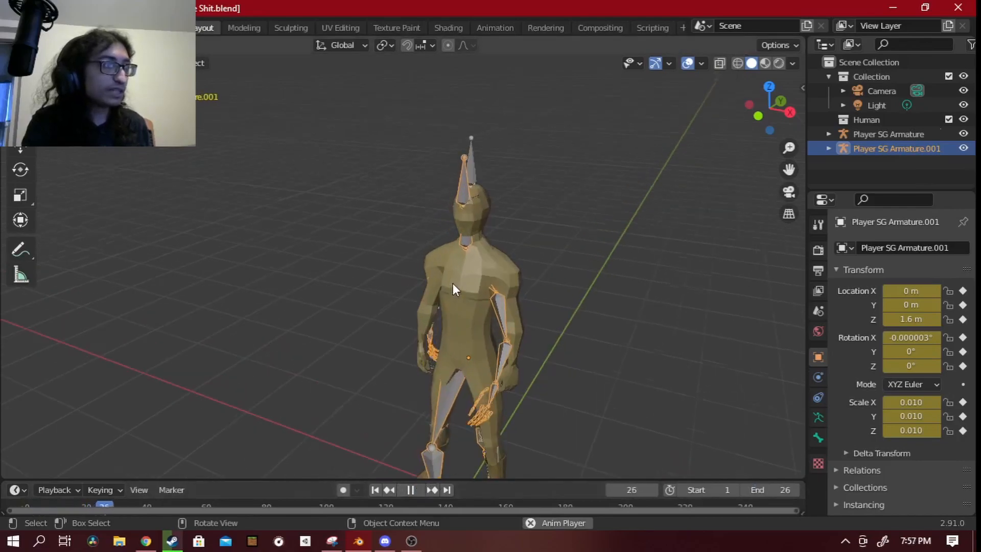
middle_click_drag(469, 259, 476, 220)
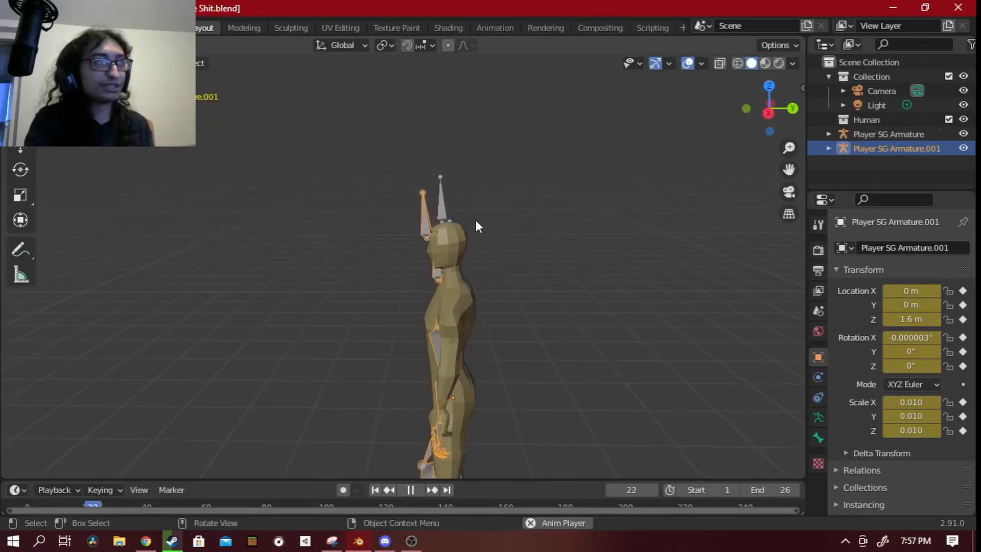
Open the Animation workspace and rename the imported armature's action to Walking.
left_click(506, 29)
middle_click_drag(606, 197, 556, 188)
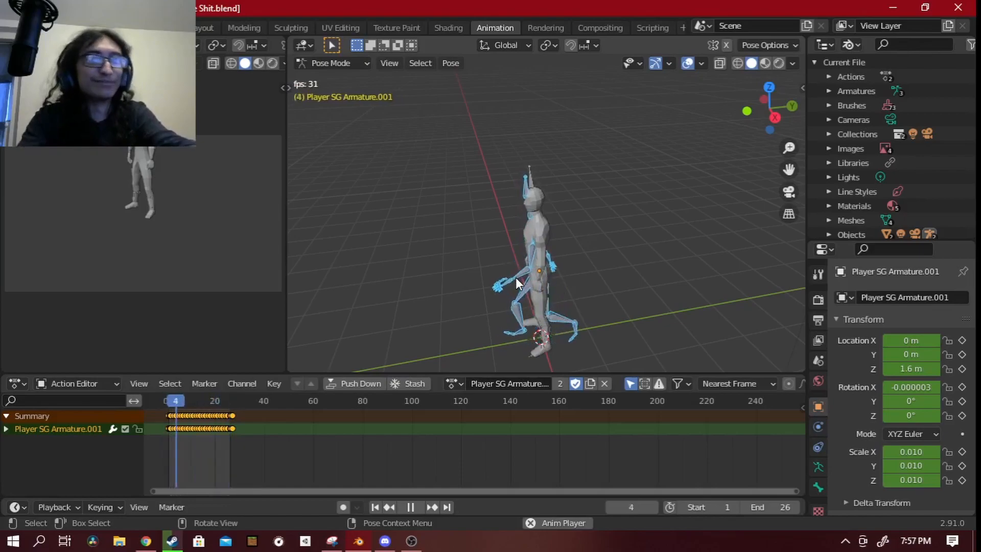
scroll(519, 293, "up", 3)
middle_click_drag(617, 213, 580, 235, "shift")
middle_click_drag(580, 235, 589, 206, "shift")
left_click(496, 385)
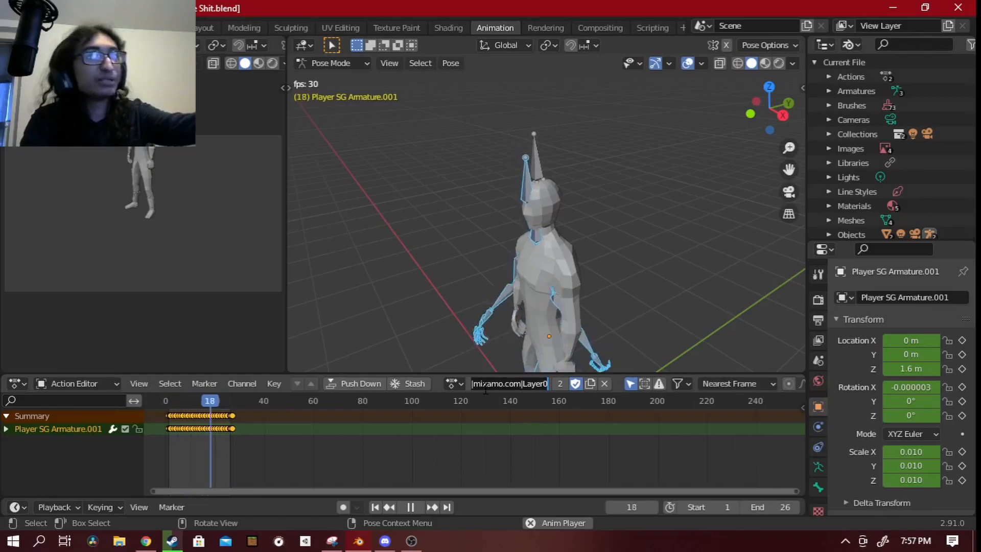
type("Walkin")
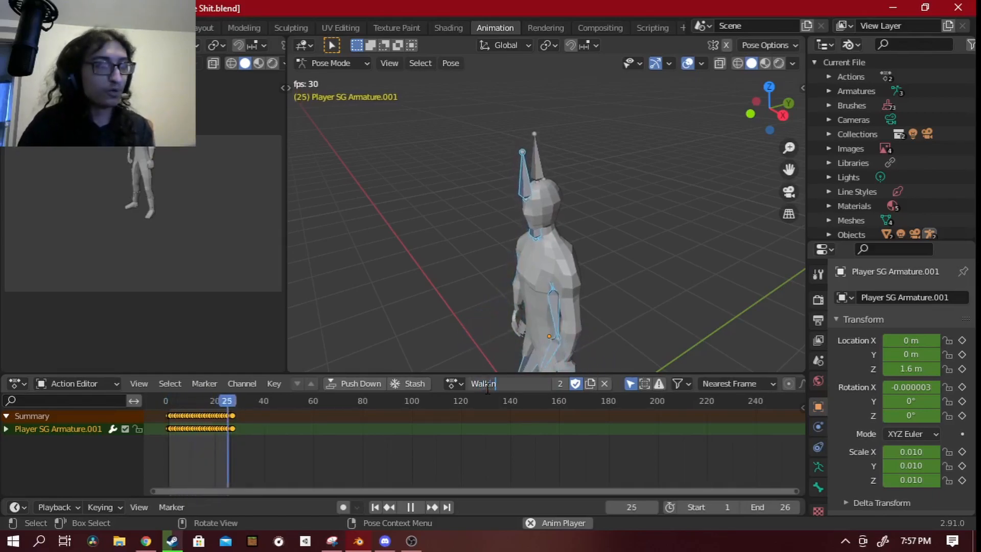
type("g")
key("Return")
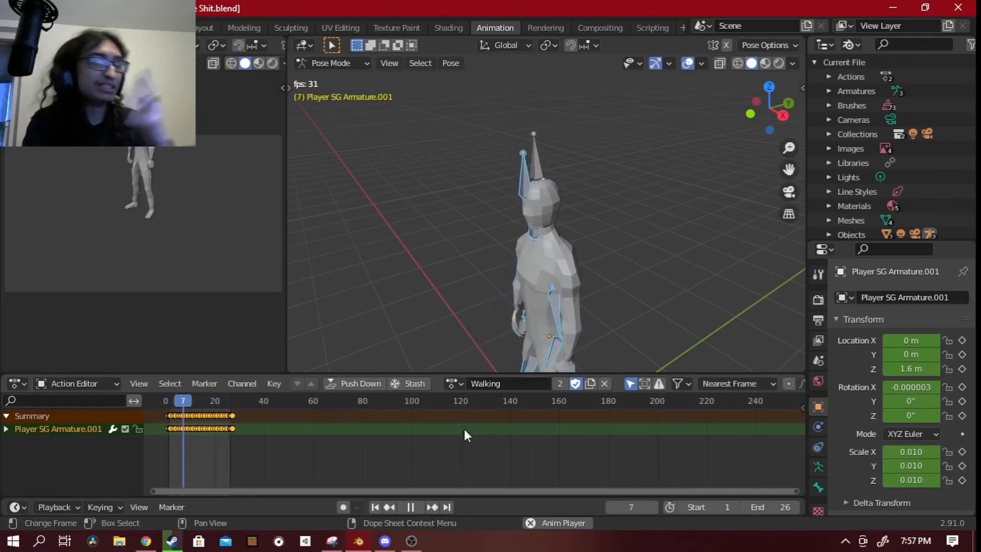
Select the original character armature in Object Mode, and stop the playback at the first frame.
left_click(317, 63)
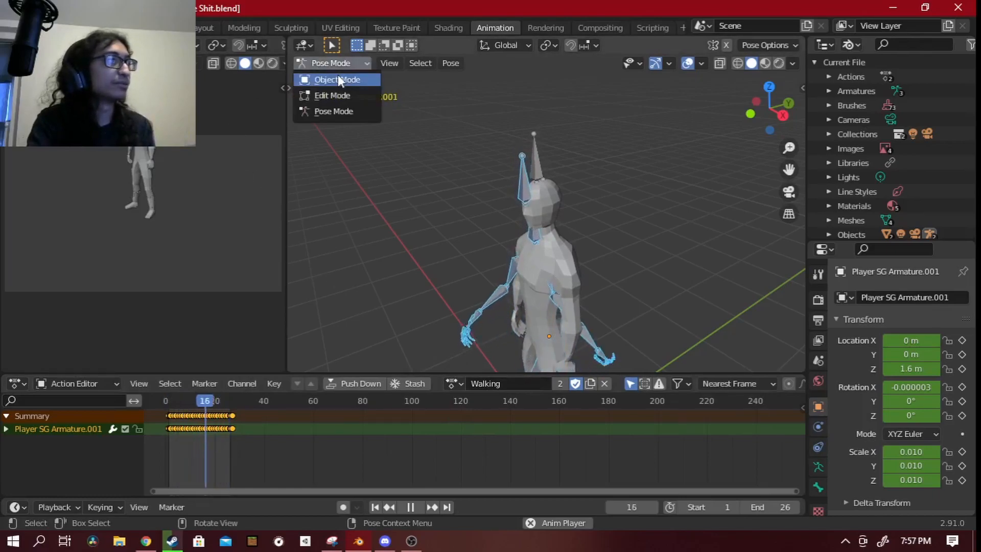
left_click(337, 79)
left_click(540, 168)
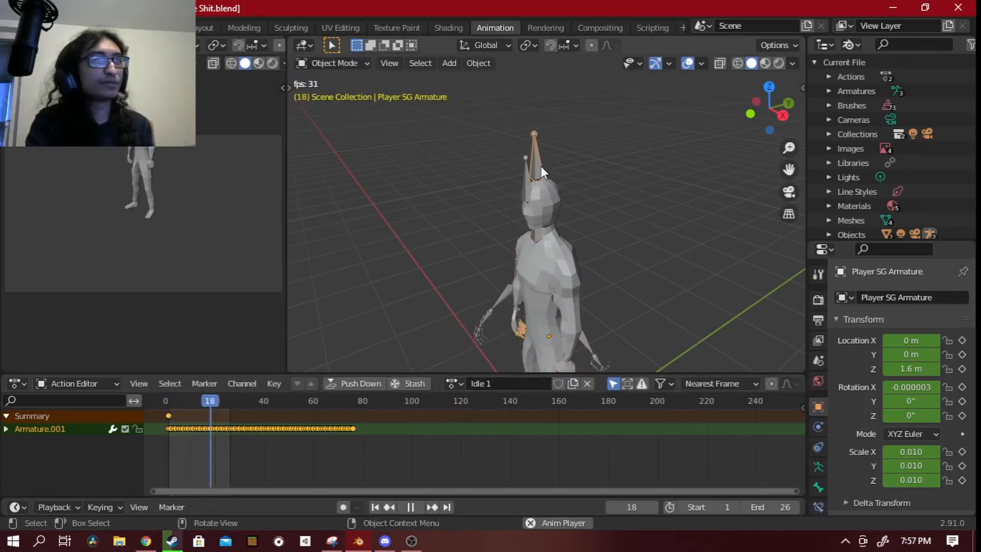
left_click(410, 507)
left_click(376, 507)
middle_click_drag(576, 131, 514, 131)
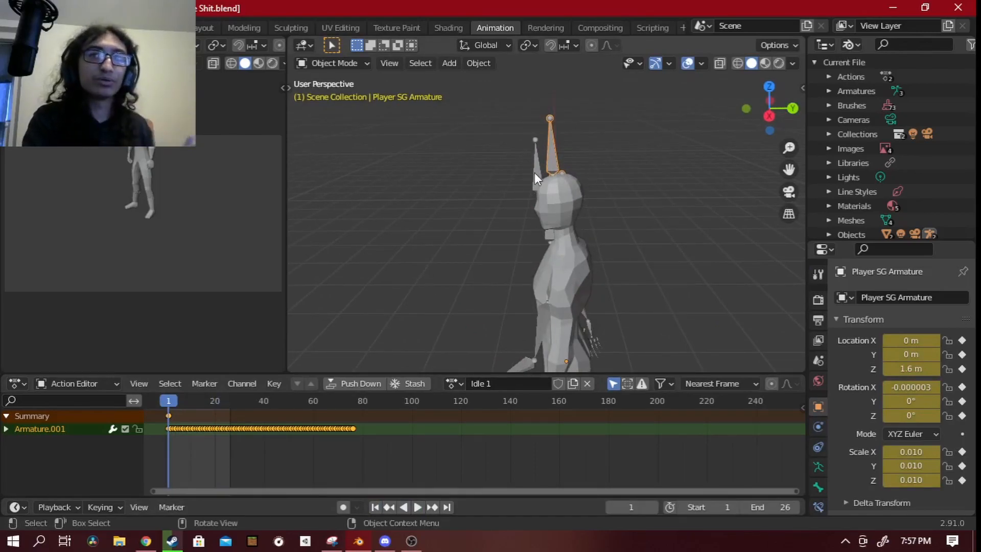
Put the original armature in Pose Mode and assign the Walking action to it.
left_click(335, 63)
left_click(347, 113)
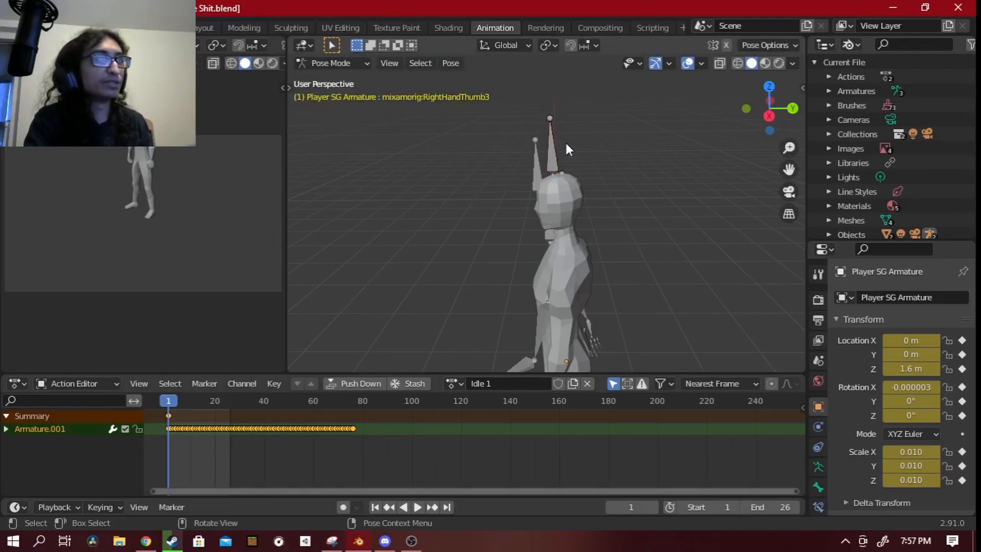
left_click(454, 384)
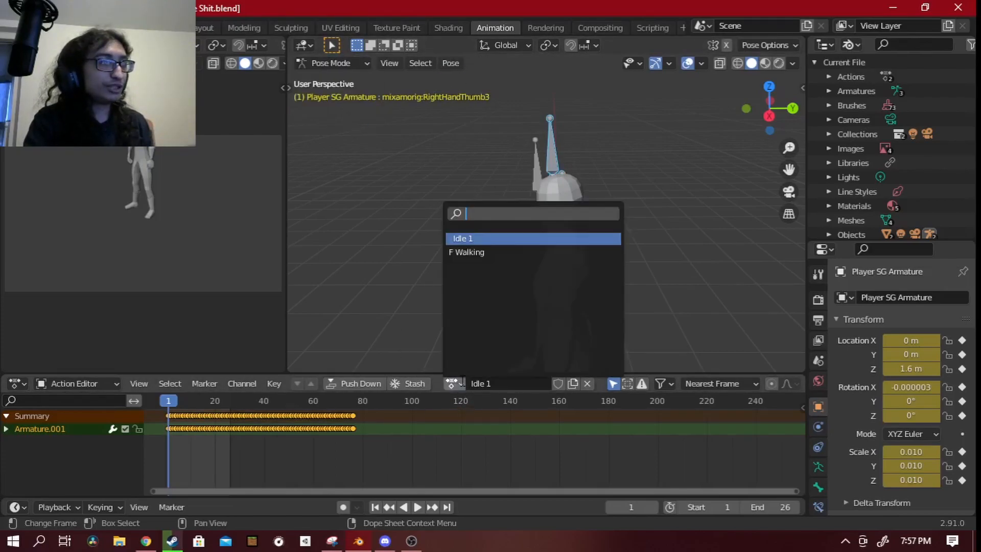
left_click(467, 252)
Play the Walking action on the original character, pause it mid-walk and examine the pose against the imported skeleton from several angles.
middle_click_drag(603, 286, 486, 177)
middle_click_drag(485, 176, 507, 198, "shift")
scroll(486, 231, "up", 3)
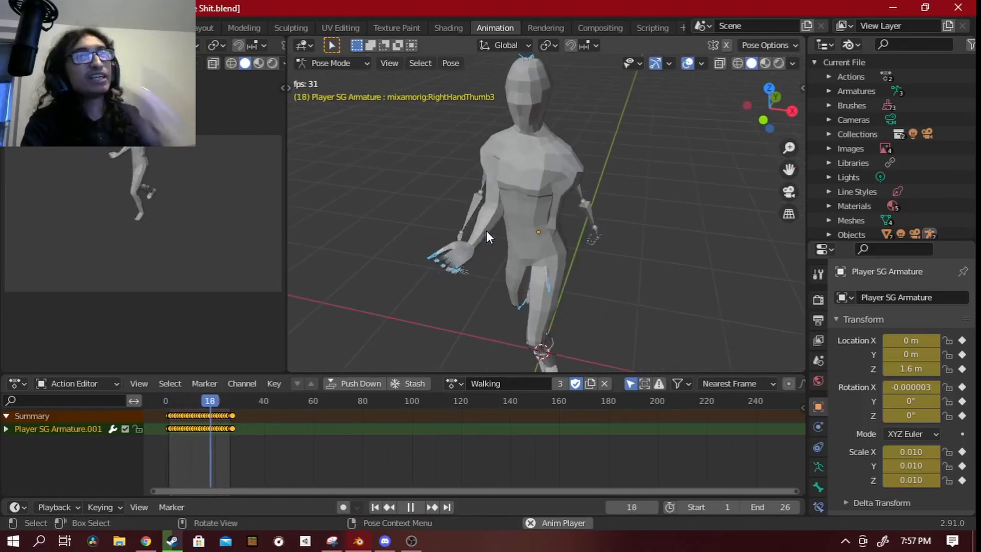
middle_click_drag(522, 261, 561, 235)
scroll(561, 235, "down", 3)
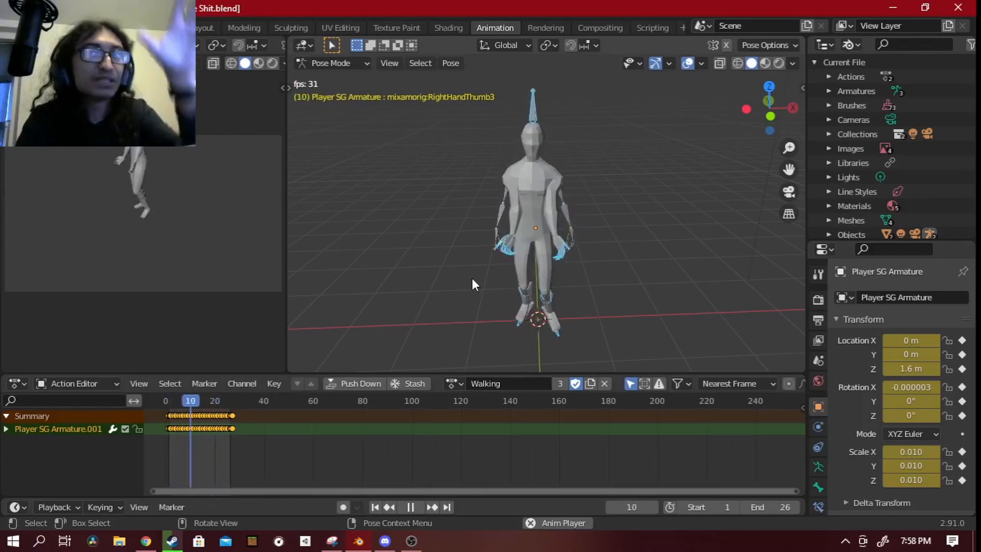
left_click(404, 507)
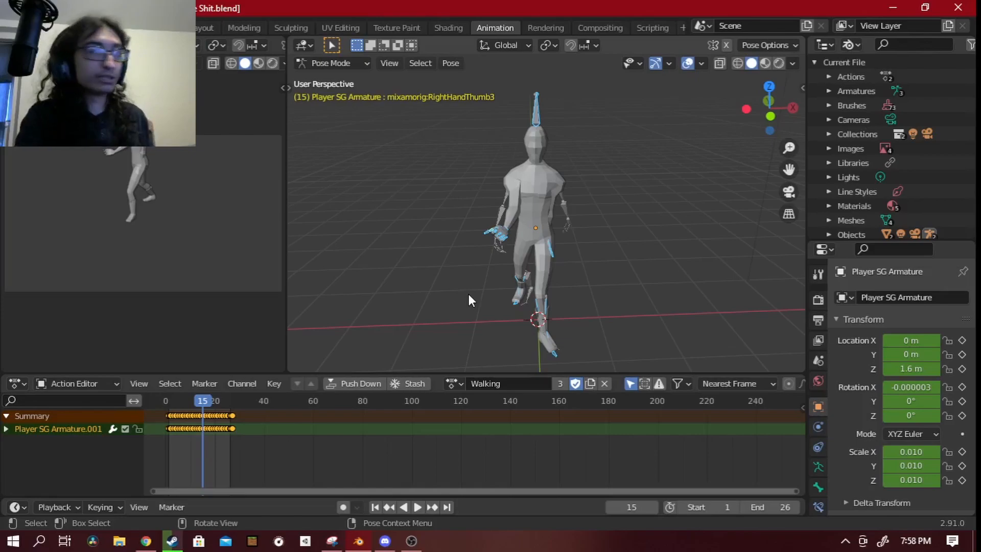
middle_click_drag(541, 220, 545, 258)
middle_click_drag(553, 175, 511, 123)
middle_click_drag(511, 123, 505, 208)
scroll(454, 193, "up", 3)
scroll(453, 193, "down", 3)
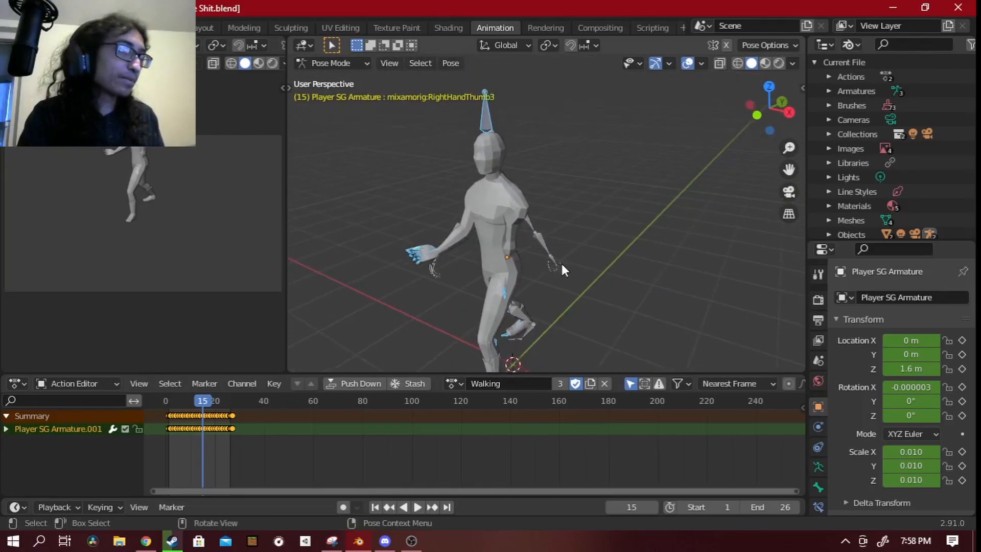
Return to the Layout workspace, select the imported walking armature and put it in Pose Mode.
left_click(197, 28)
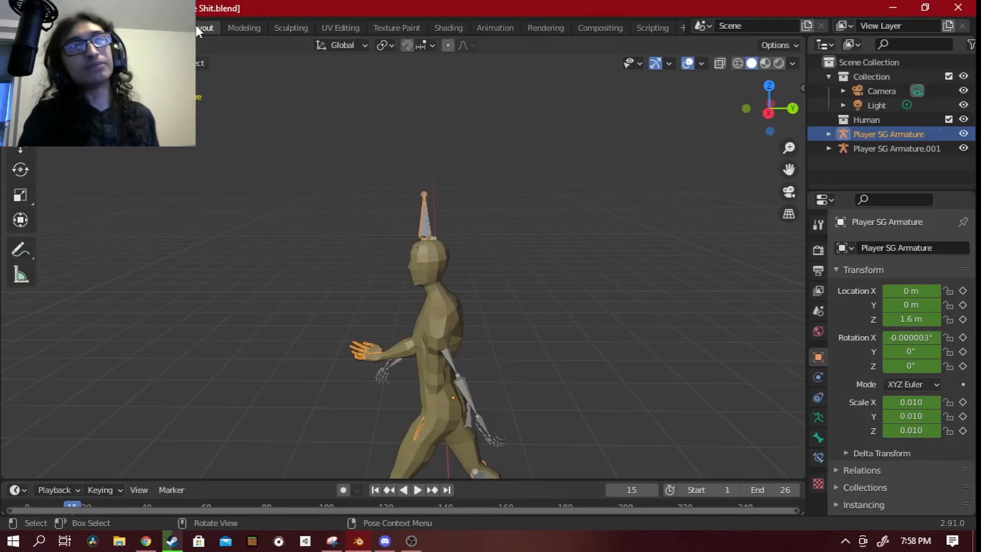
middle_click_drag(470, 312, 516, 314)
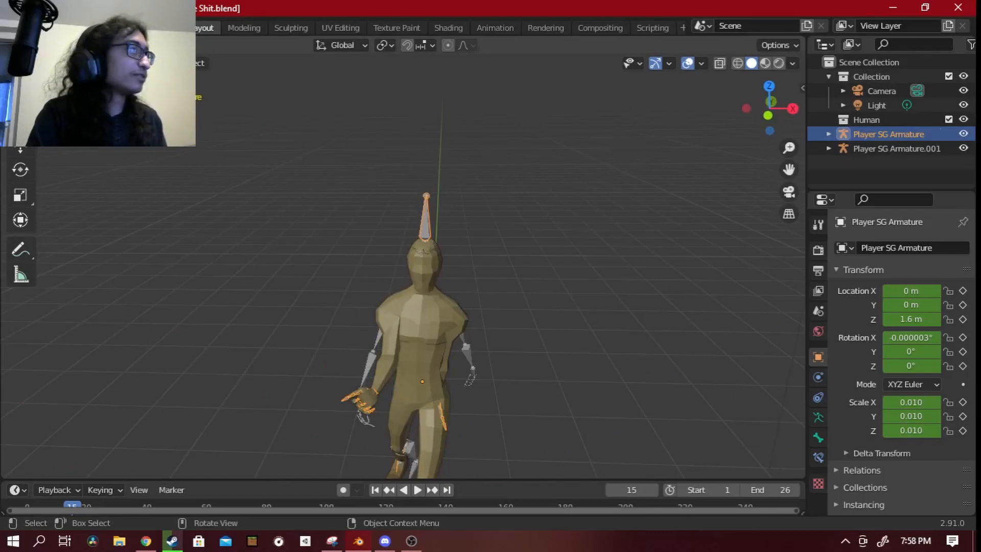
left_click(465, 364)
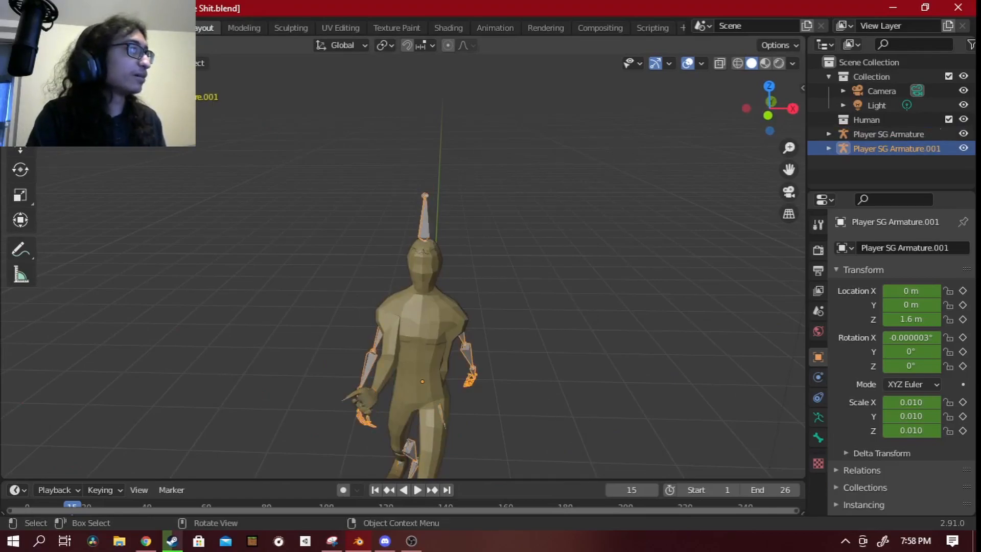
key("ctrl+Tab")
middle_click_drag(449, 338, 521, 307)
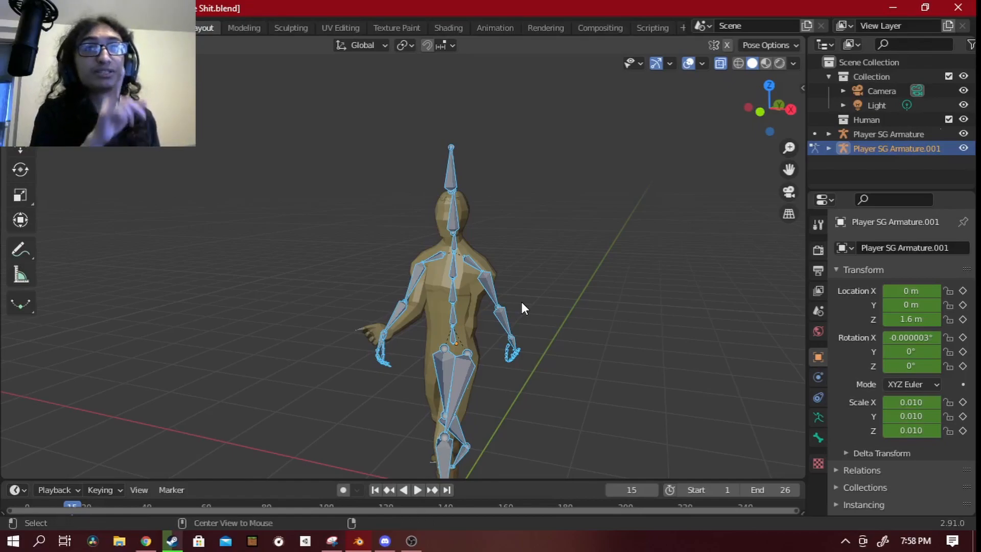
Clear the rotation and location of all the imported armature's bones and compare its rest pose with the character.
key("alt+r")
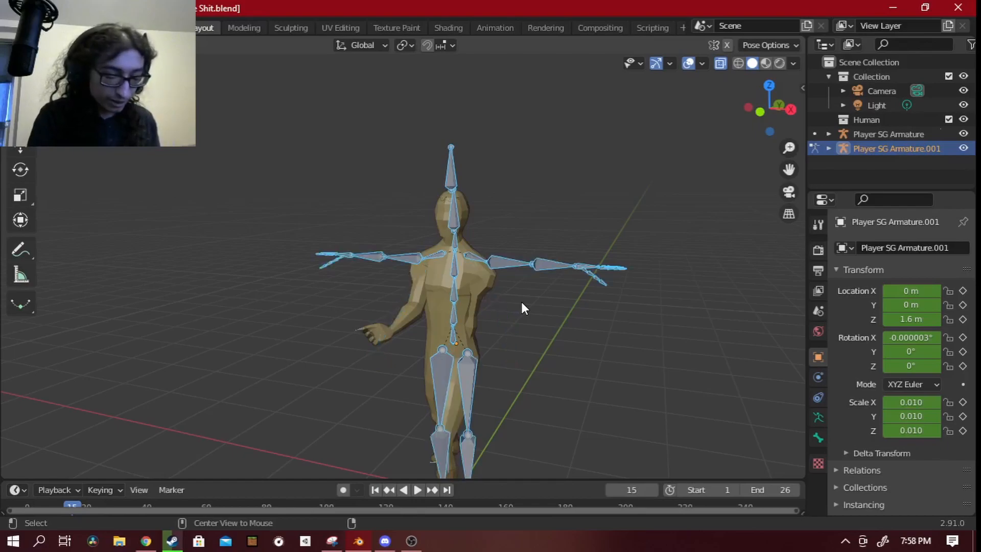
key("alt+g")
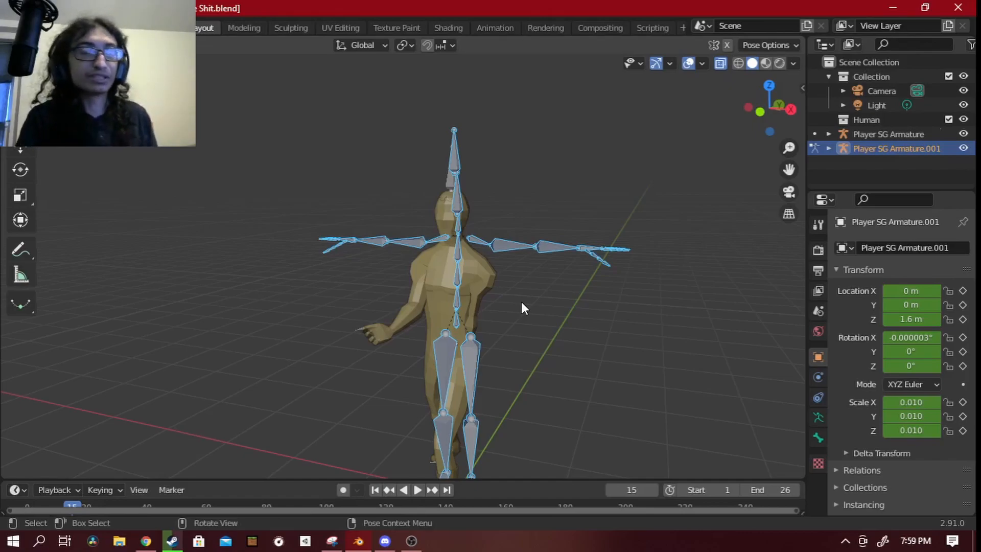
scroll(476, 288, "up", 1)
middle_click_drag(477, 289, 557, 282)
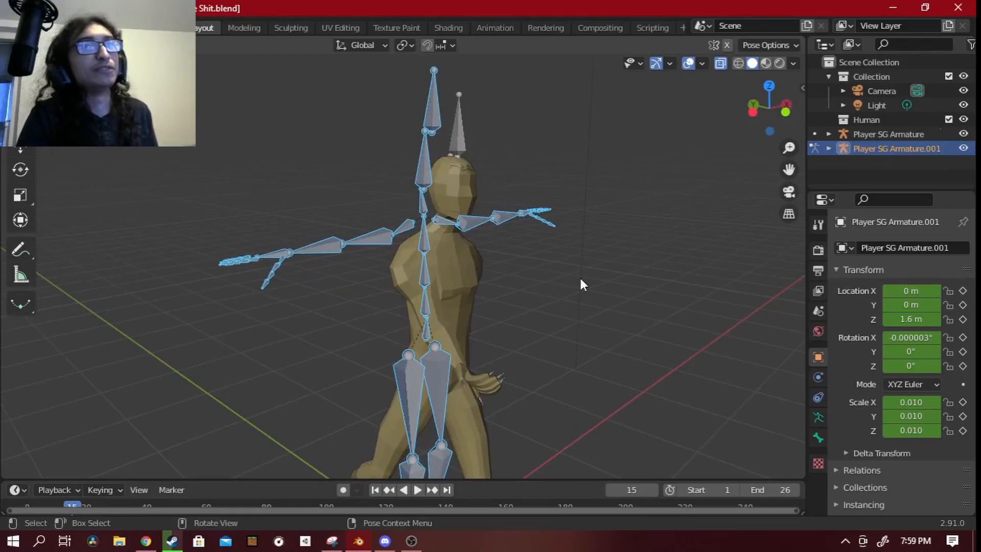
middle_click_drag(400, 258, 361, 265)
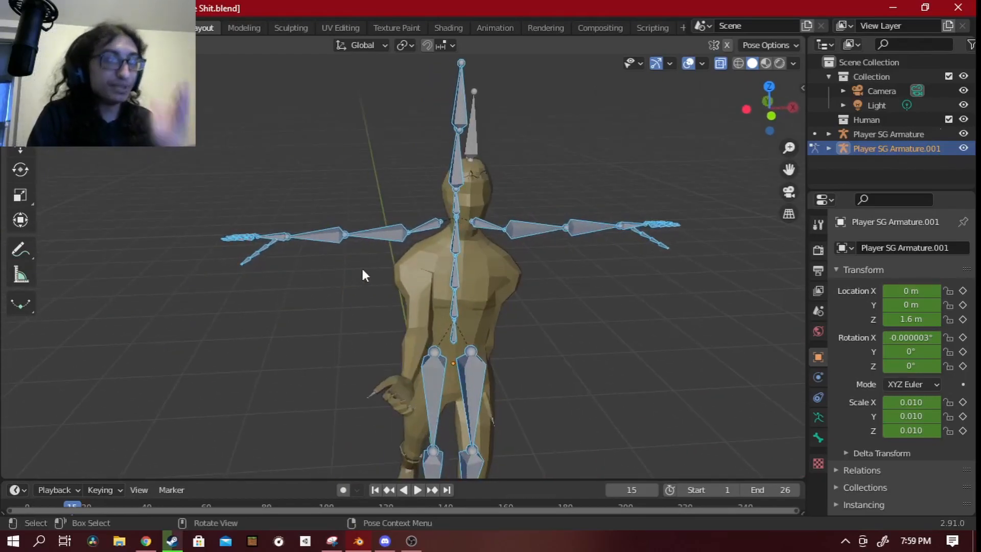
Clear all transforms on the imported walking armature's bones and view its rest pose against the character.
scroll(419, 268, "down", 3)
middle_click_drag(432, 275, 438, 275)
scroll(438, 274, "up", 3)
left_click(164, 63)
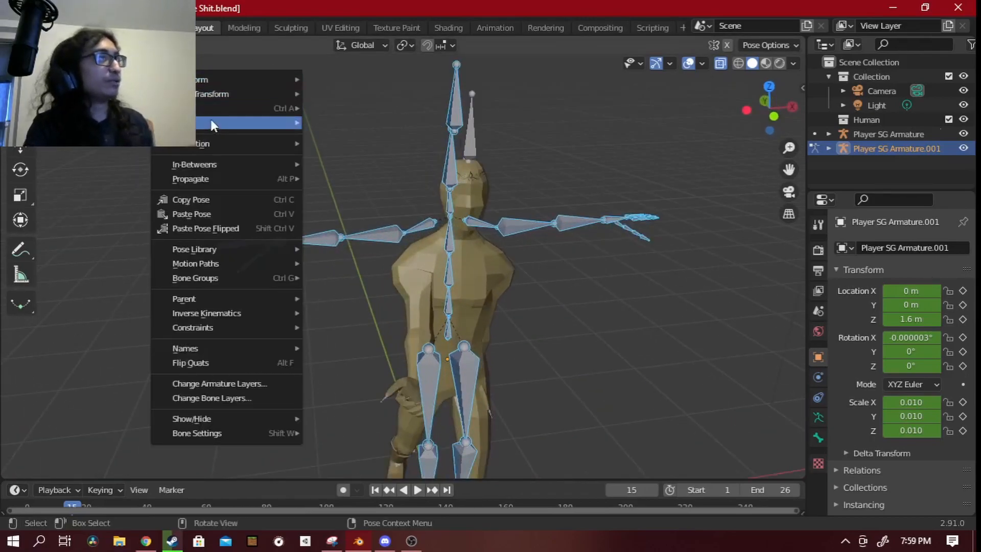
mouse_move(203, 103)
mouse_move(205, 81)
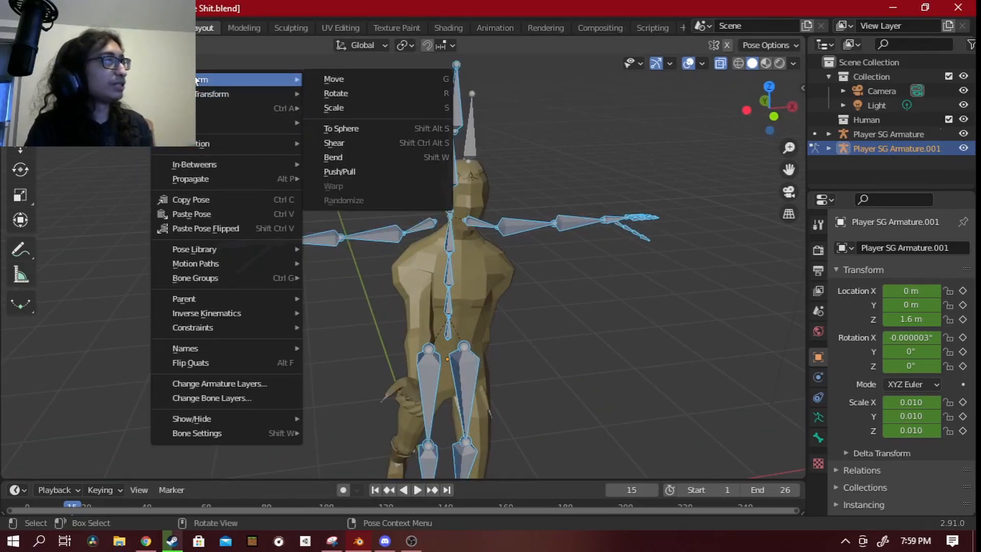
mouse_move(209, 124)
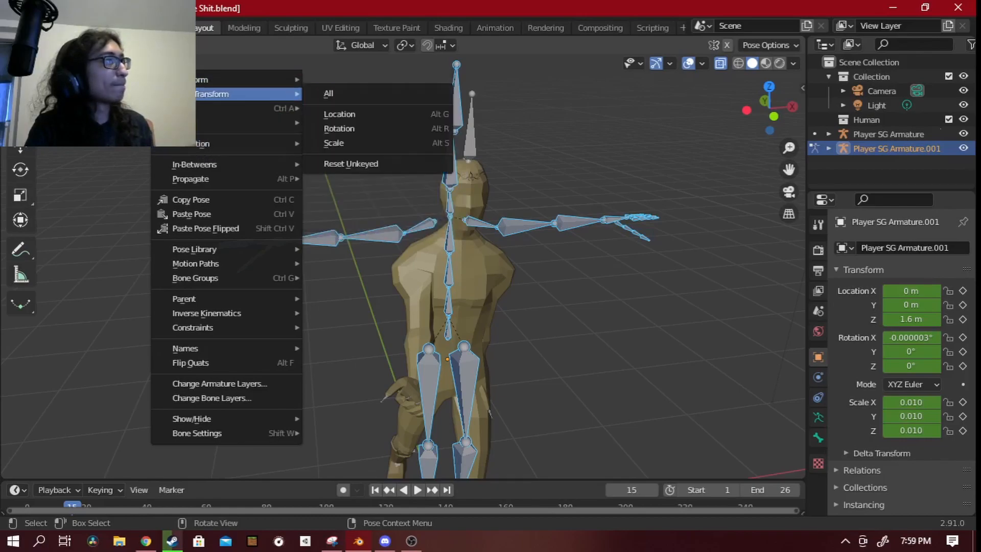
left_click(336, 94)
middle_click_drag(339, 99, 369, 232)
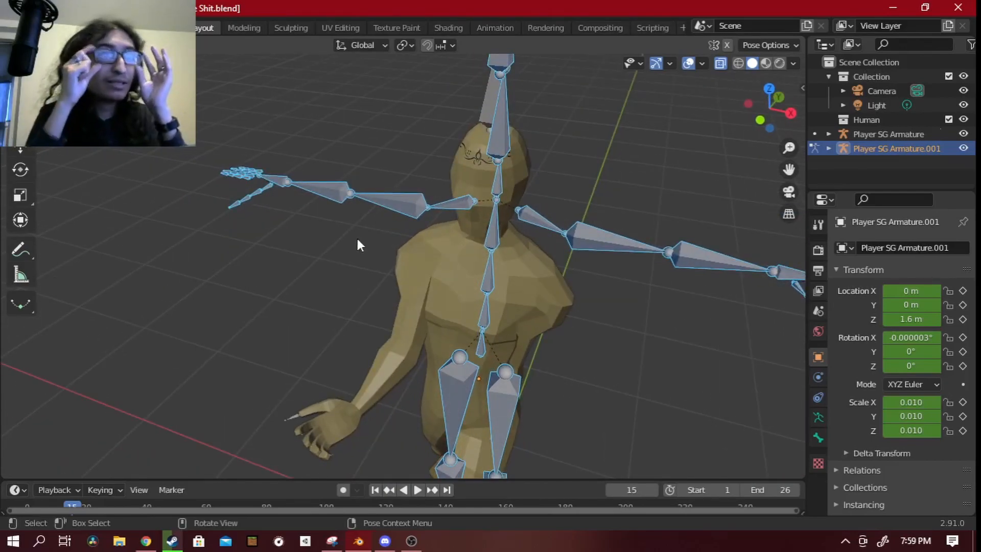
middle_click_drag(358, 239, 409, 183)
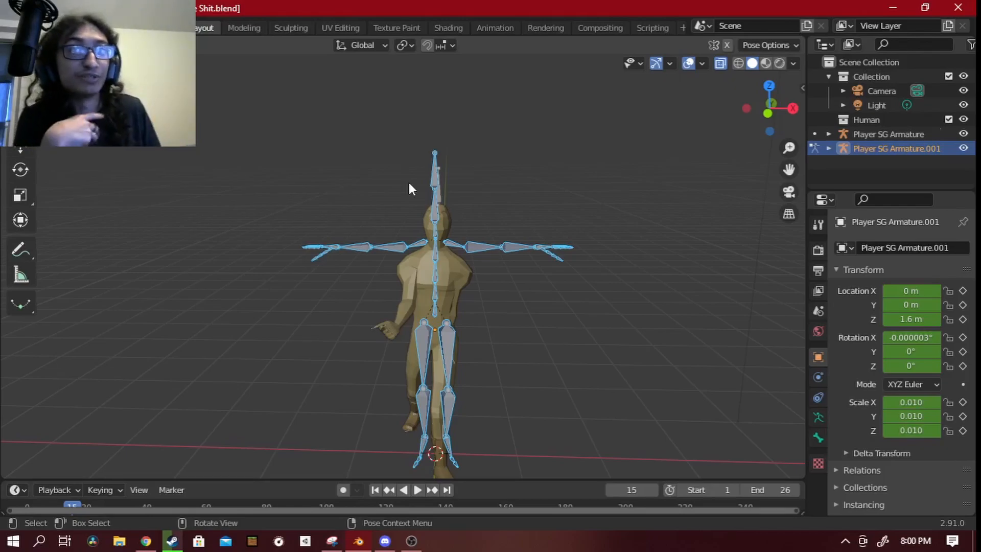
scroll(455, 200, "up", 3)
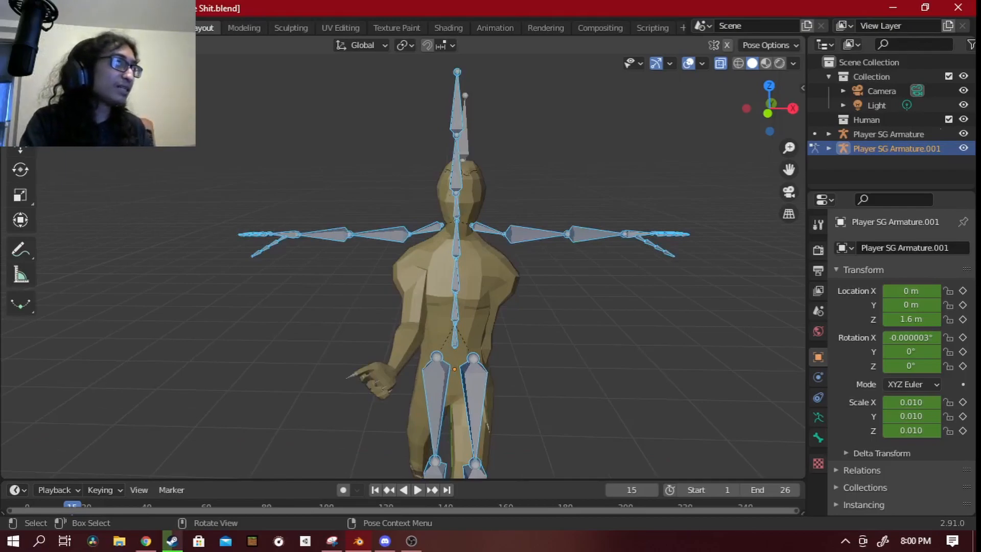
Exit Pose Mode on the imported armature, put the original character's armature in Pose Mode and clear its bone rotations.
key("ctrl+Tab")
left_click(466, 134)
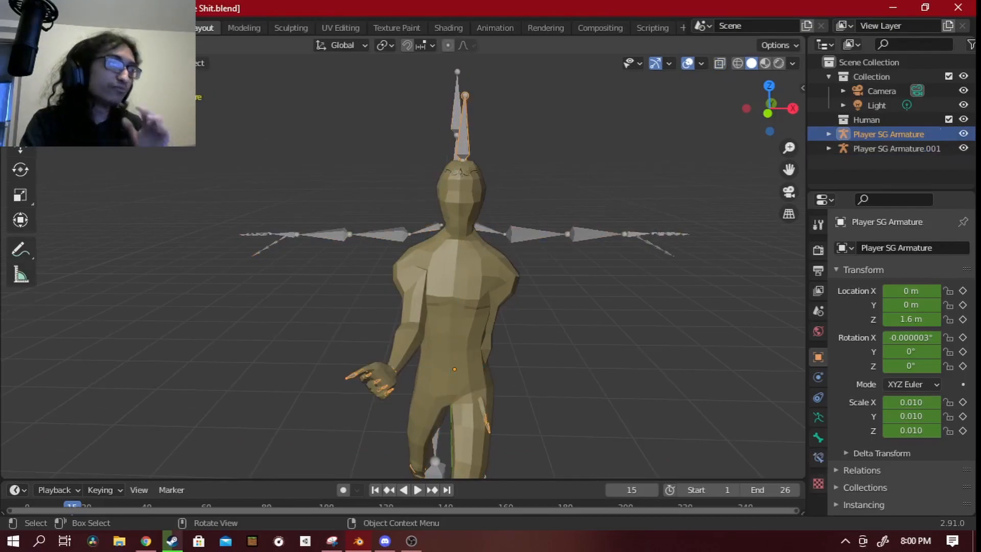
key("ctrl+Tab")
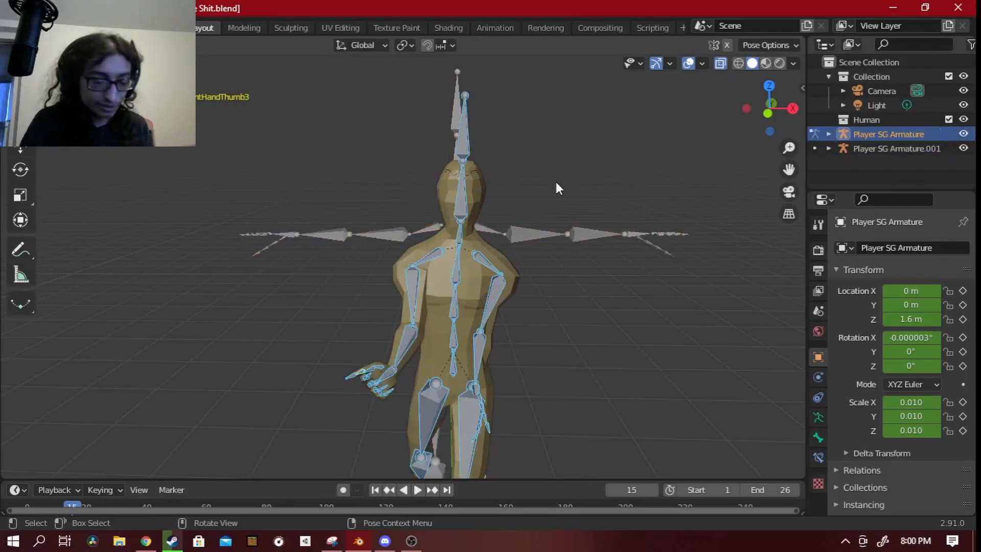
key("alt+r")
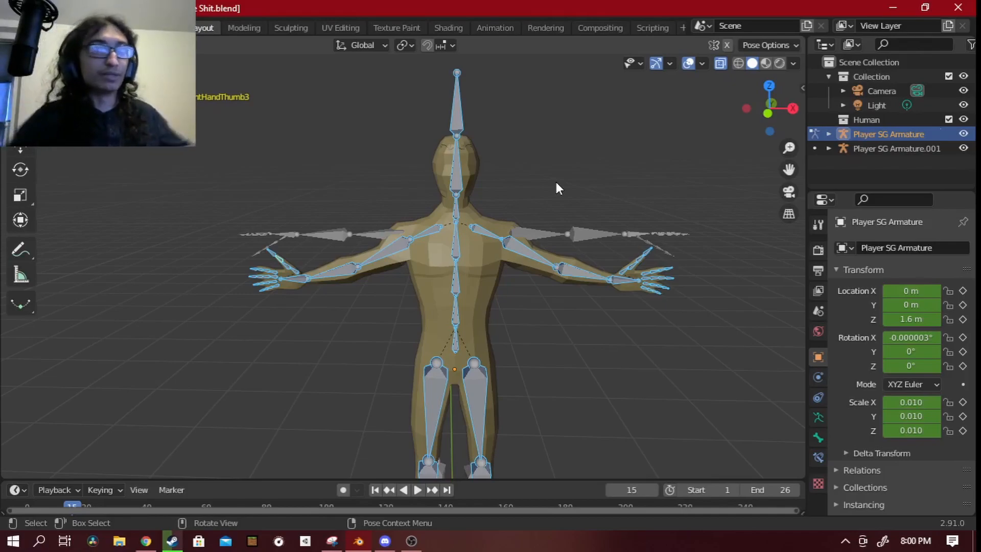
Examine the arm and shoulder bones of the original and imported armatures from several angles to compare their rest poses.
scroll(557, 183, "up", 3)
mouse_move(556, 183)
middle_mouse_down()
mouse_move(558, 192)
mouse_move(565, 186)
middle_mouse_up()
scroll(566, 191, "down", 3)
middle_click_drag(471, 212, 340, 263)
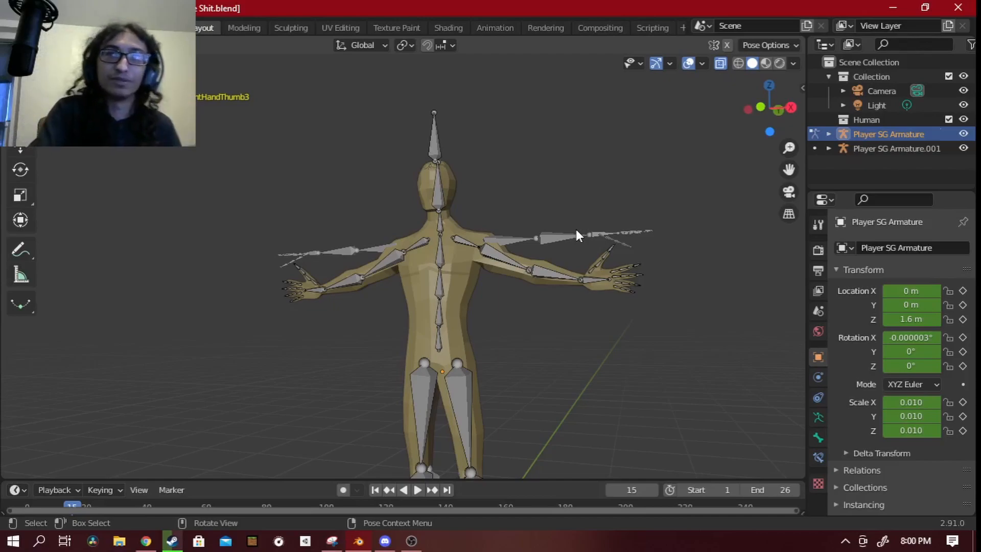
scroll(469, 254, "up", 3)
middle_click_drag(434, 271, 474, 292)
scroll(470, 283, "down", 2)
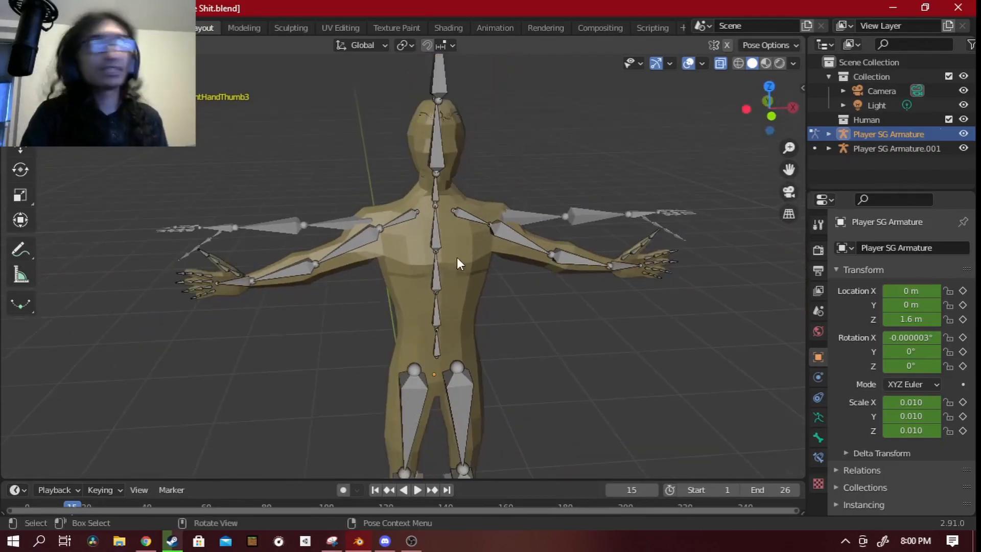
scroll(517, 262, "up", 3)
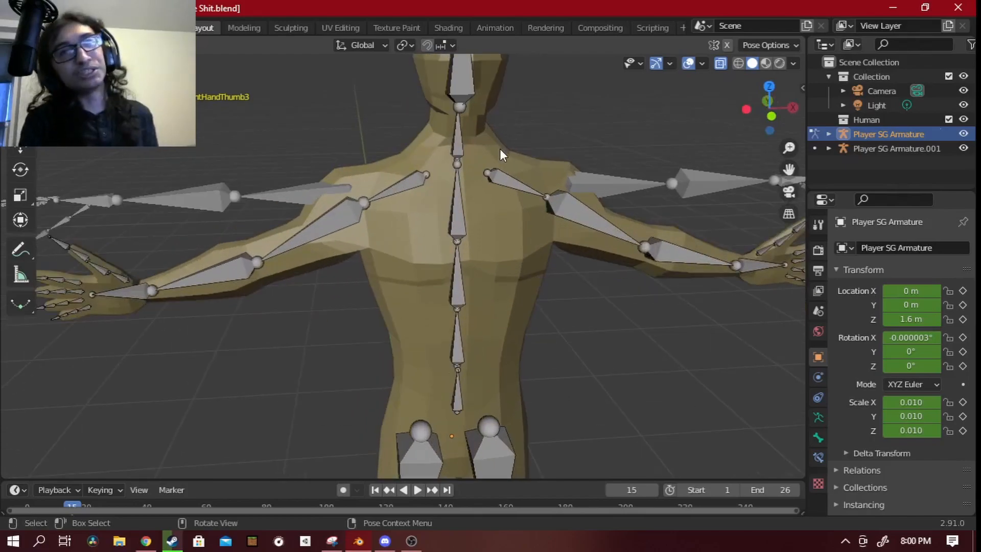
scroll(440, 20, "down", 1)
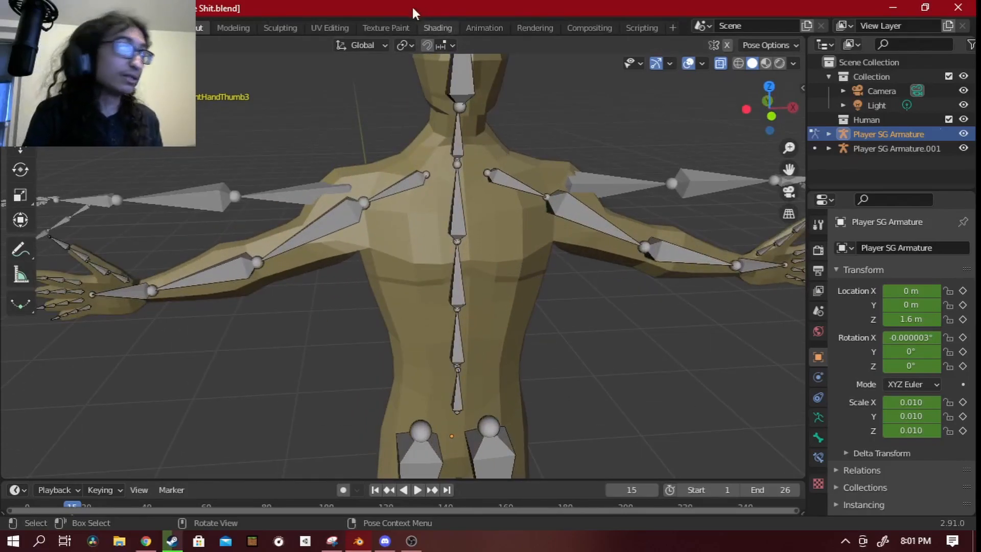
scroll(372, 173, "down", 4)
middle_click_drag(372, 177, 299, 162)
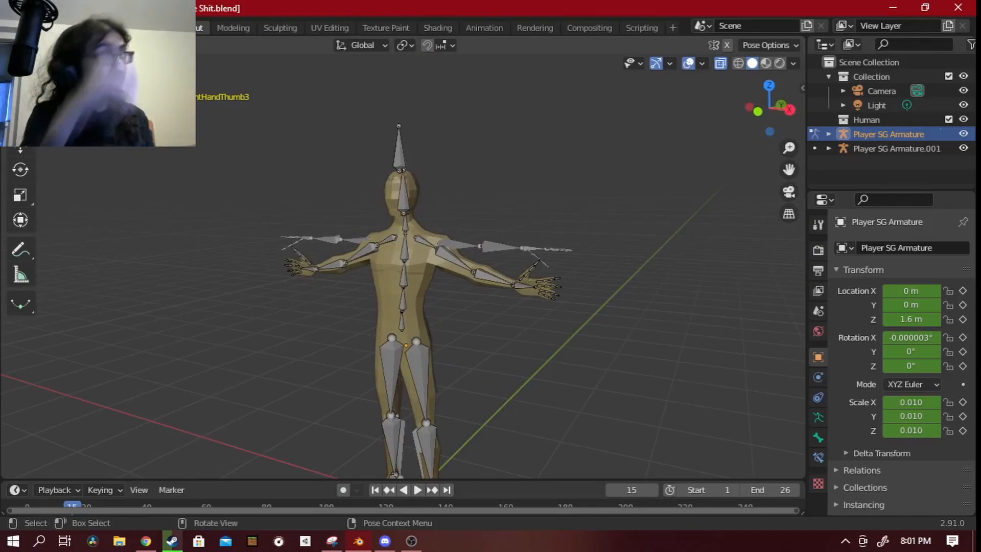
Return to Object Mode and delete the imported walking armature, keeping the original character.
key("ctrl+Tab")
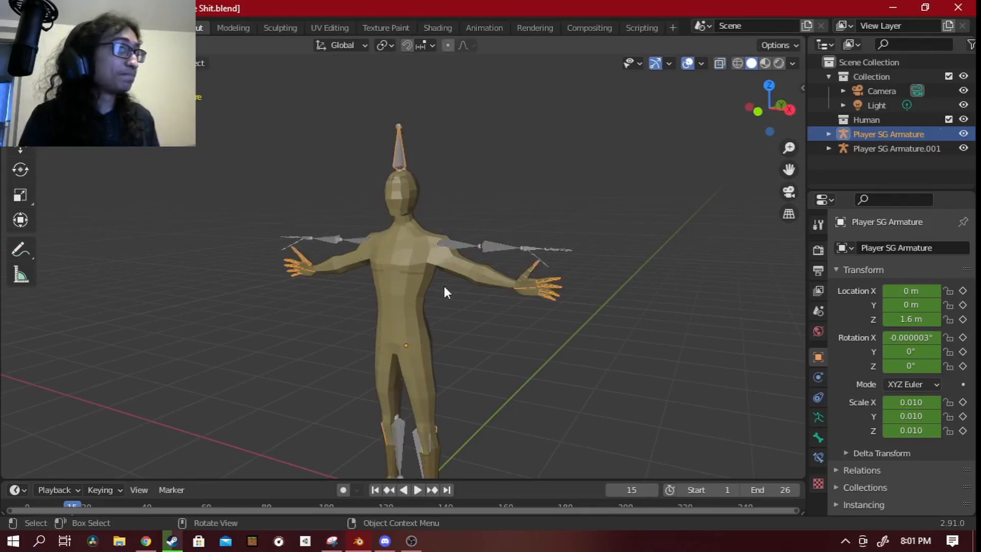
left_click(480, 251)
key("x")
left_click(480, 250)
key("KP_1")
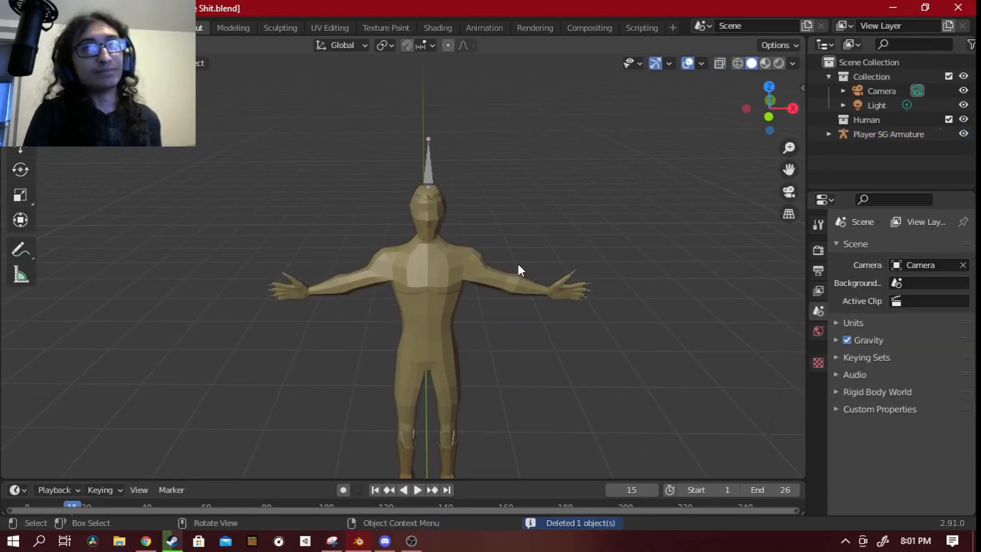
left_click(499, 269)
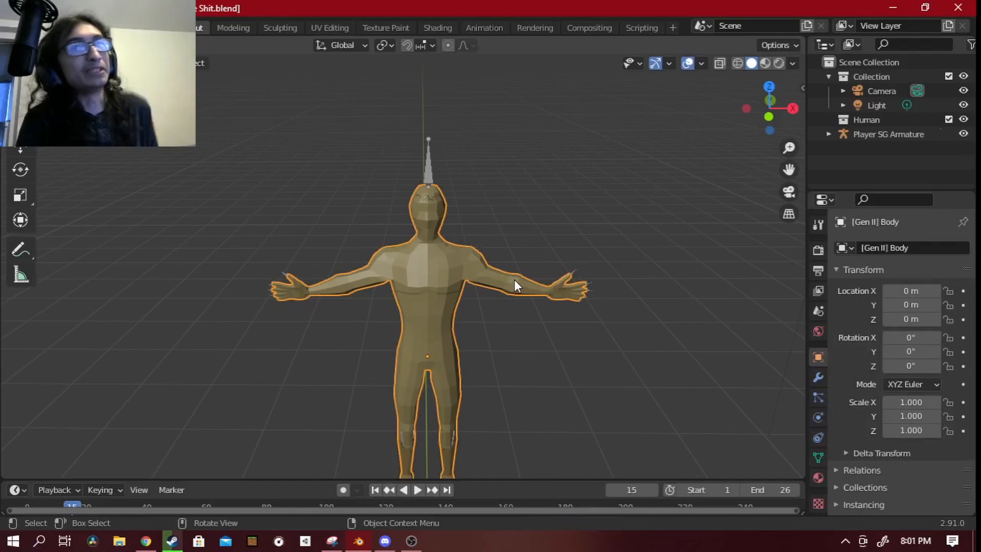
middle_click_drag(537, 385, 422, 207)
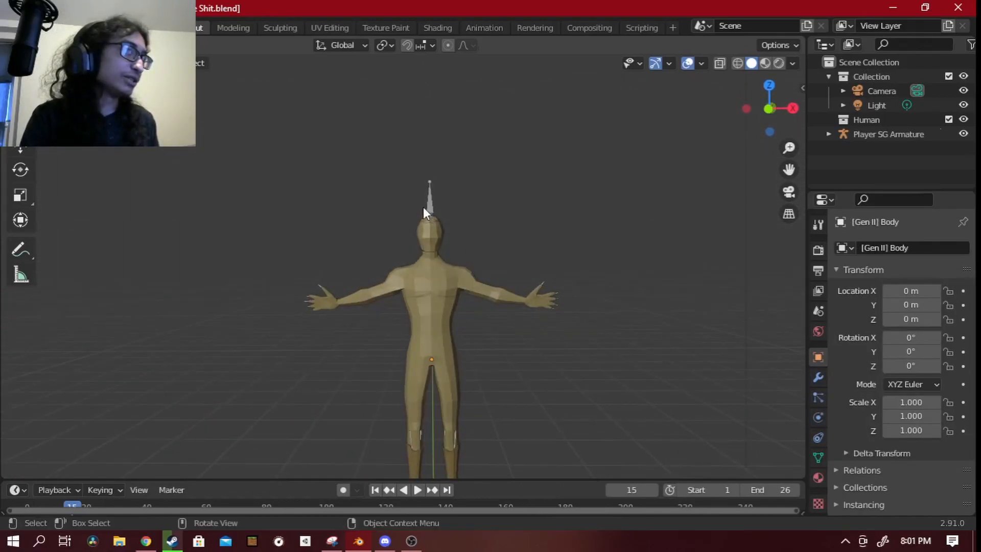
left_click(423, 208)
left_click(339, 261)
Switch to Mixamo in the browser, remove the Walking animation from the uploaded character and return to Blender.
left_click(146, 541)
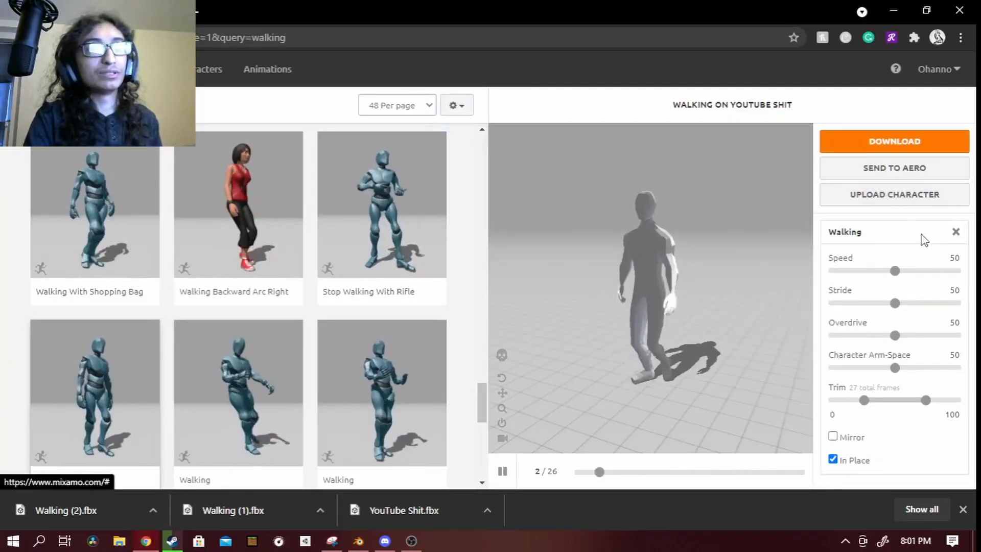
left_click(956, 232)
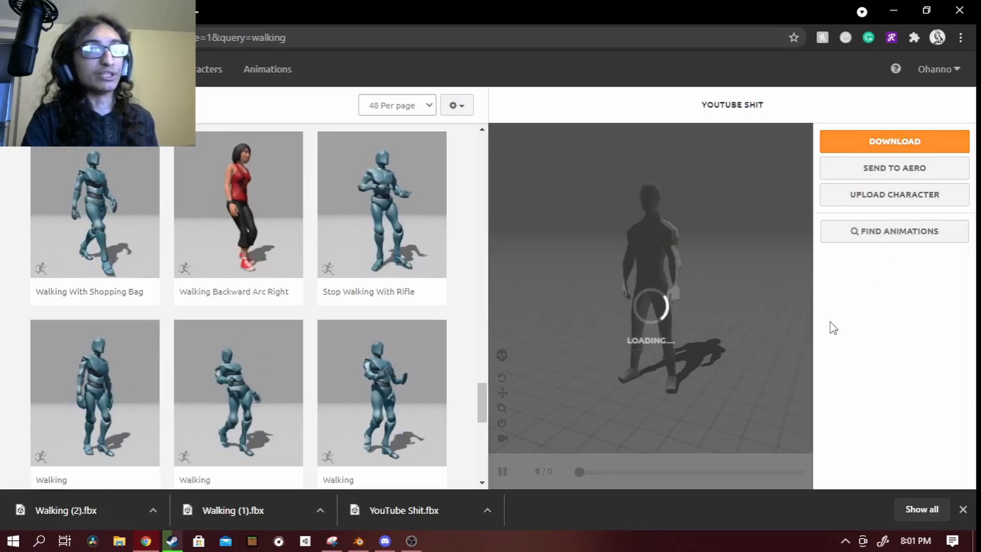
left_click(364, 542)
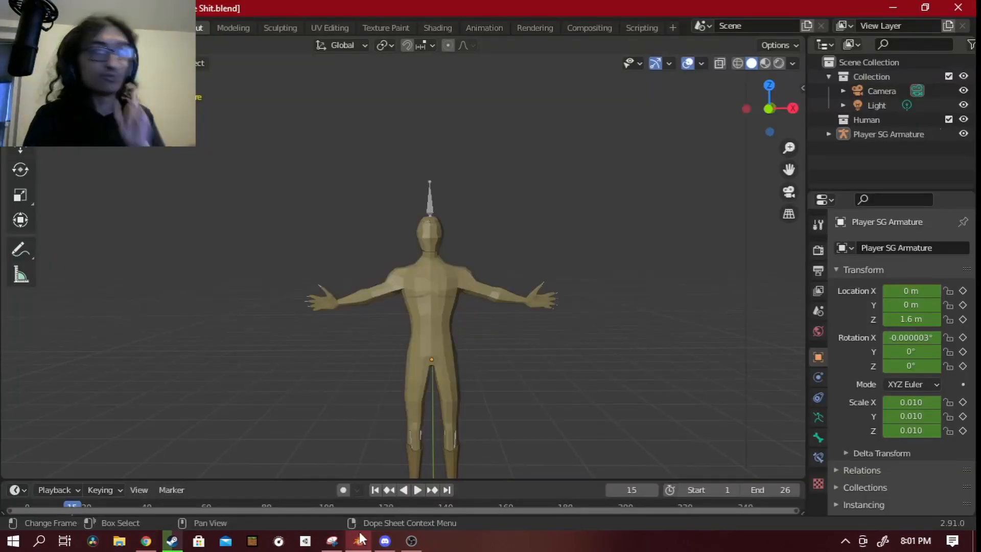
Open the Animation workspace, select the character's armature and unlink the Walking action from it.
middle_click_drag(324, 271, 459, 290)
left_click(461, 289)
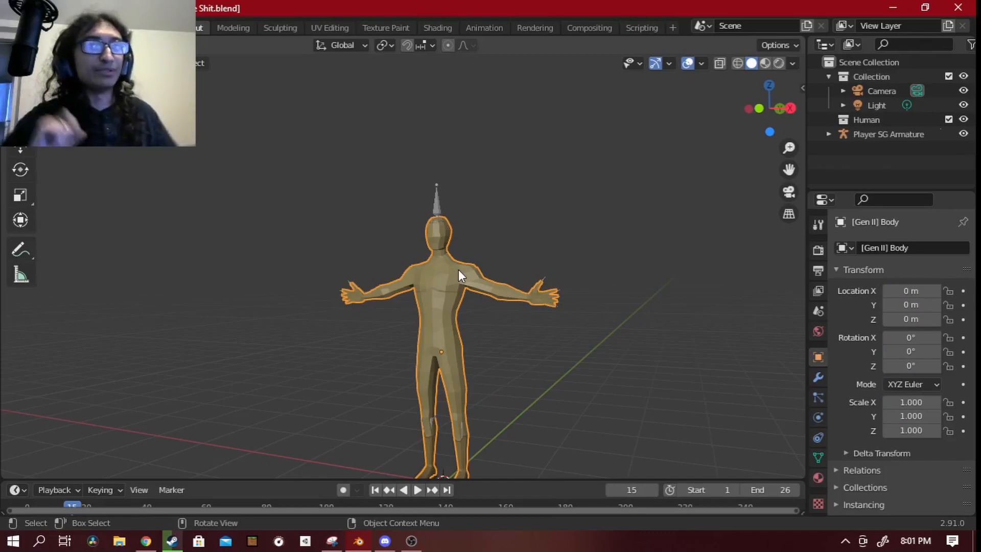
left_click(488, 28)
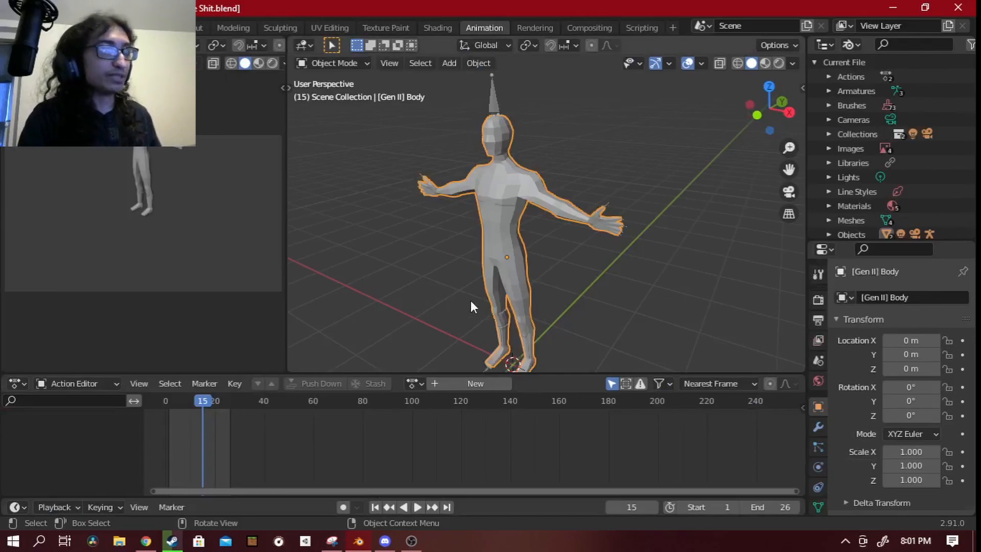
left_click(491, 106)
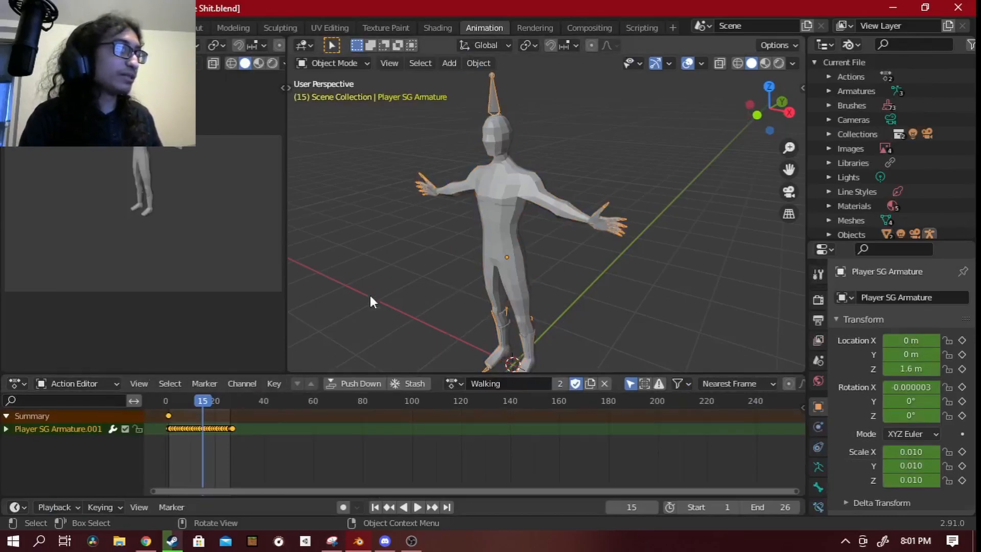
left_click(605, 384)
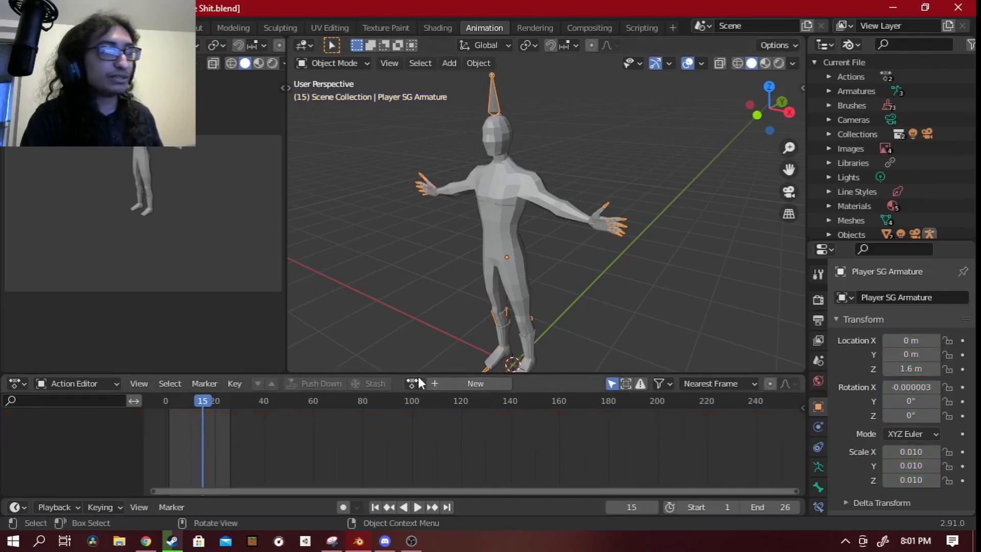
Assign the Walking action back to the armature and view the walking pose.
left_click(452, 384)
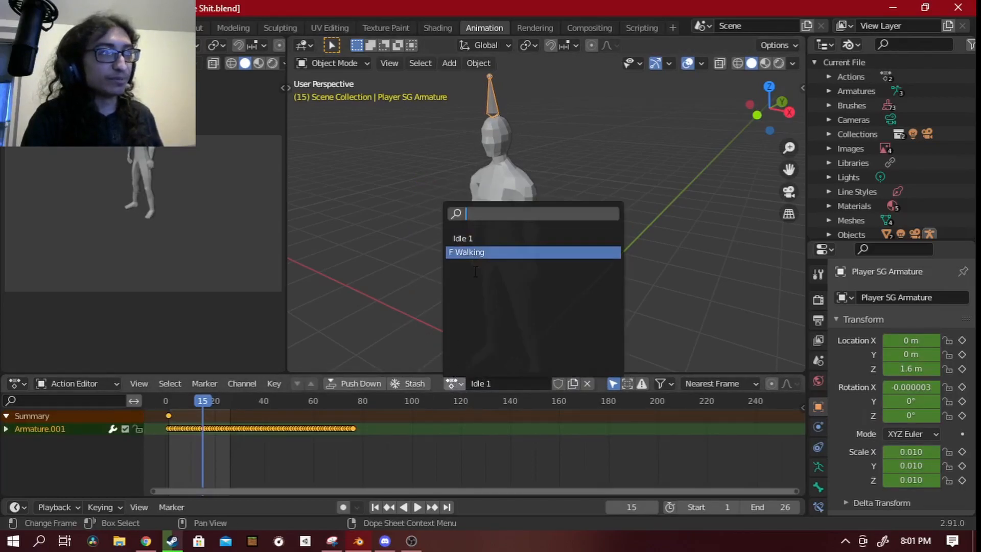
left_click(472, 252)
middle_click_drag(508, 357, 549, 366)
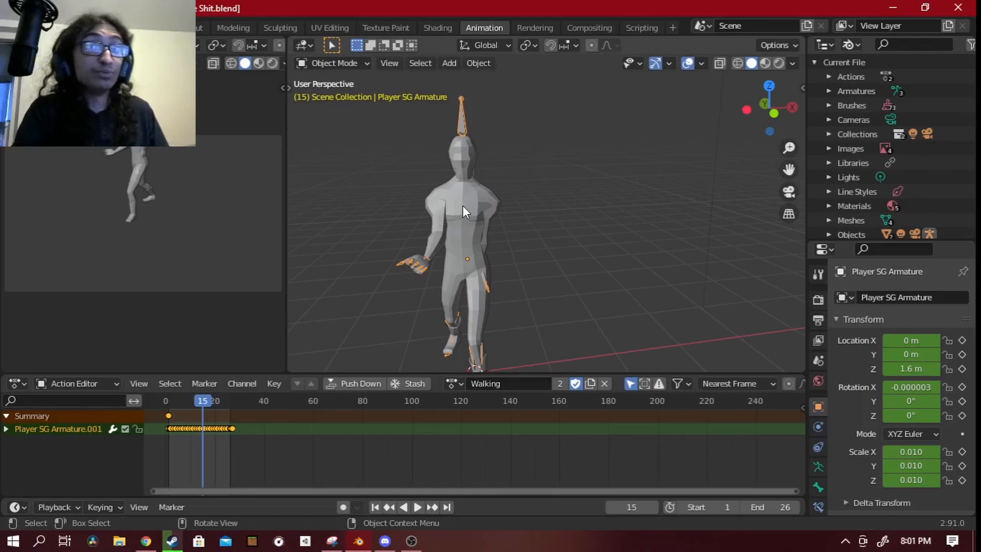
Unlink the Walking action from the armature, switch it to Pose Mode and clear the rotation of all its bones.
left_click(605, 383)
left_click(549, 262)
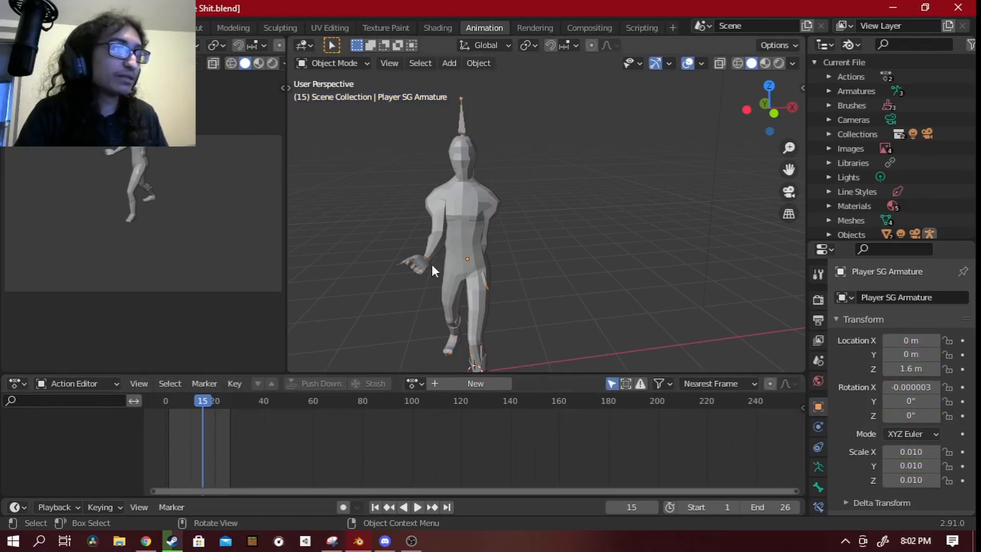
left_click(348, 62)
left_click(370, 114)
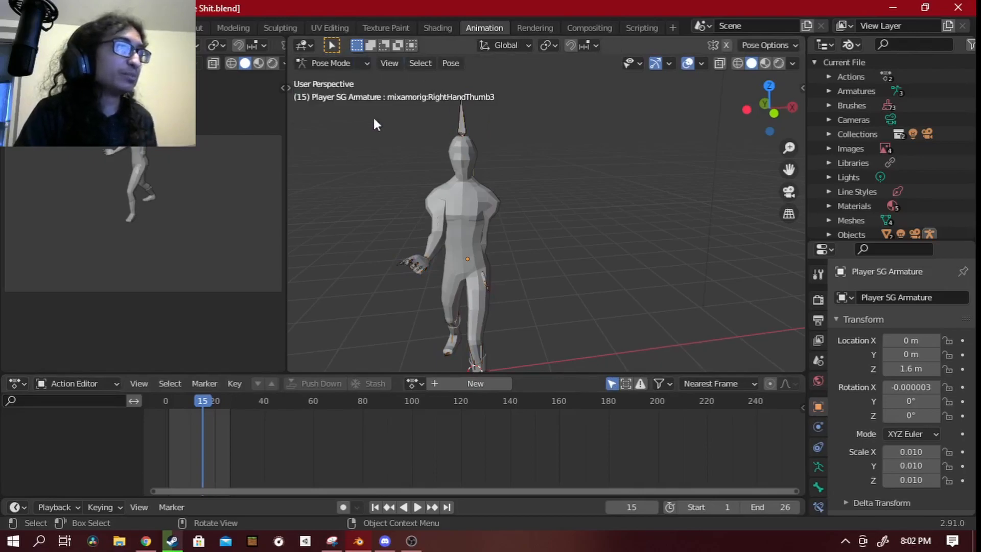
key("alt+r")
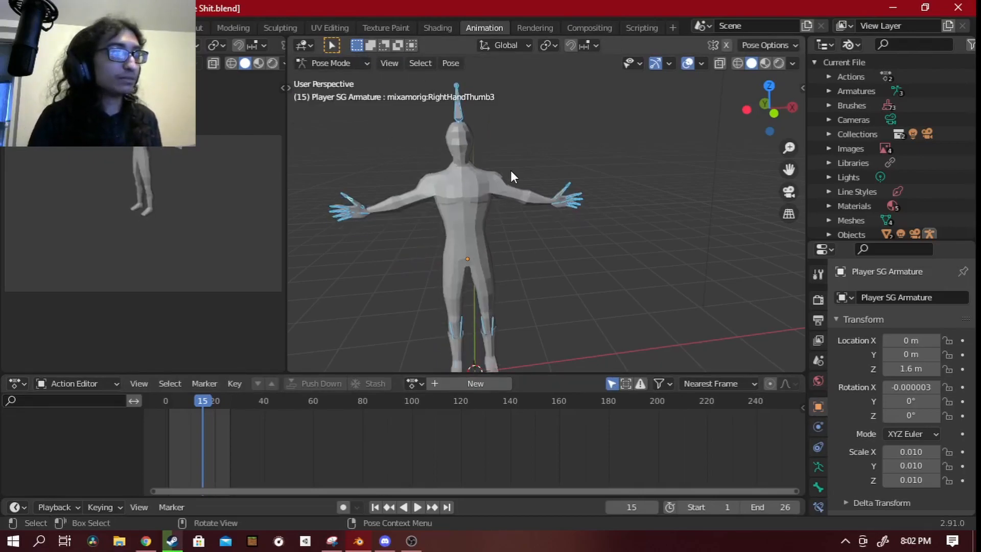
Play the timeline briefly to check the character without an action, and inspect it from several sides in the Layout workspace.
left_click(418, 507)
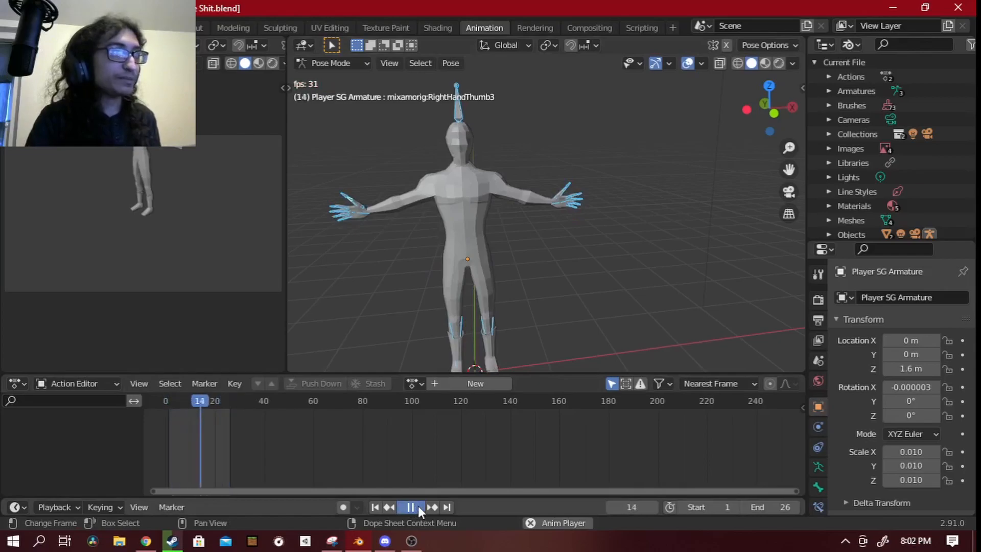
left_click(418, 507)
left_click(192, 27)
left_click(572, 233)
scroll(572, 233, "up", 3)
middle_click_drag(571, 233, 649, 222)
scroll(425, 186, "down", 2)
middle_click_drag(425, 185, 256, 187)
scroll(255, 187, "down", 1)
left_click(23, 28)
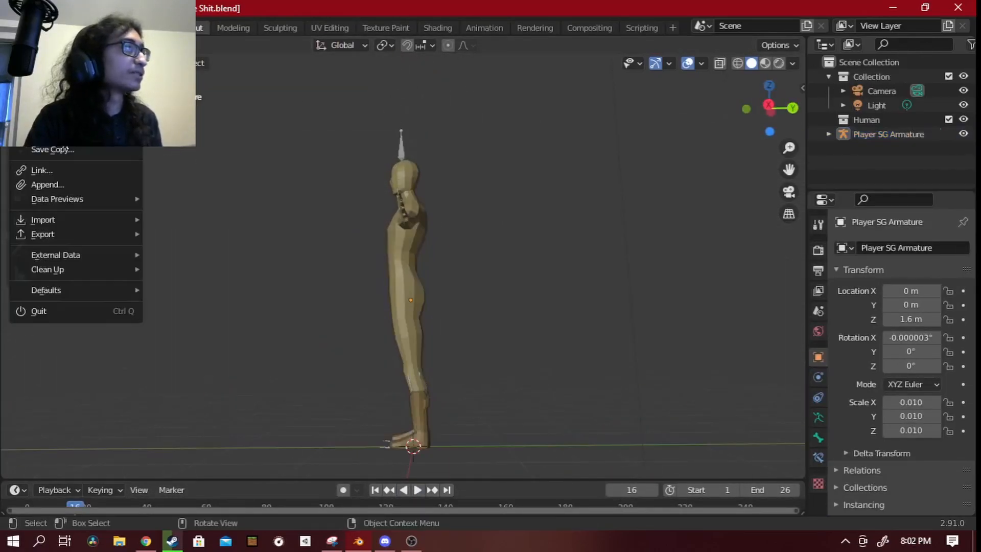
mouse_move(102, 234)
left_click(209, 319)
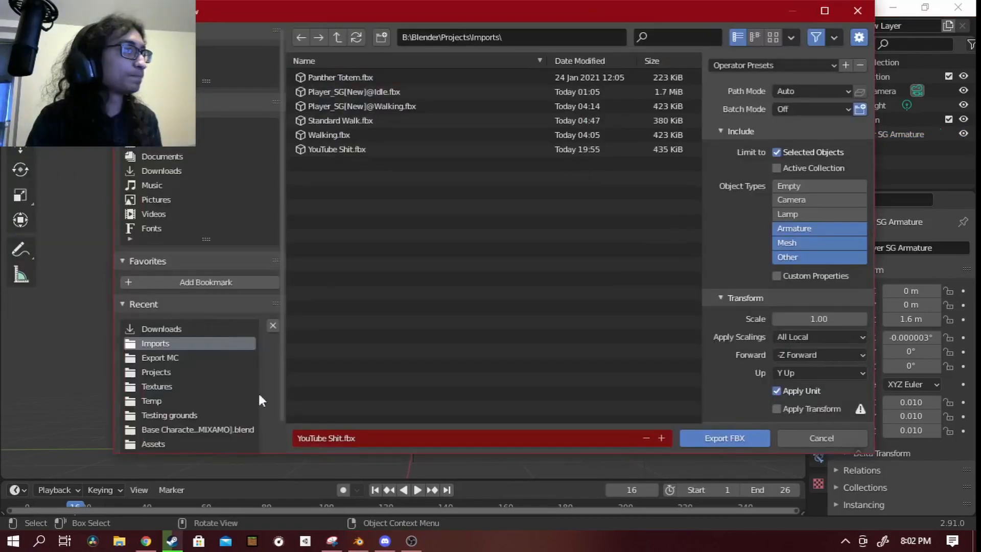
left_click(363, 148)
scroll(752, 264, "down", 2)
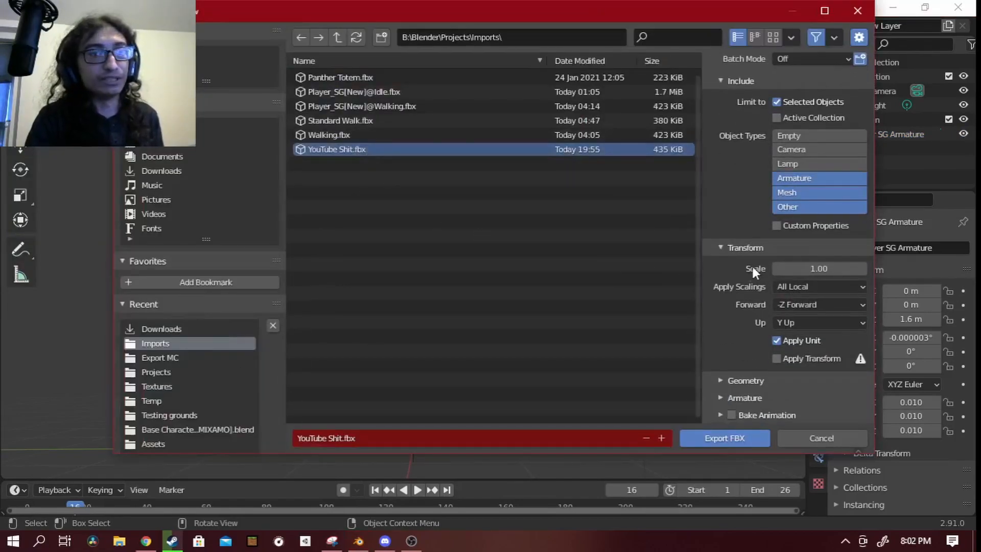
left_click(820, 439)
Leave the open export, select the Player SG Armature with its body meshes, and start a new FBX export.
scroll(599, 262, "down", 4)
left_click(398, 306)
scroll(396, 299, "up", 3)
left_click(26, 28)
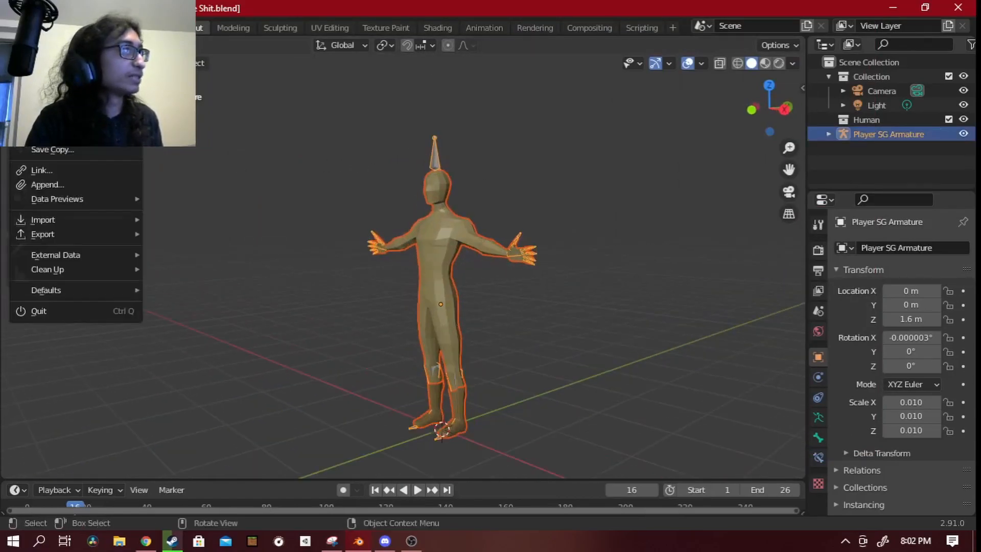
mouse_move(77, 234)
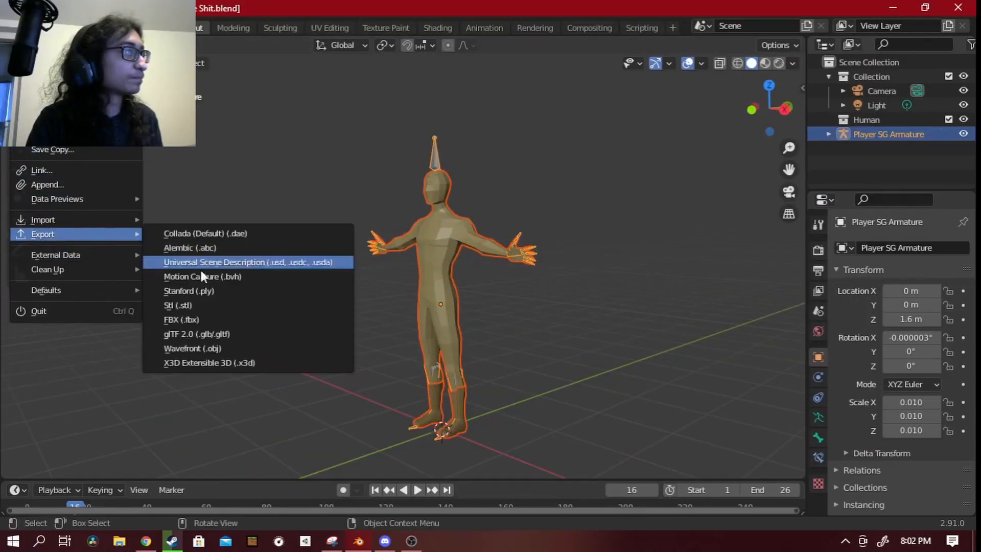
left_click(192, 317)
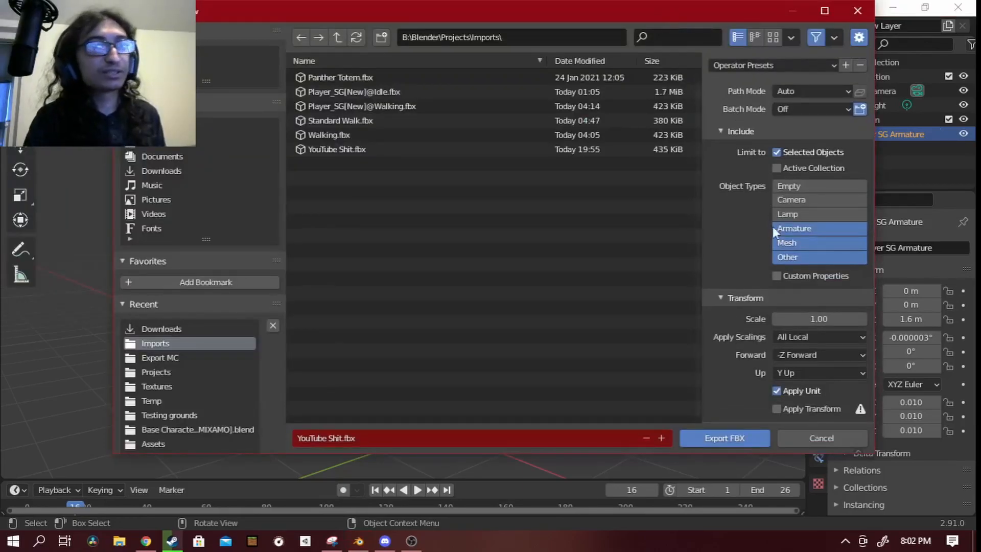
Check the FBX geometry, armature and animation options, and export the selected objects over YouTube Shit.fbx in Imports, without baking animation.
scroll(768, 213, "down", 3)
left_click(716, 401)
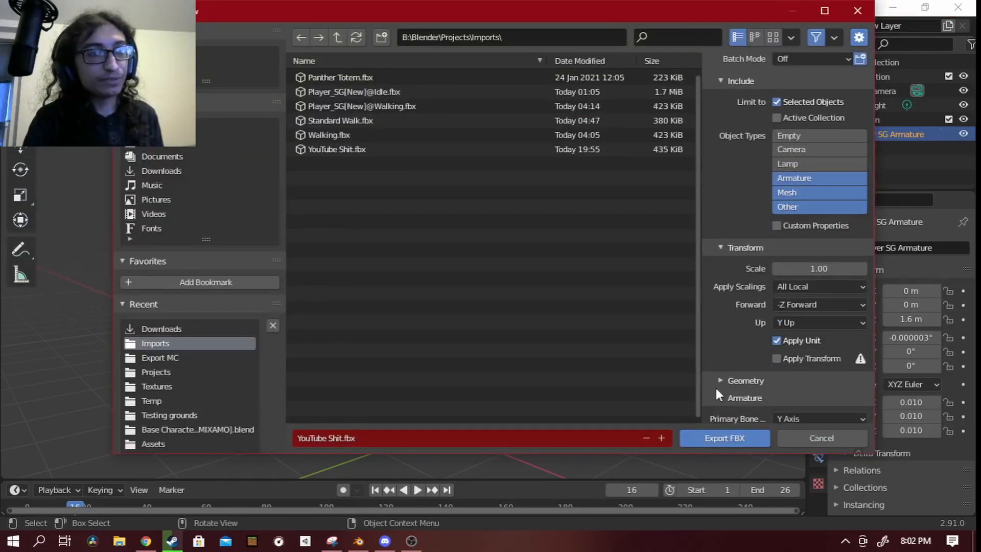
left_click(717, 382)
scroll(726, 338, "down", 5)
scroll(734, 317, "down", 5)
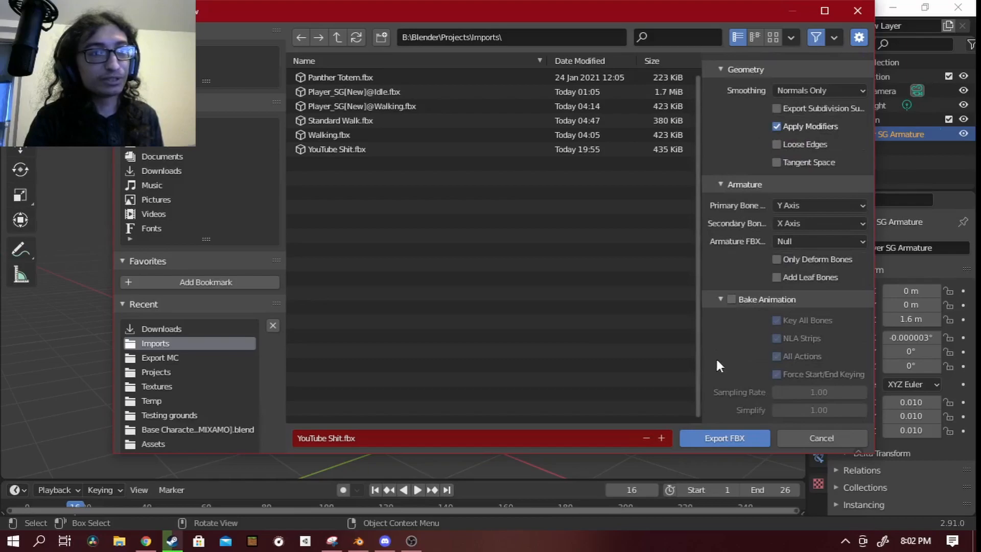
left_click(719, 437)
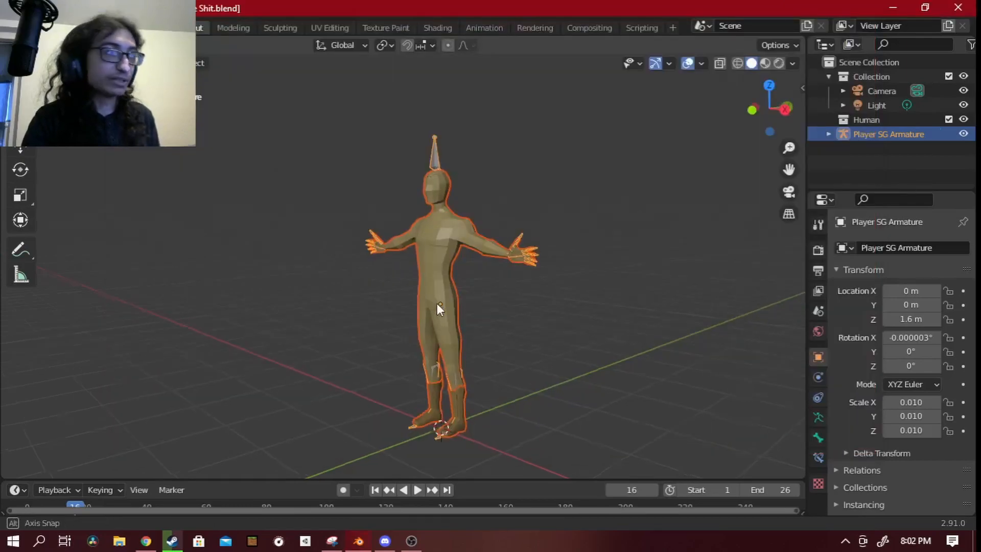
Switch to Mixamo in the browser, upload YouTube Shit.fbx from the Imports folder and accept it as the new character.
left_click(146, 542)
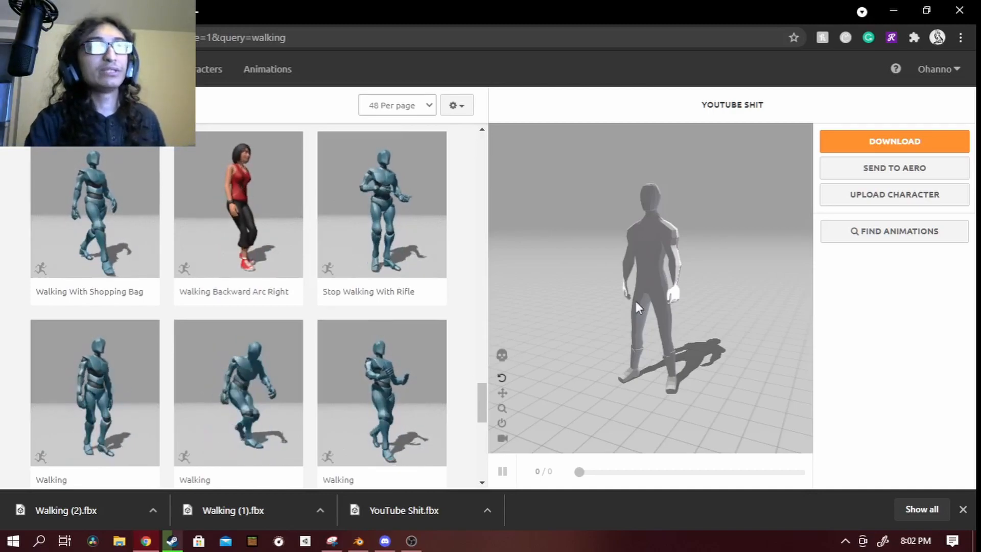
left_click(915, 198)
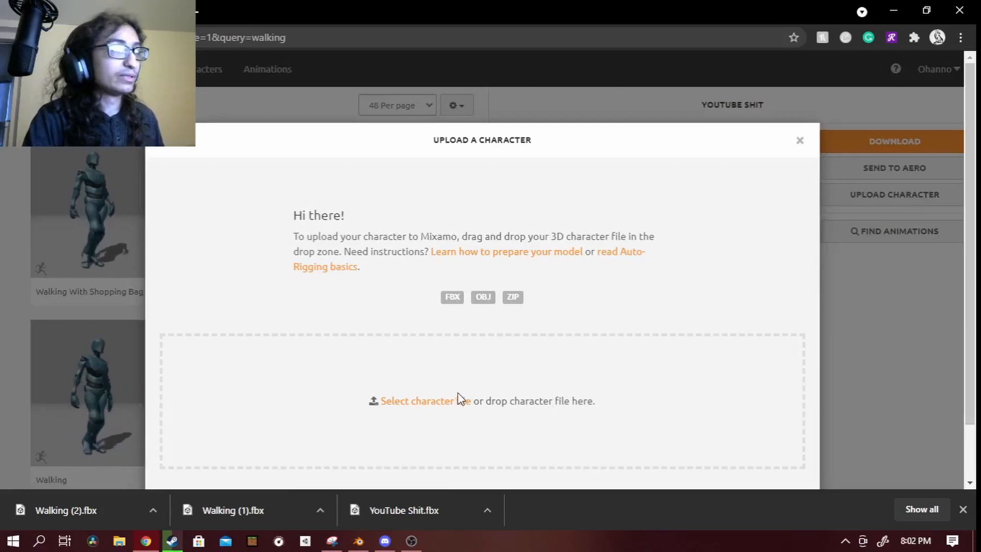
left_click(423, 402)
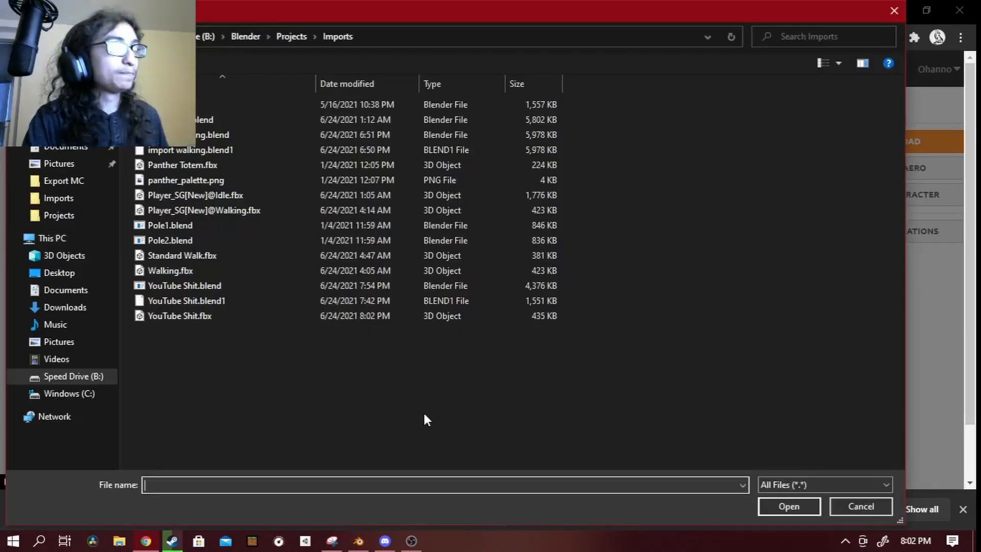
left_click(194, 316)
left_click(789, 507)
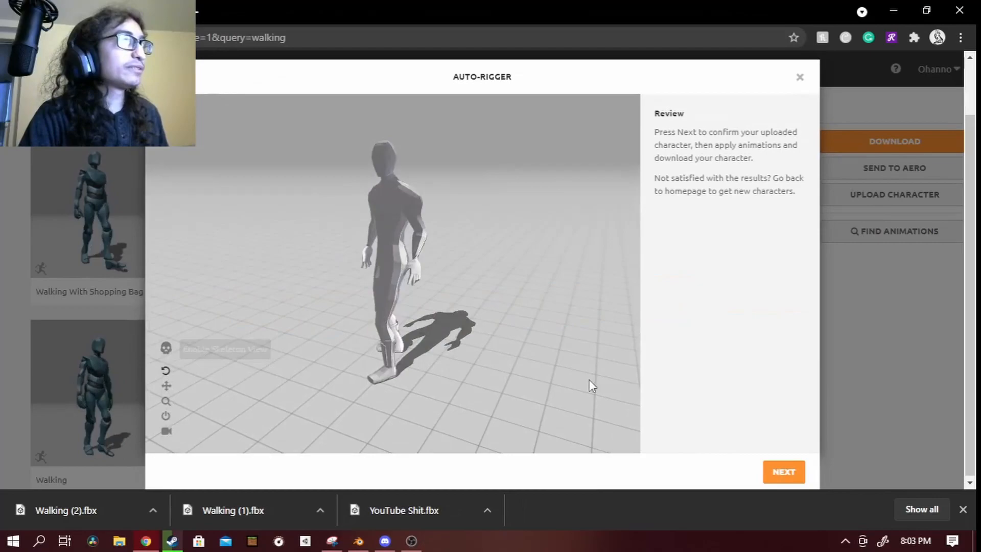
left_click(787, 479)
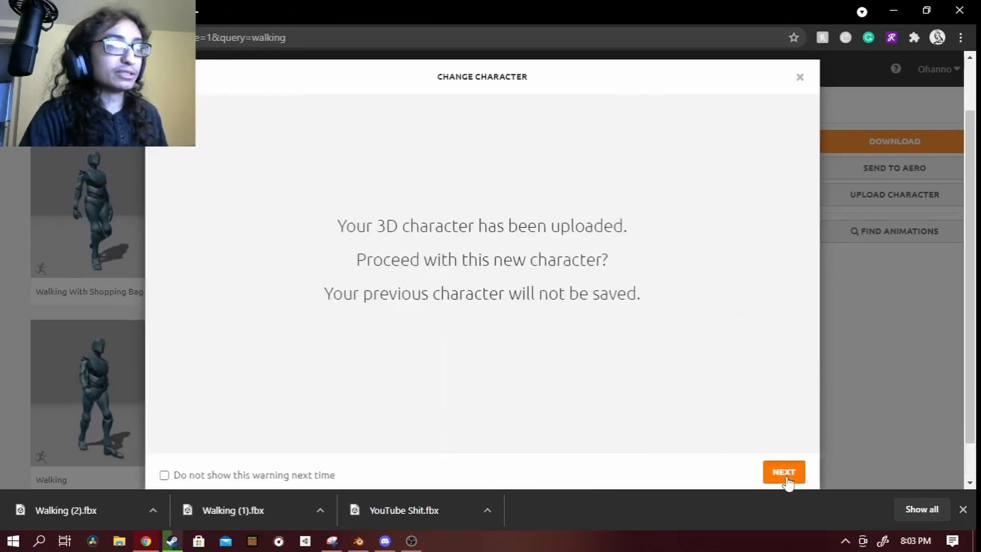
left_click(784, 473)
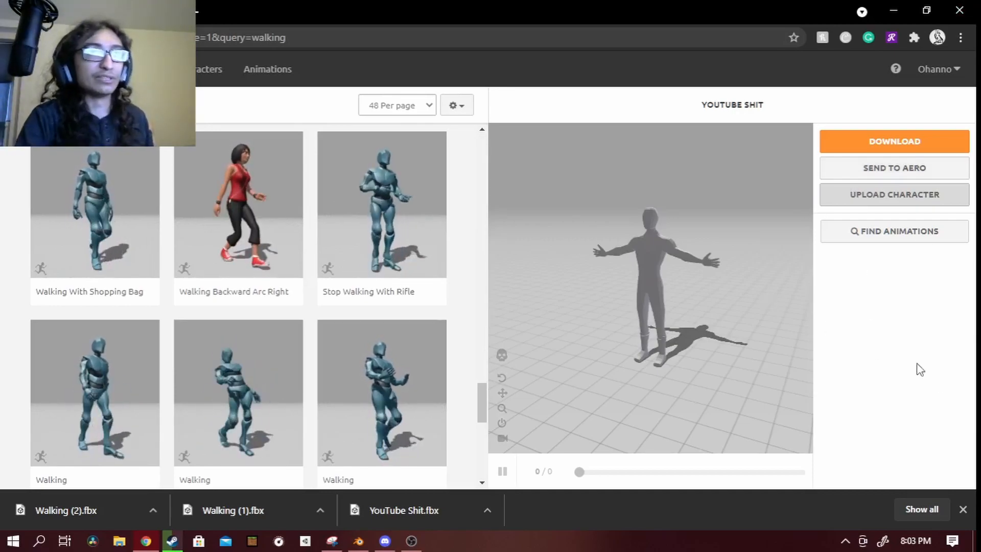
Download the Mixamo character as FBX Binary (.fbx) in T-pose, and view the downloaded file in its folder.
left_click(882, 137)
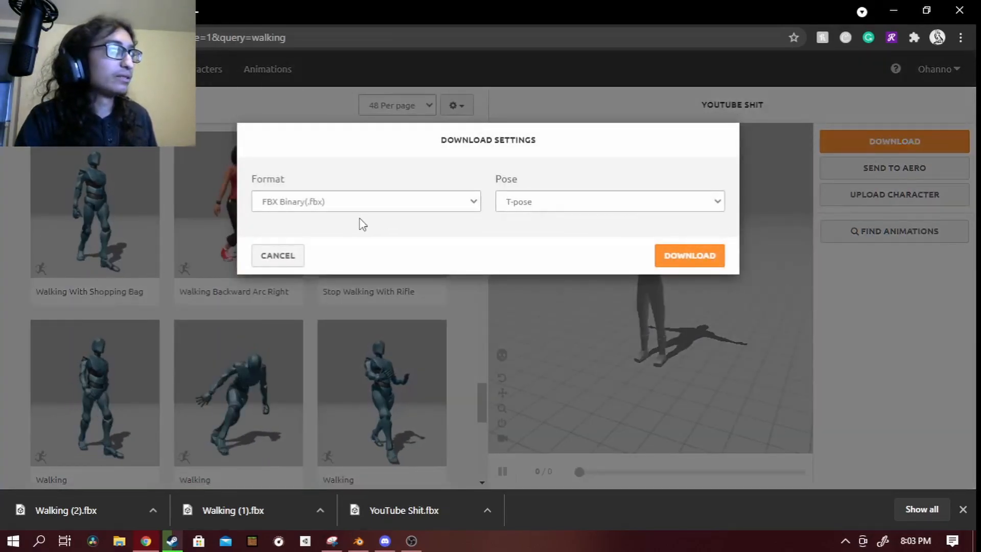
left_click(626, 205)
left_click(628, 207)
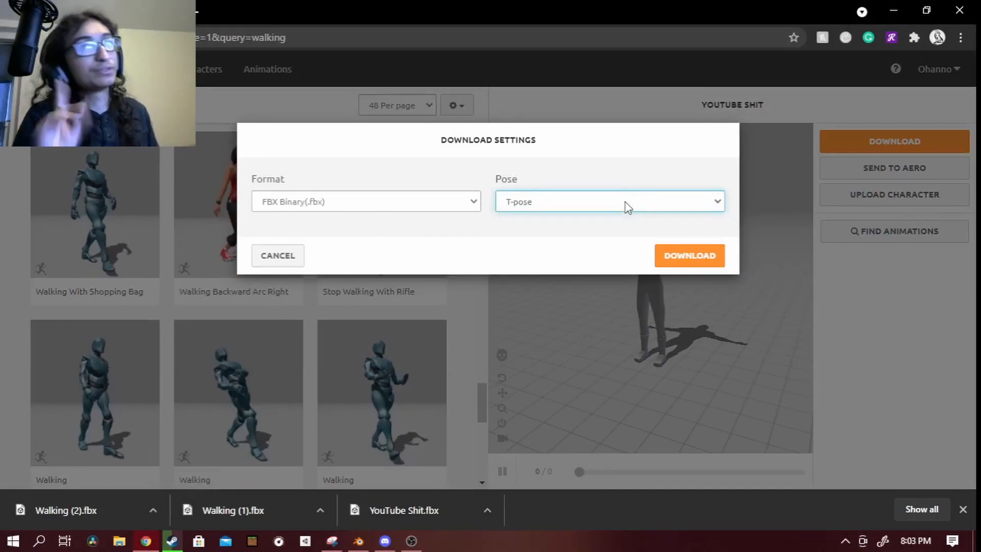
left_click(696, 256)
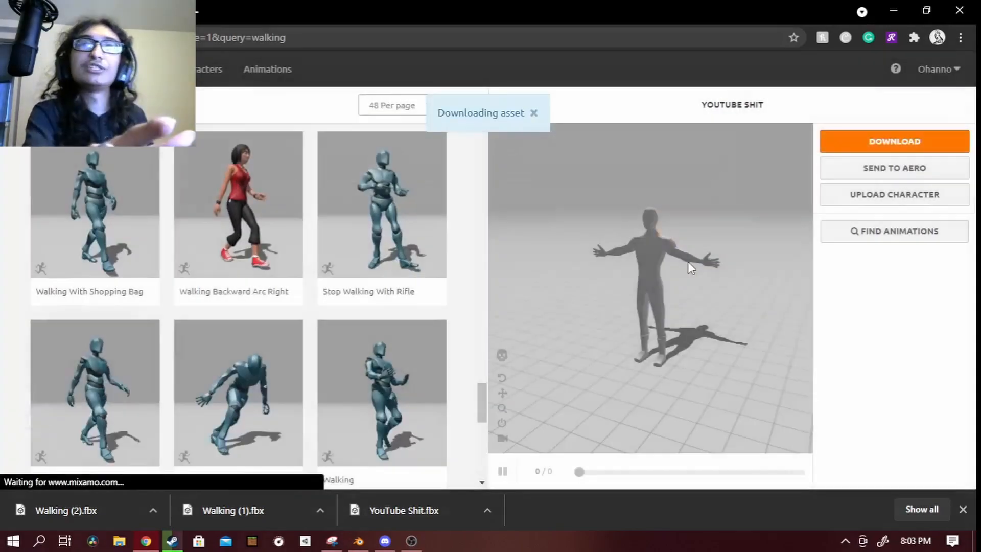
left_click(156, 511)
left_click(184, 462)
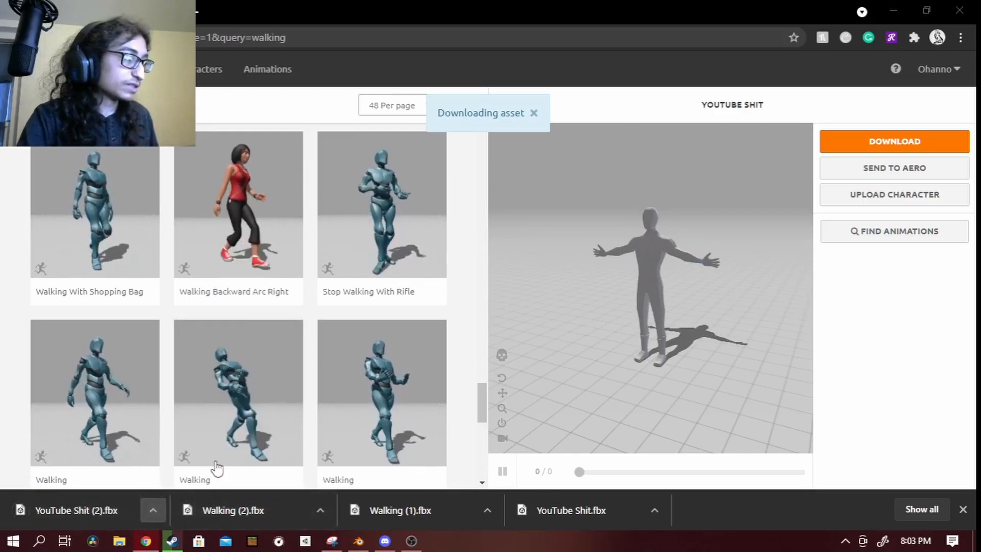
left_click(958, 7)
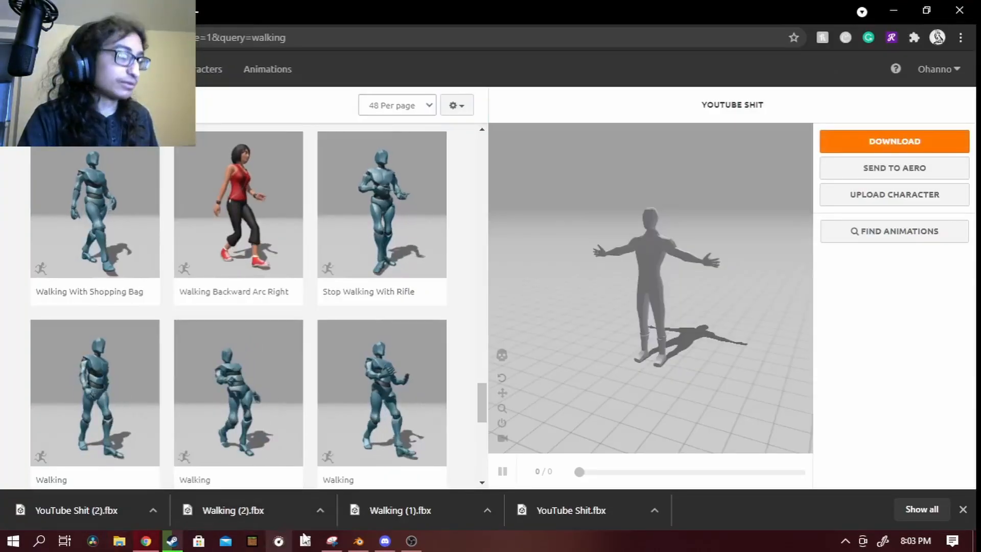
Switch back to Blender and import YouTube Shit (2).fbx from the Downloads folder.
left_click(358, 541)
left_click(361, 328)
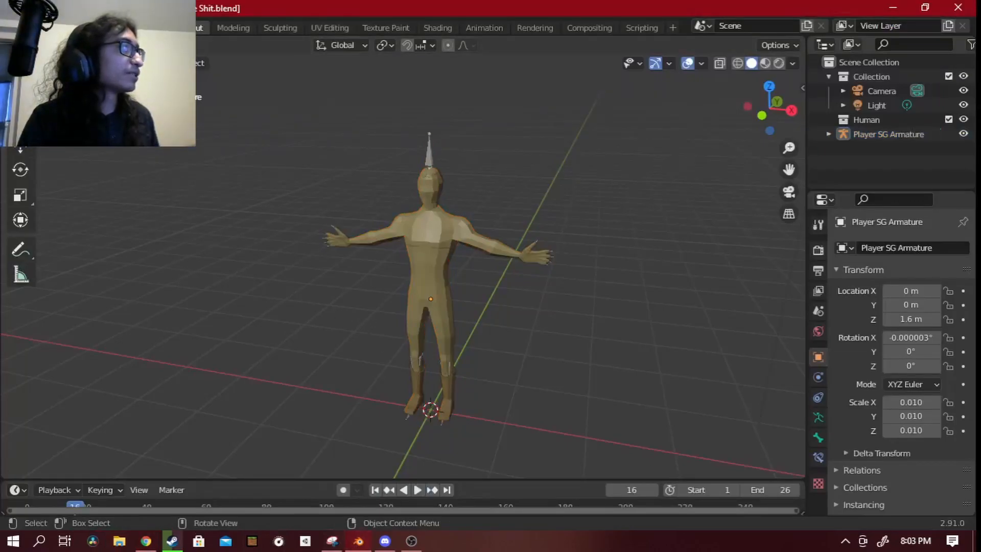
left_click(21, 28)
mouse_move(59, 213)
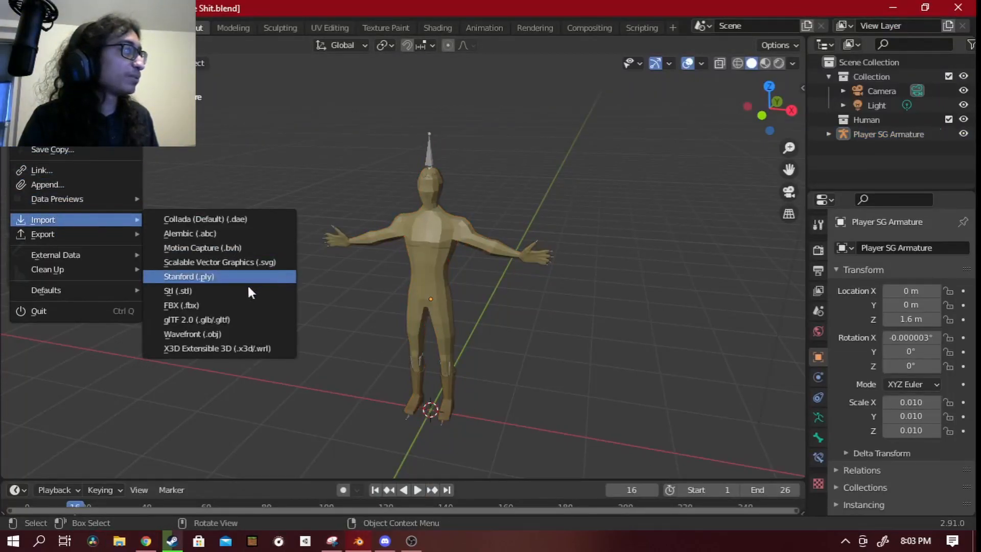
left_click(226, 302)
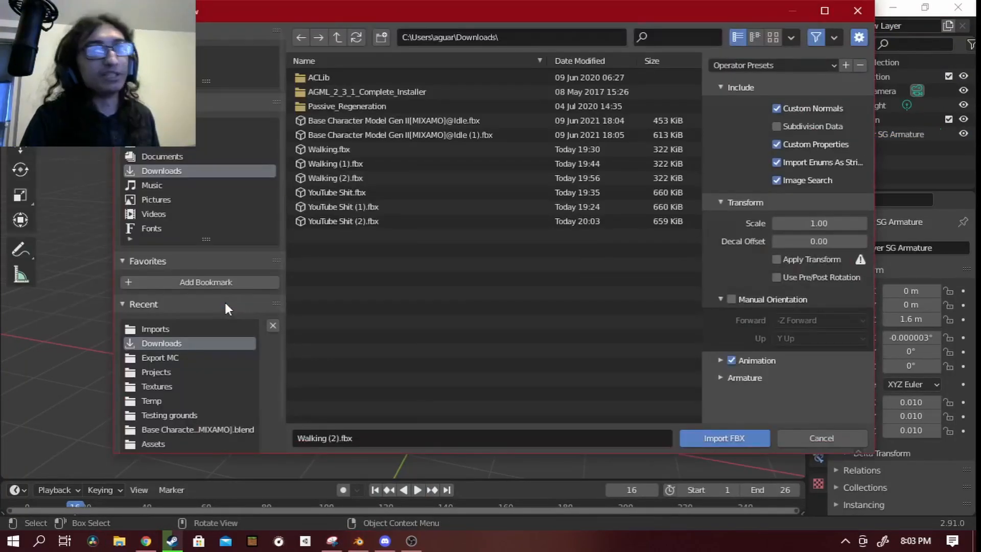
left_click(375, 220)
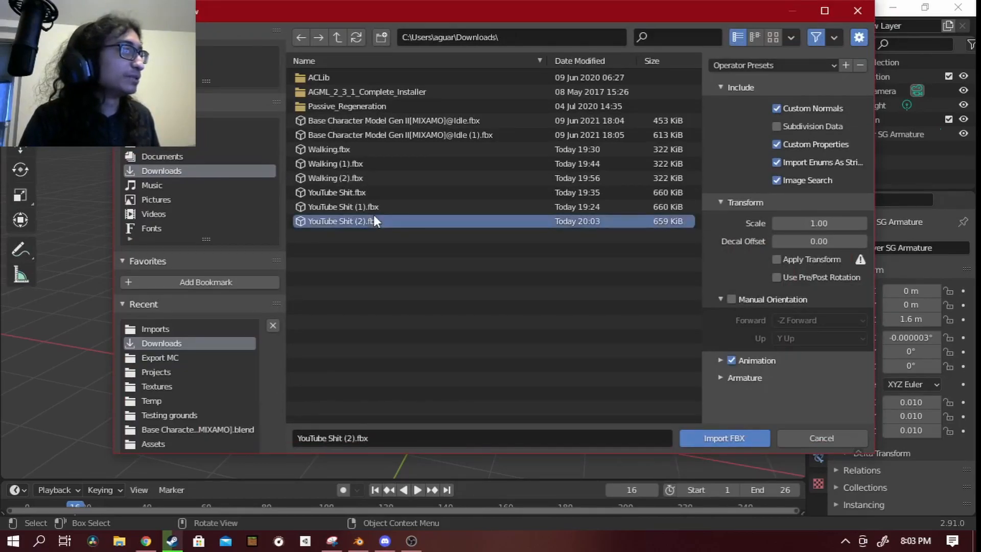
left_click(710, 439)
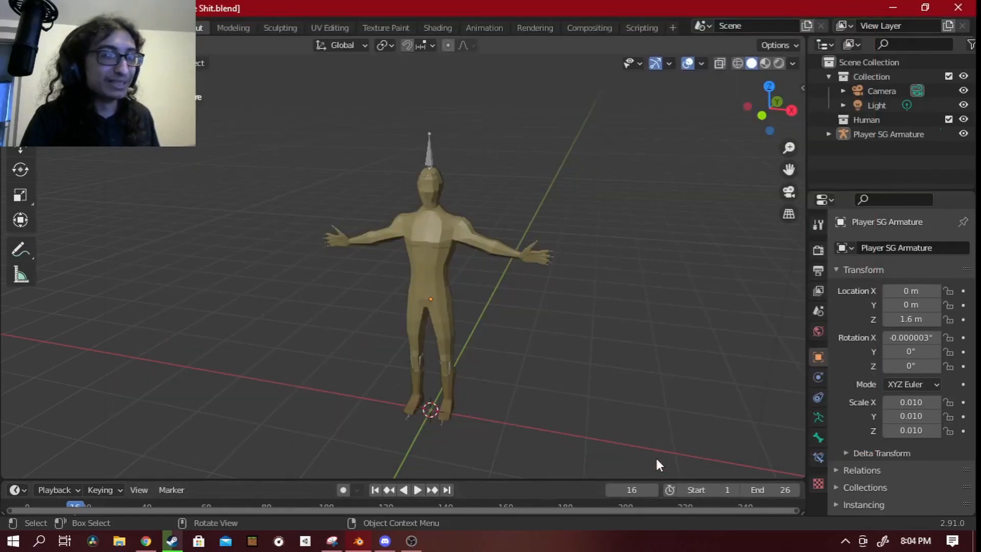
left_click(146, 541)
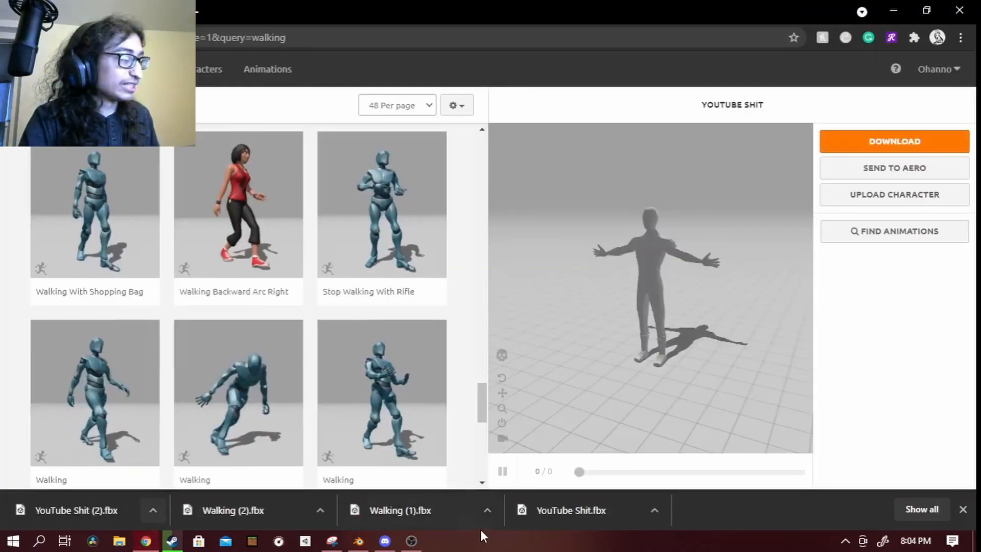
left_click(358, 542)
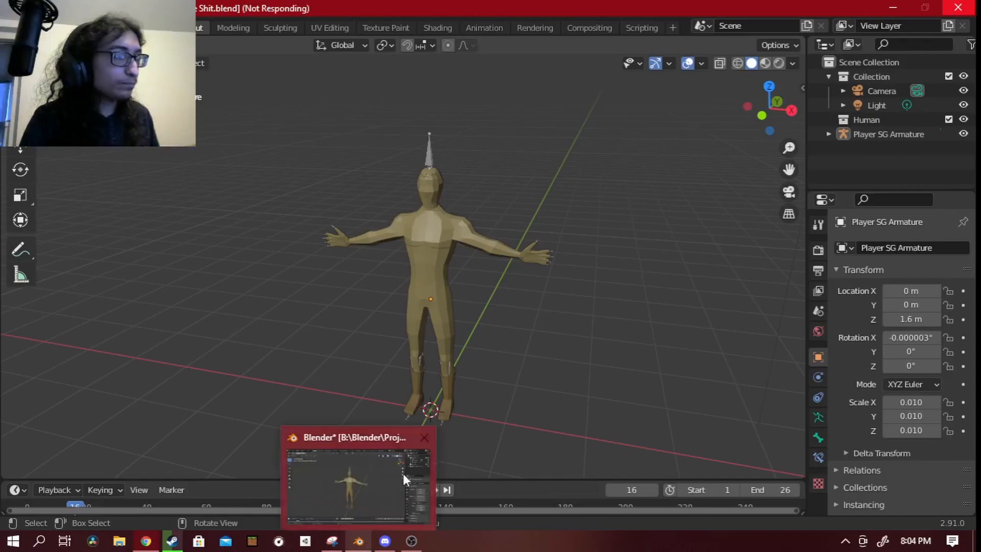
Compare the imported armature with the original from the front and side, selecting each armature in turn.
middle_click_drag(435, 307, 399, 284)
scroll(454, 272, "up", 3)
scroll(496, 235, "down", 4)
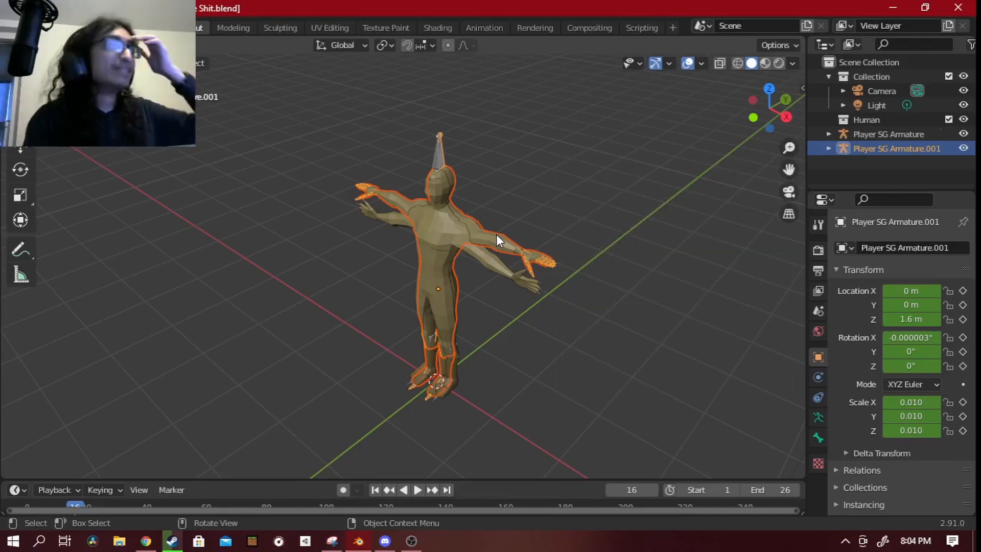
scroll(496, 234, "up", 3)
middle_click_drag(407, 220, 500, 225)
left_click(489, 110)
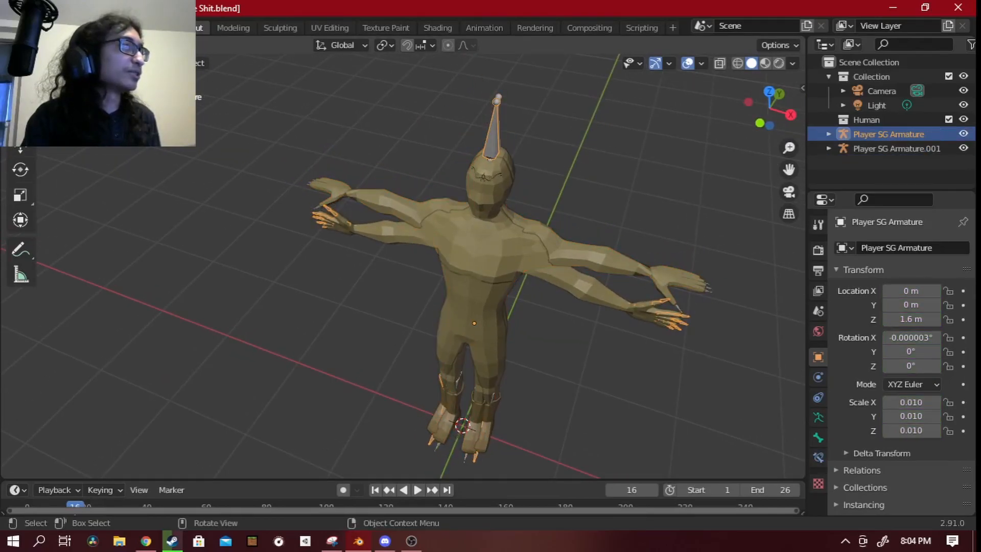
middle_click_drag(582, 177, 503, 138)
left_click(519, 81)
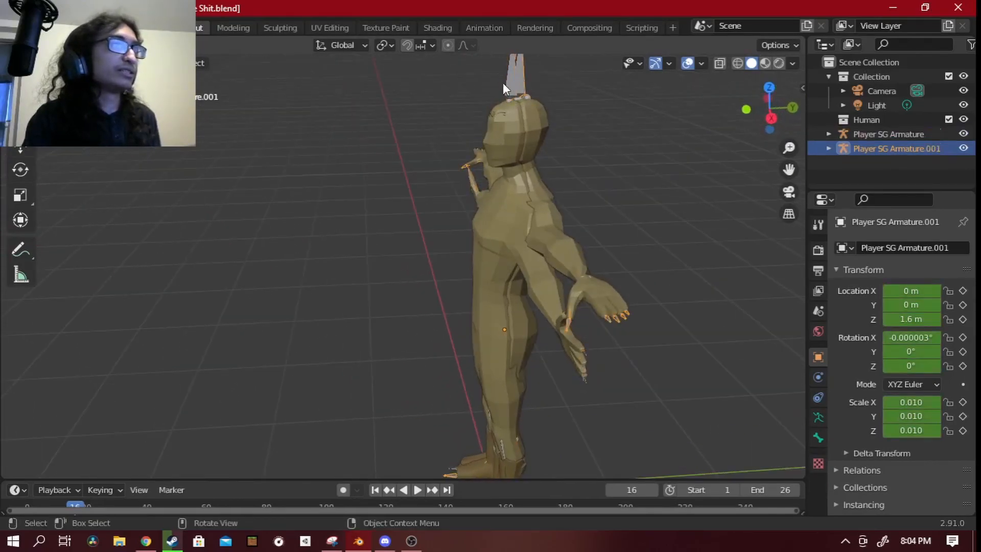
Try clearing the rotation and location of the imported armature's bones in Pose Mode, and return to Object Mode.
middle_click_drag(520, 80, 529, 194, "shift")
key("ctrl+Tab")
middle_click_drag(486, 220, 574, 191)
key("alt+r")
key("alt+g")
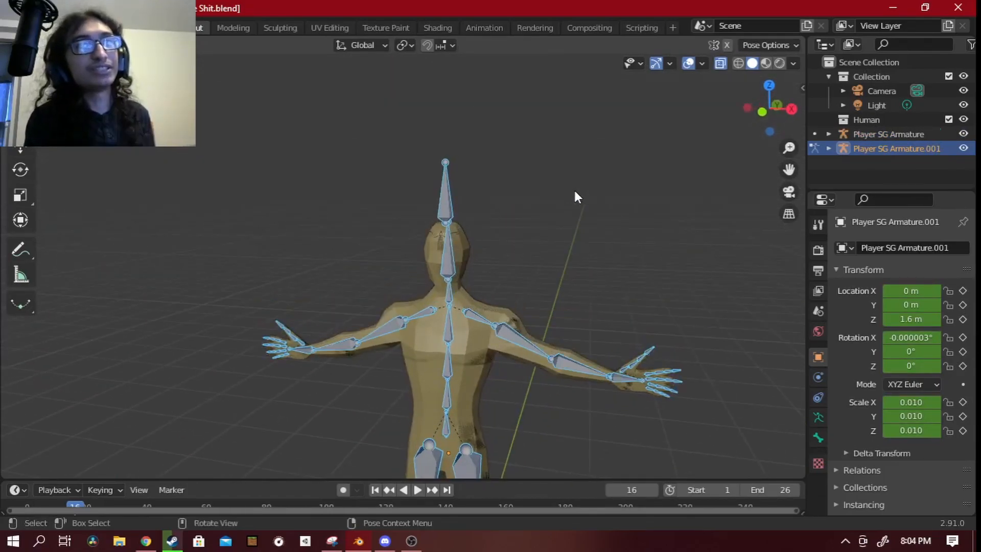
key("ctrl+Tab")
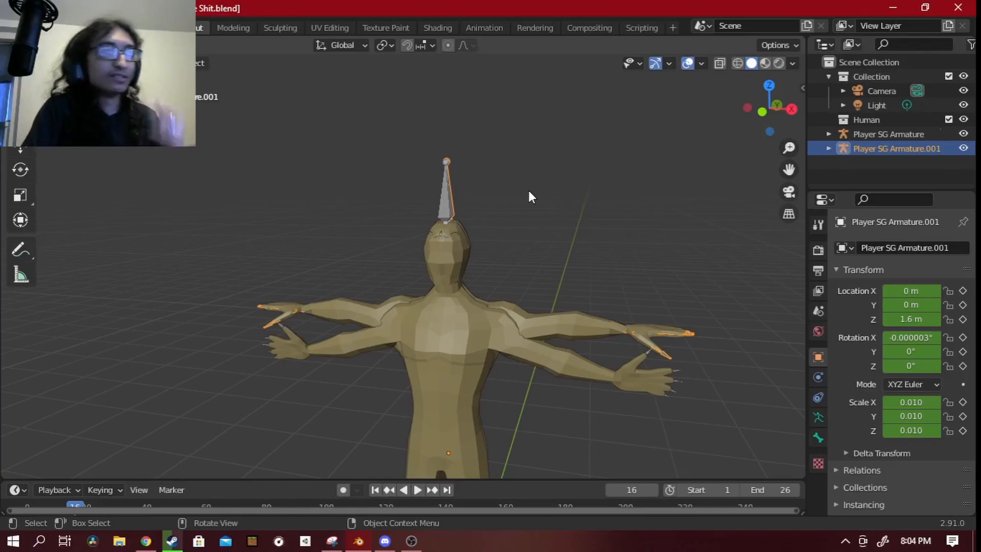
Compare the original and imported body meshes at the arms, legs and feet, selecting them in turn.
middle_click_drag(490, 297, 480, 241, "shift")
left_click(416, 253)
scroll(480, 242, "down", 3)
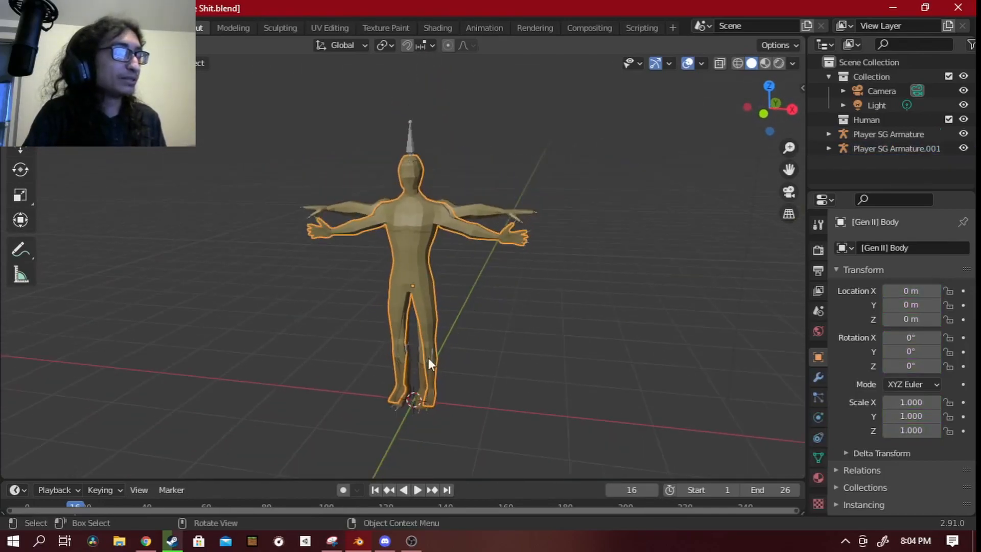
middle_click_drag(396, 378, 486, 340)
scroll(486, 340, "up", 3)
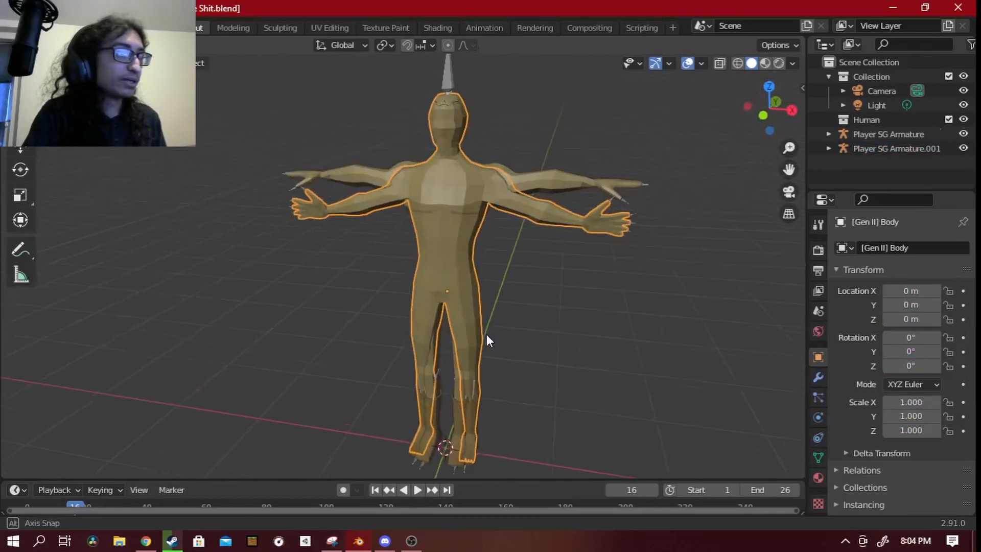
left_click(426, 415, "shift")
middle_click_drag(426, 415, 450, 256, "shift")
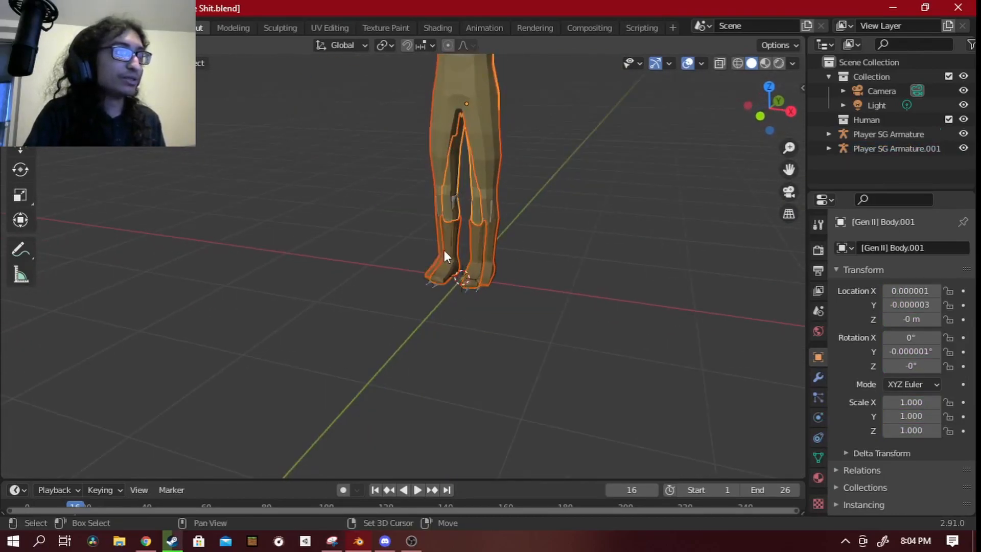
left_click(553, 126)
middle_click_drag(553, 127, 525, 225, "shift")
left_click(524, 225)
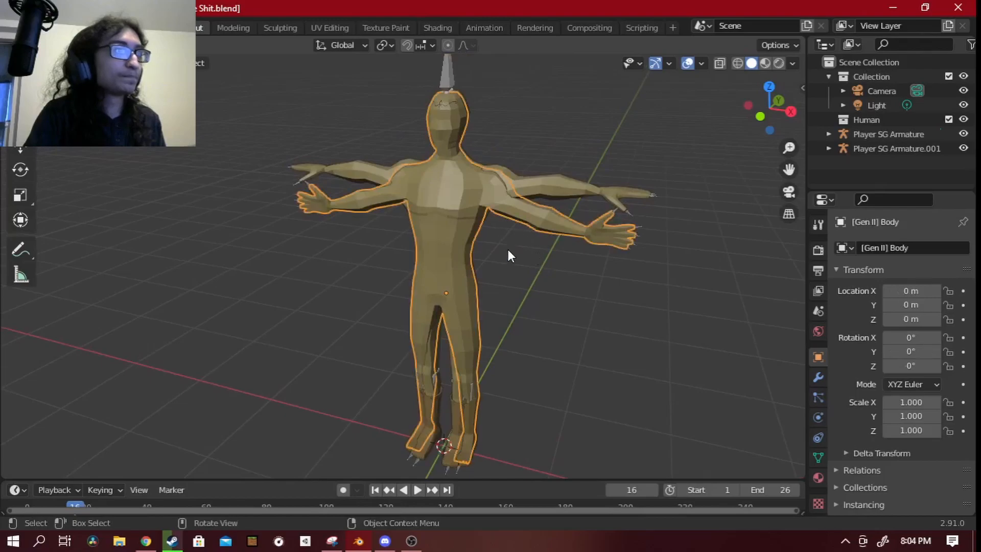
Delete the original Player SG Armature and its body meshes, keeping the imported Mixamo character.
left_click(449, 105)
middle_click_drag(449, 301, 468, 278, "shift")
scroll(520, 389, "up", 2)
scroll(522, 393, "up", 2)
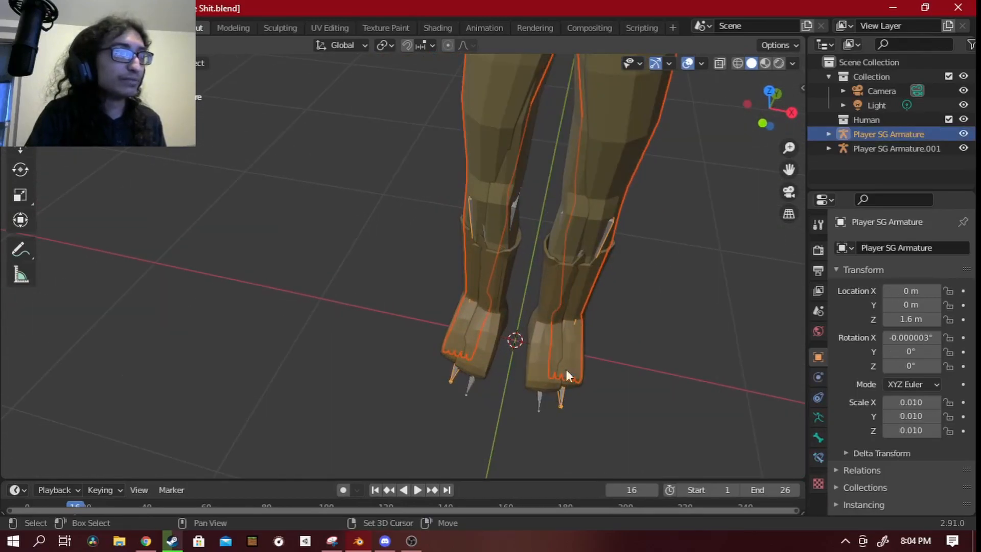
left_click(587, 286)
scroll(584, 283, "down", 4)
middle_click_drag(561, 246, 426, 220)
key("x")
left_click(552, 226)
Inspect the remaining imported character from several sides and select its body mesh.
left_click(508, 180)
middle_click_drag(508, 180, 455, 220)
middle_click_drag(455, 220, 613, 262)
scroll(449, 256, "up", 3)
middle_click_drag(503, 301, 508, 343)
scroll(409, 262, "down", 6)
middle_click_drag(409, 262, 450, 235)
left_click(449, 235)
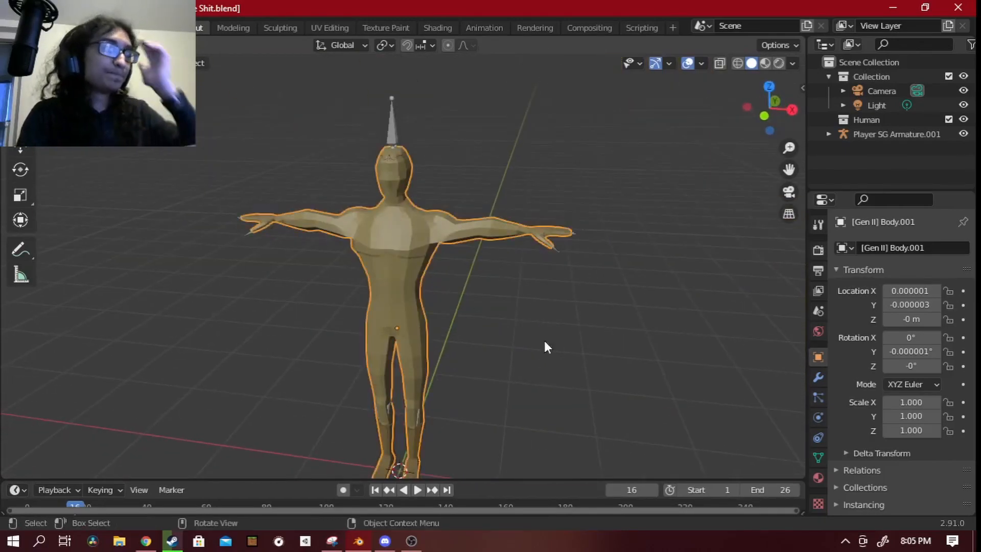
Duplicate the Armature modifier on the [Gen II] Body.001 mesh.
left_click(819, 377)
middle_click_drag(412, 300, 421, 230)
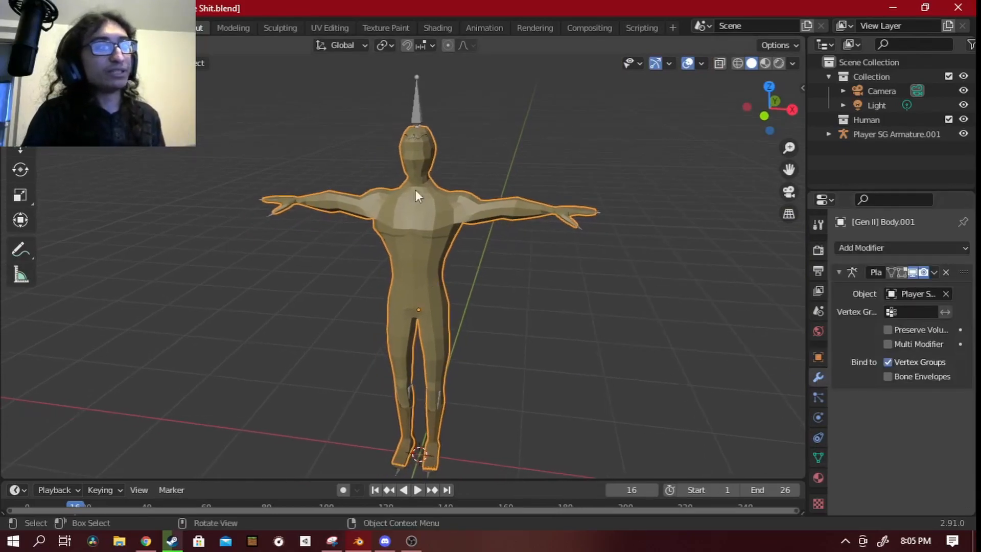
scroll(386, 161, "down", 2)
scroll(363, 174, "up", 4)
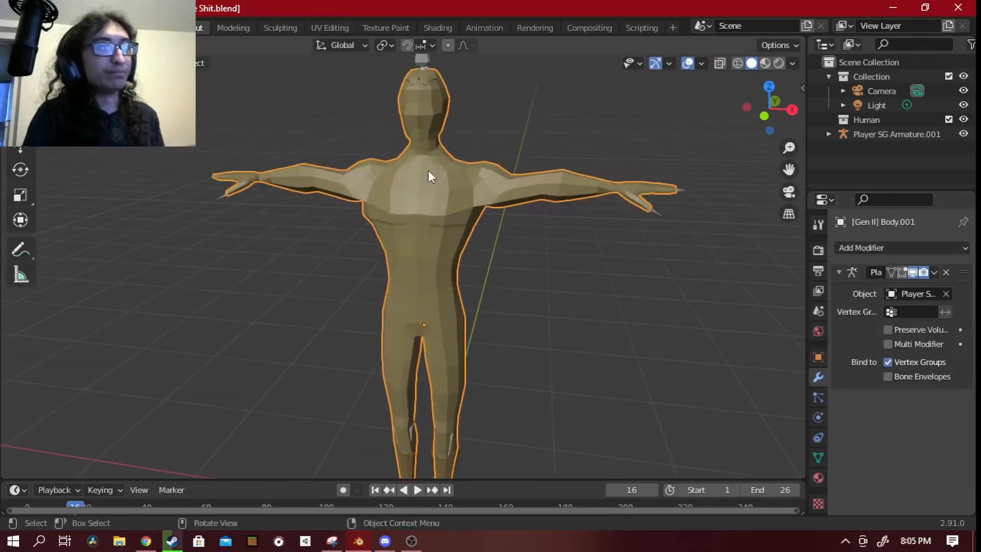
scroll(468, 181, "down", 1)
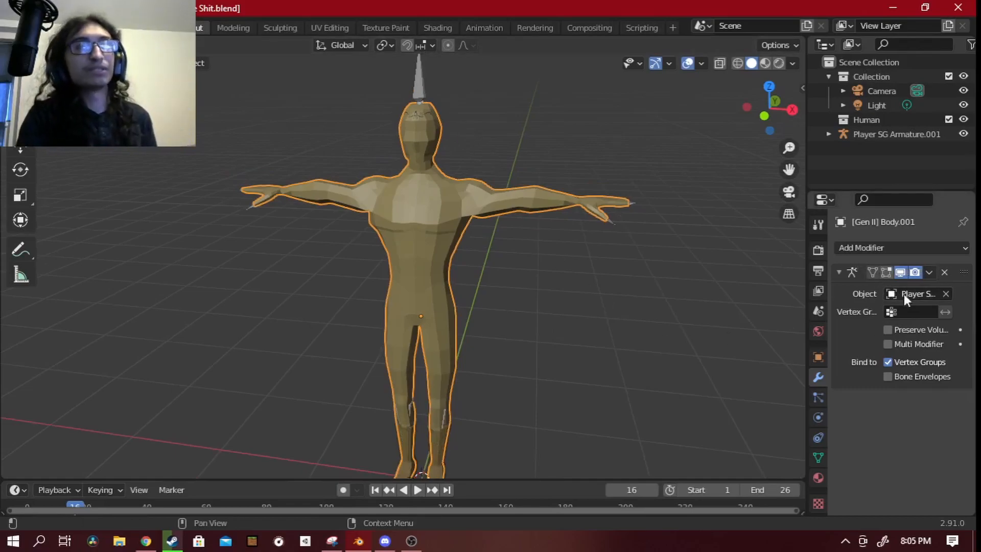
left_click(929, 272)
left_click(880, 331)
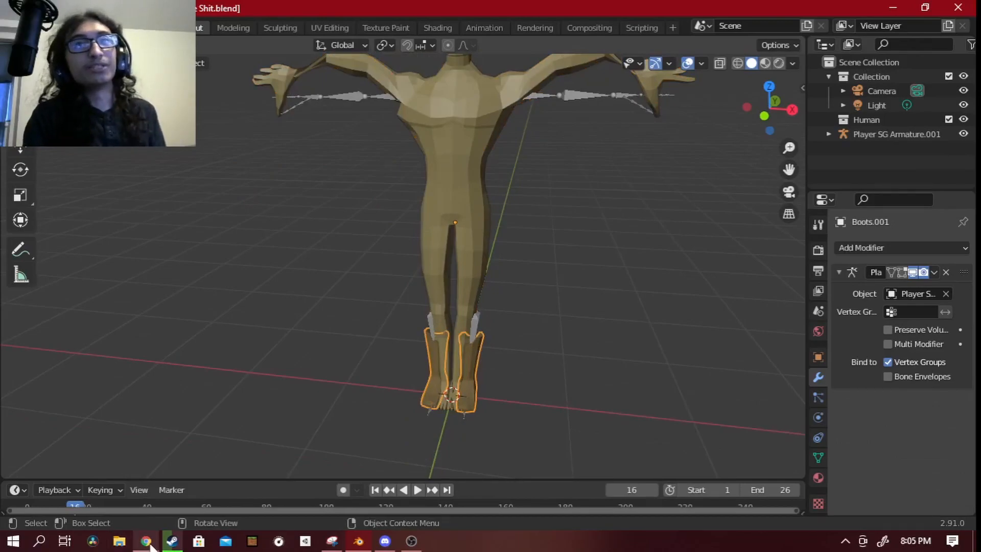
Duplicate the Armature modifier on the Boots.001 mesh.
mouse_move(150, 546)
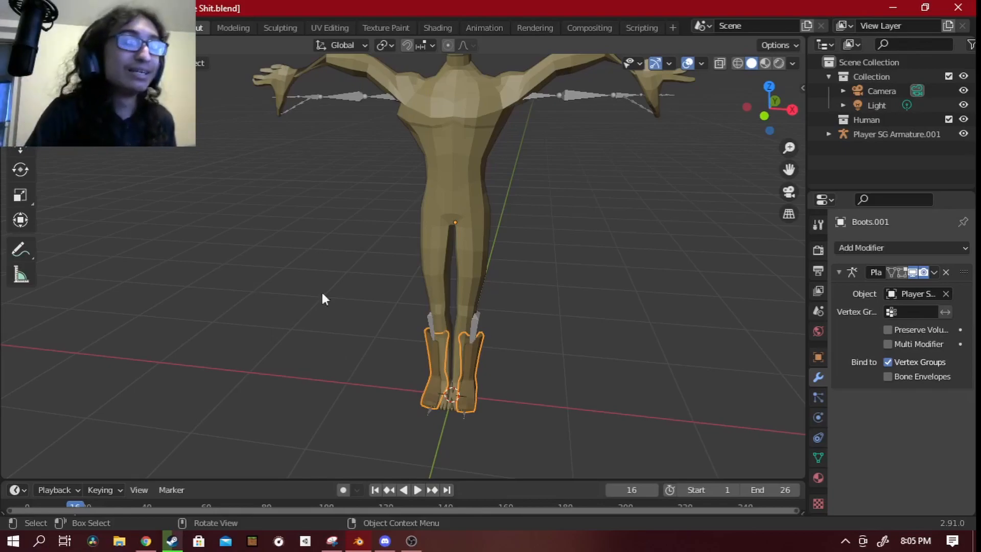
middle_click_drag(286, 292, 274, 284)
left_click(929, 272)
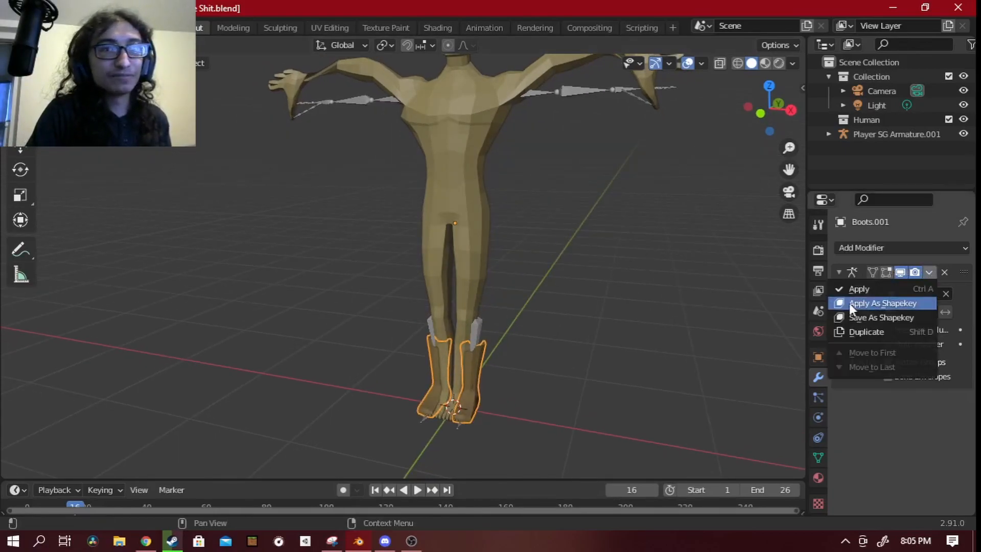
left_click(880, 333)
scroll(567, 282, "down", 3)
middle_click_drag(565, 287, 519, 316)
scroll(484, 202, "up", 3)
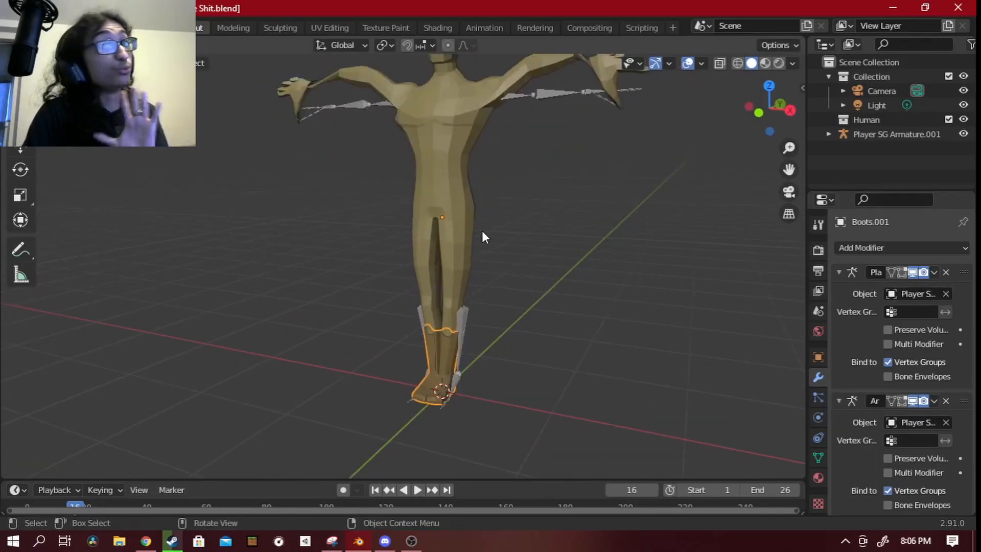
scroll(482, 231, "down", 2)
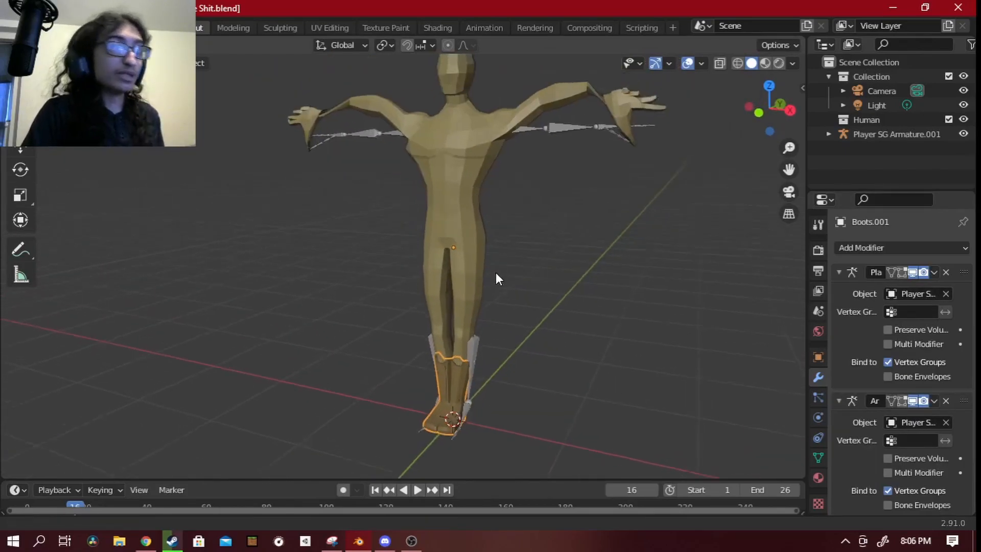
Apply the first of the two Armature modifiers on the body mesh and on the boots, keeping the duplicates.
left_click(455, 229)
middle_click_drag(673, 321, 690, 332)
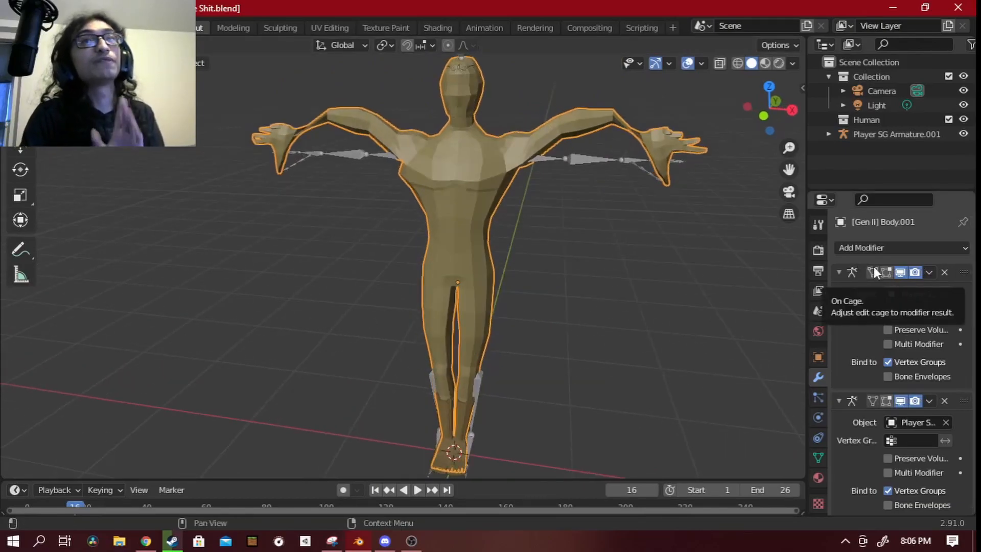
left_click(932, 274)
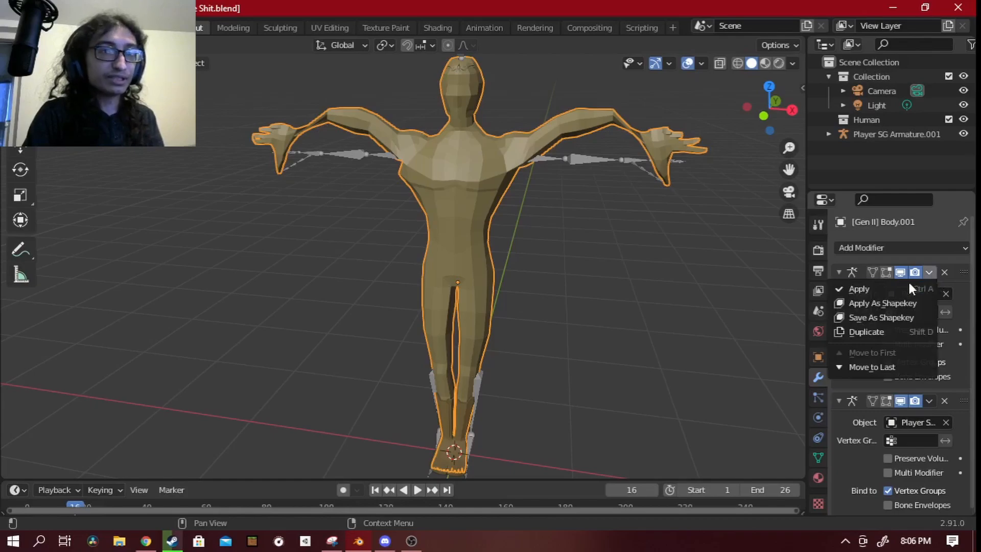
left_click(893, 288)
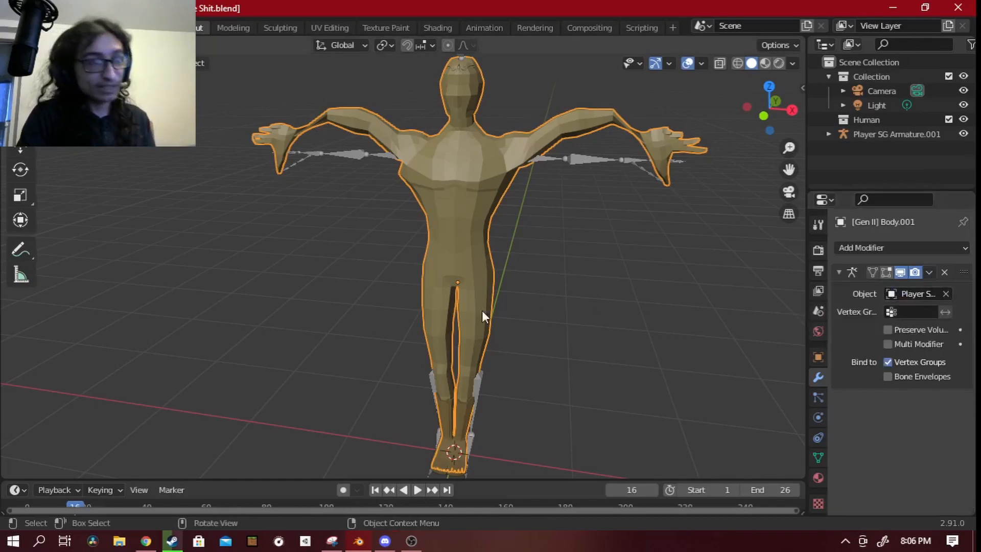
left_click(465, 412)
left_click(930, 271)
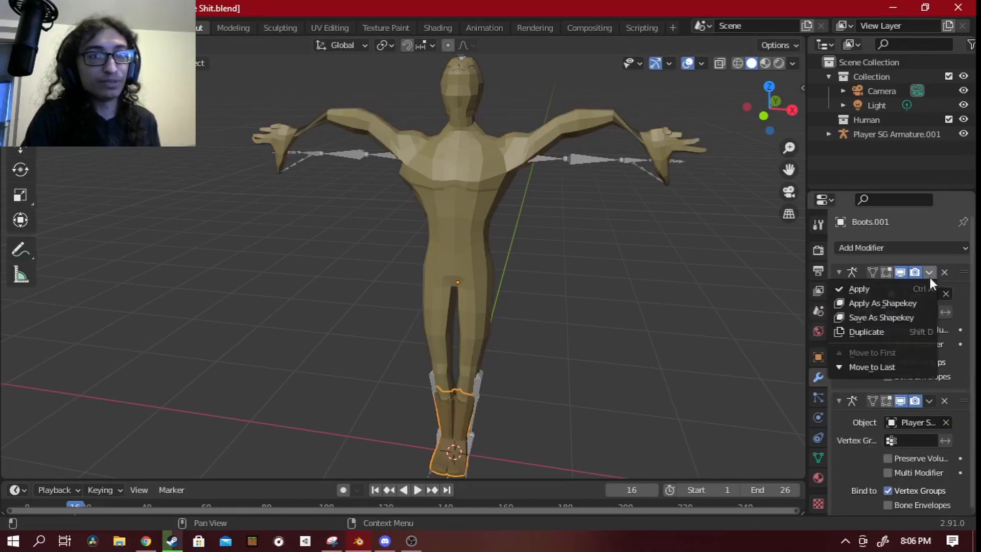
left_click(903, 292)
Apply the current pose of Player SG Armature.001 as its rest pose in Pose Mode.
middle_click_drag(385, 177, 357, 173, "shift")
left_click(391, 230)
scroll(324, 173, "up", 2)
left_click(370, 201)
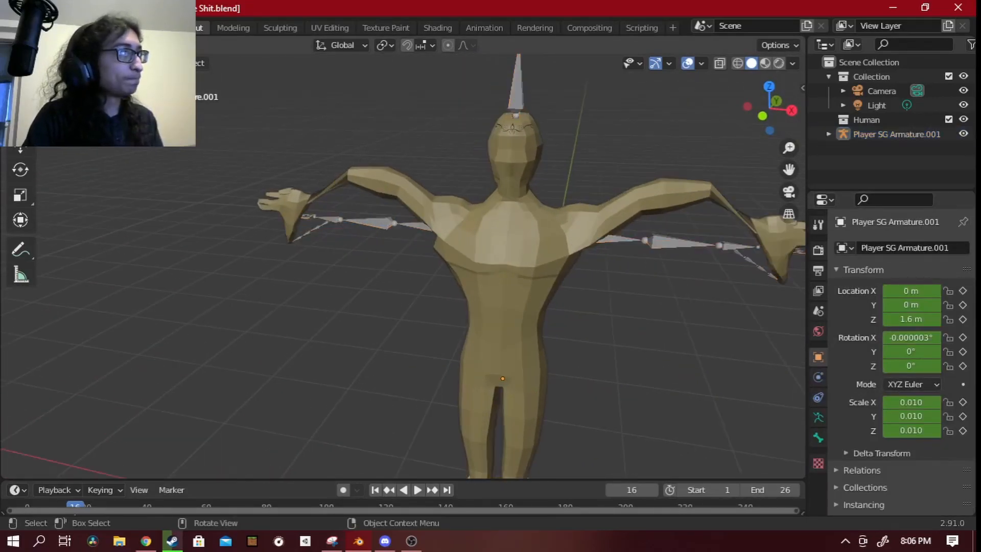
left_click(377, 222)
key("ctrl+Tab")
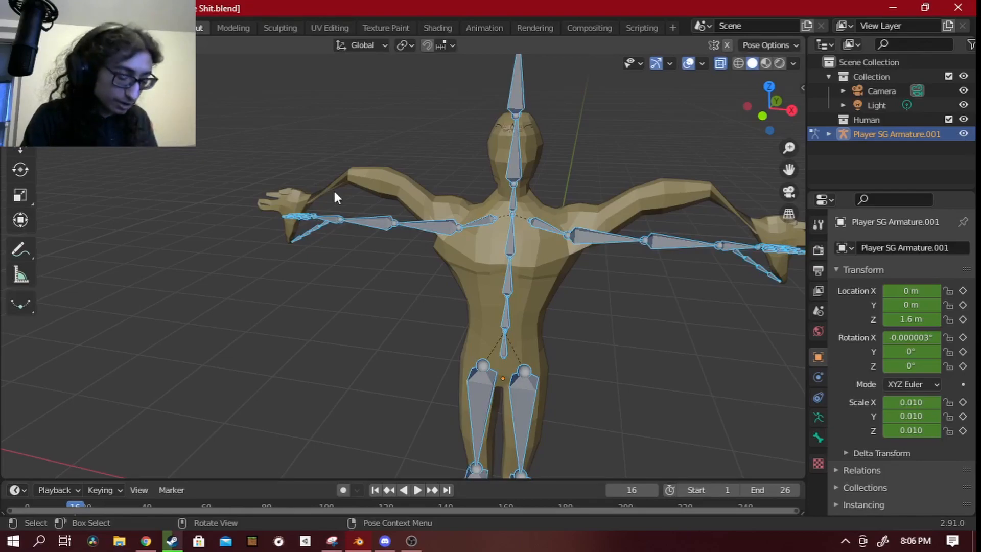
key("ctrl+a")
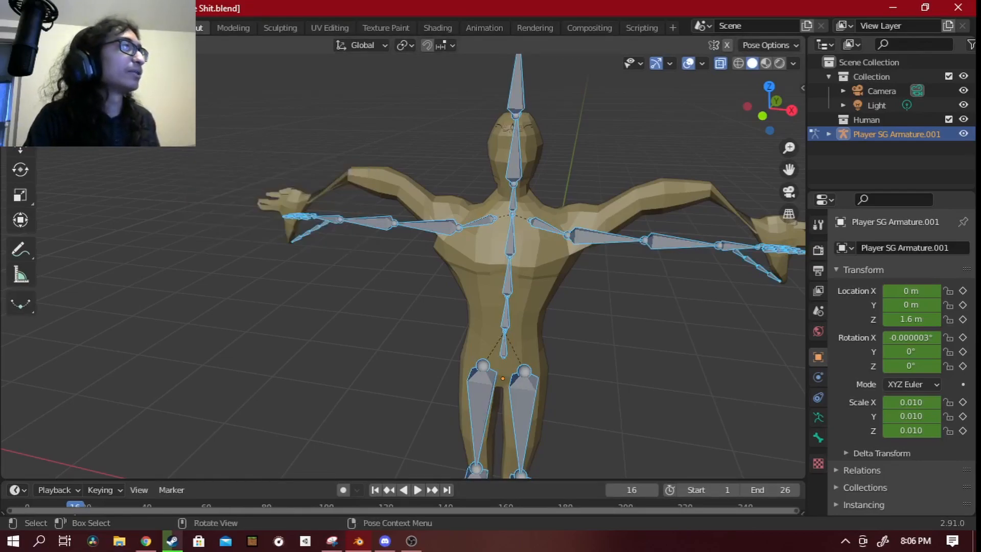
right_click(206, 96)
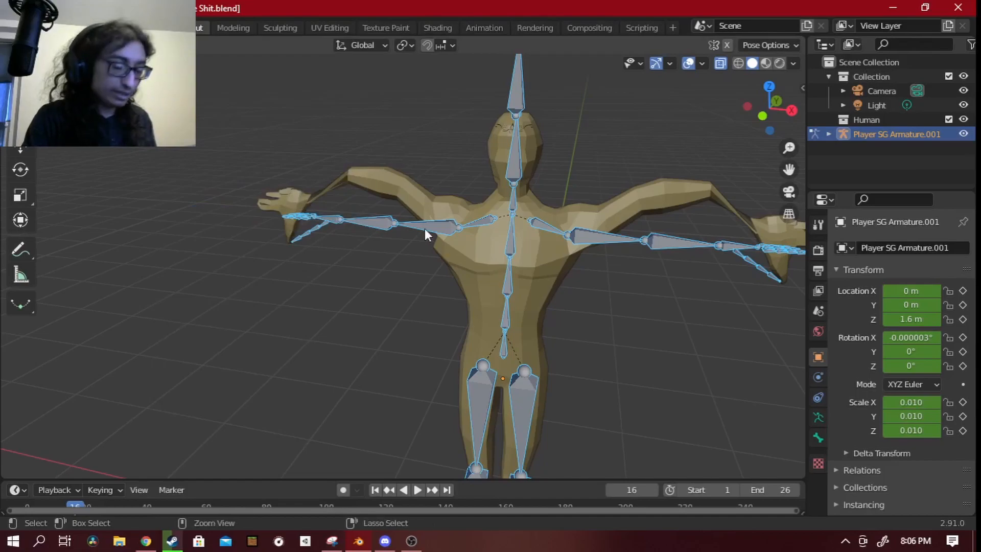
key("ctrl+a")
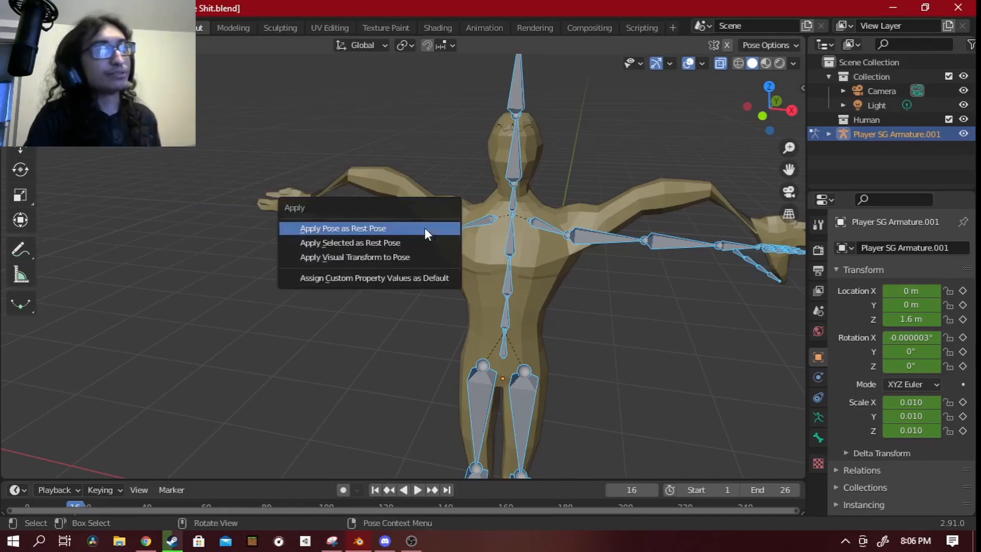
left_click(424, 227)
scroll(425, 228, "down", 3)
middle_click_drag(425, 227, 519, 245)
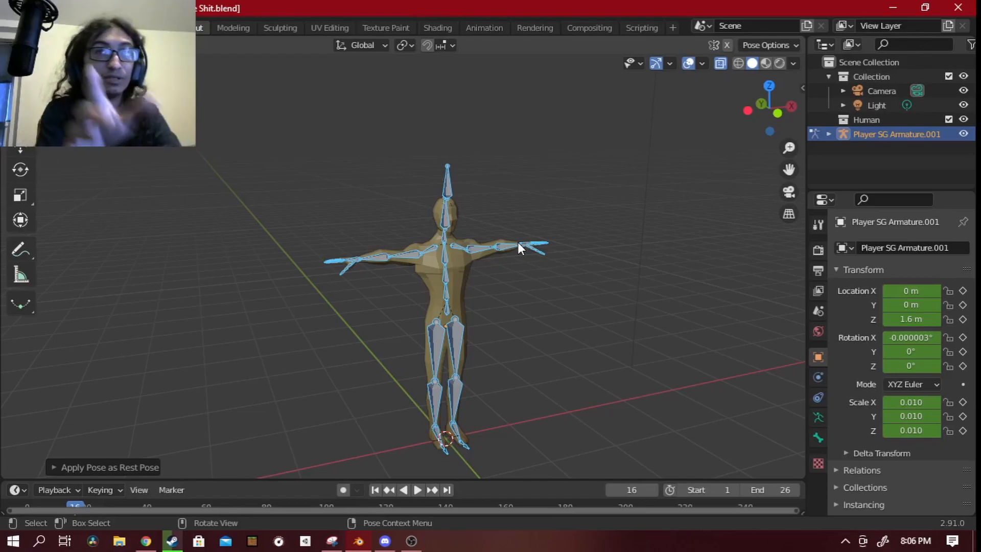
Play the armature's animation briefly to check how the mesh follows the bones, and stop playback.
scroll(535, 259, "up", 2)
middle_click_drag(450, 301, 386, 323)
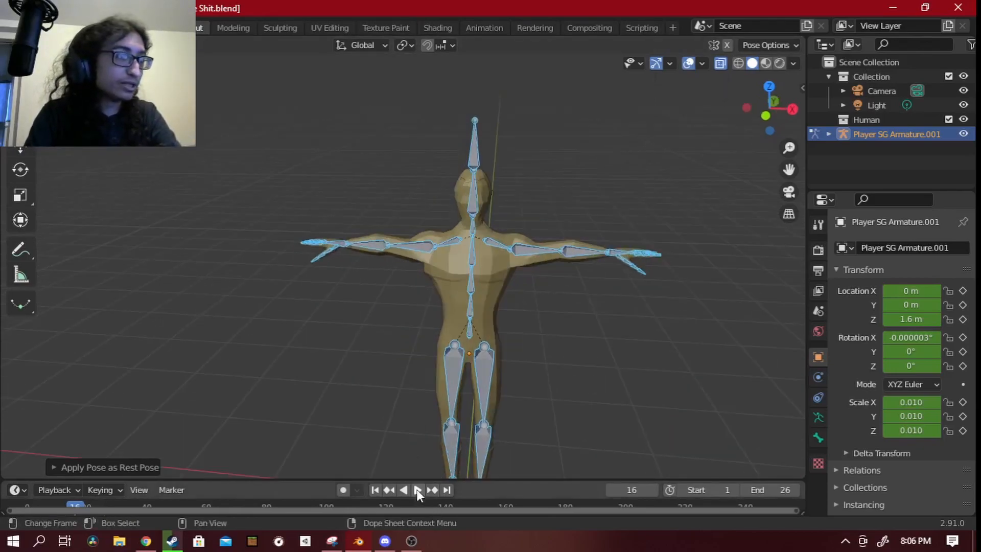
left_click(418, 490)
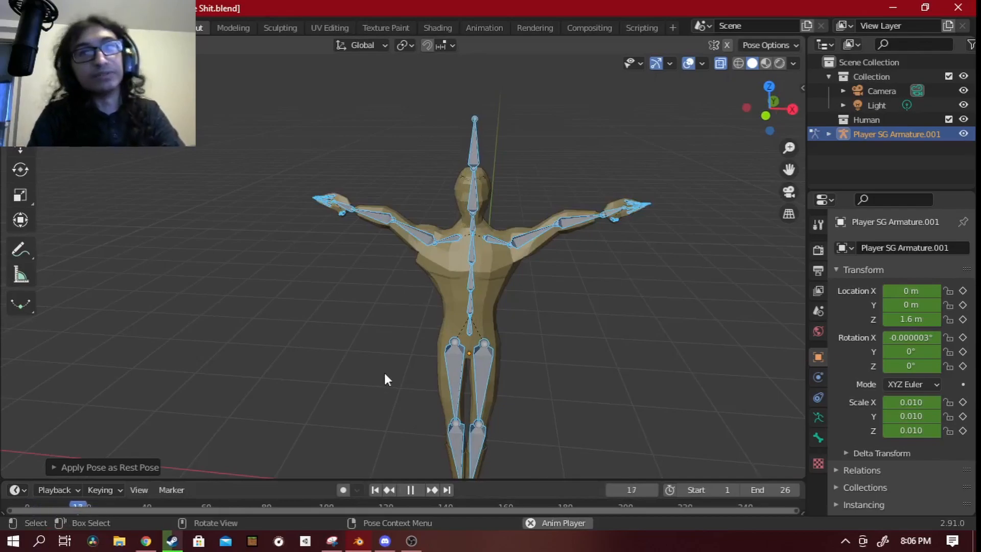
left_click(410, 491)
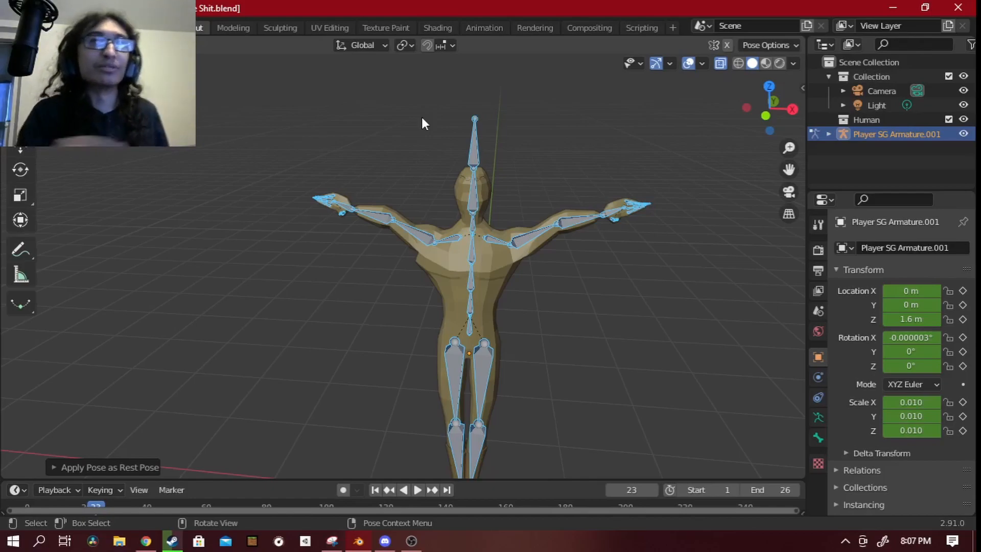
In the Animation workspace, unlink the armature's current action, assign the Idle 1 action and play it.
left_click(486, 26)
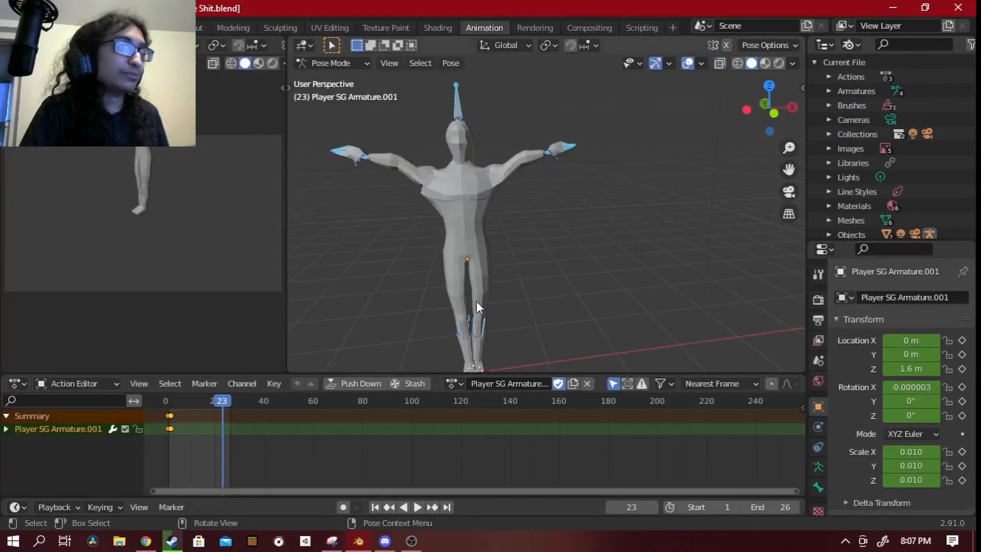
left_click(460, 383)
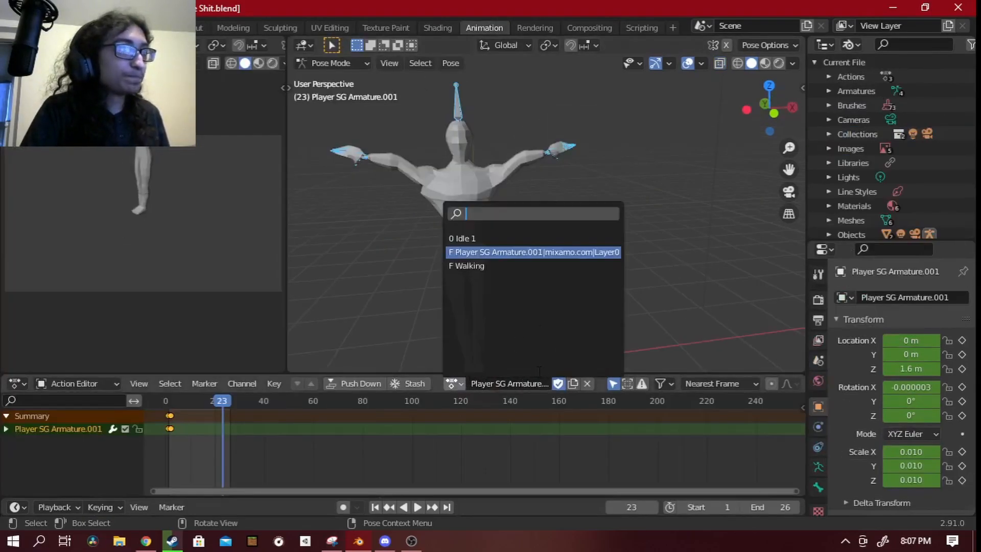
key("Down")
key("Escape")
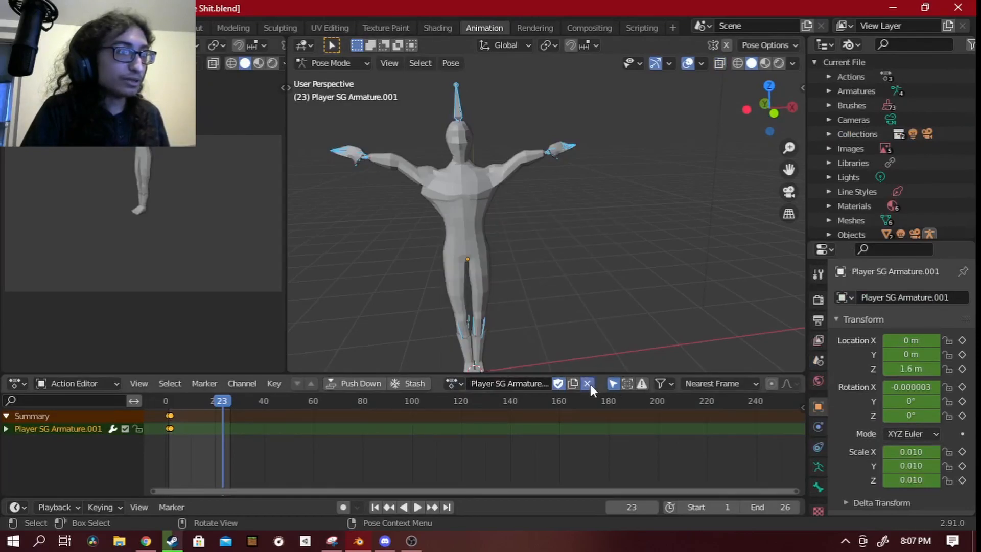
left_click(588, 383)
left_click(413, 383)
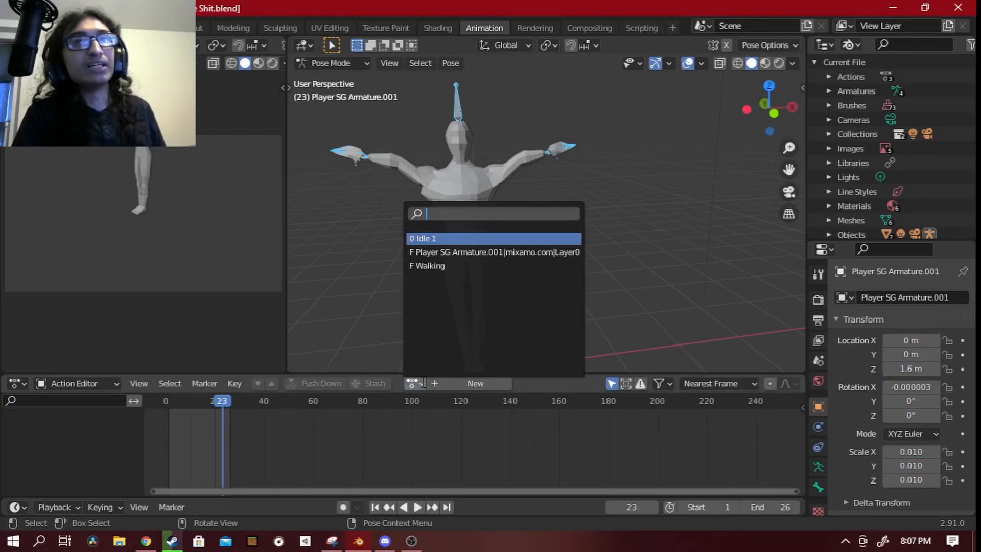
left_click(469, 239)
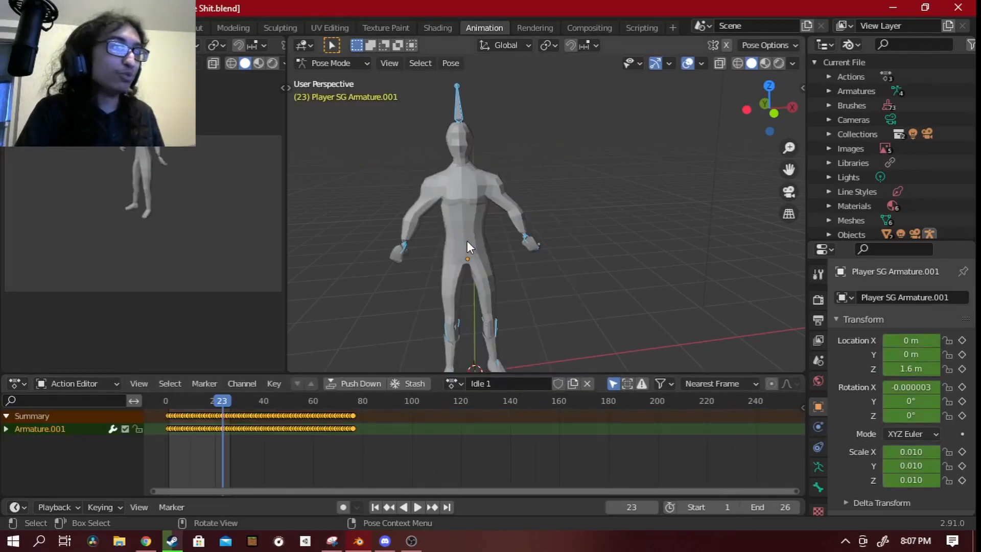
left_click(417, 507)
middle_click_drag(422, 275, 470, 264)
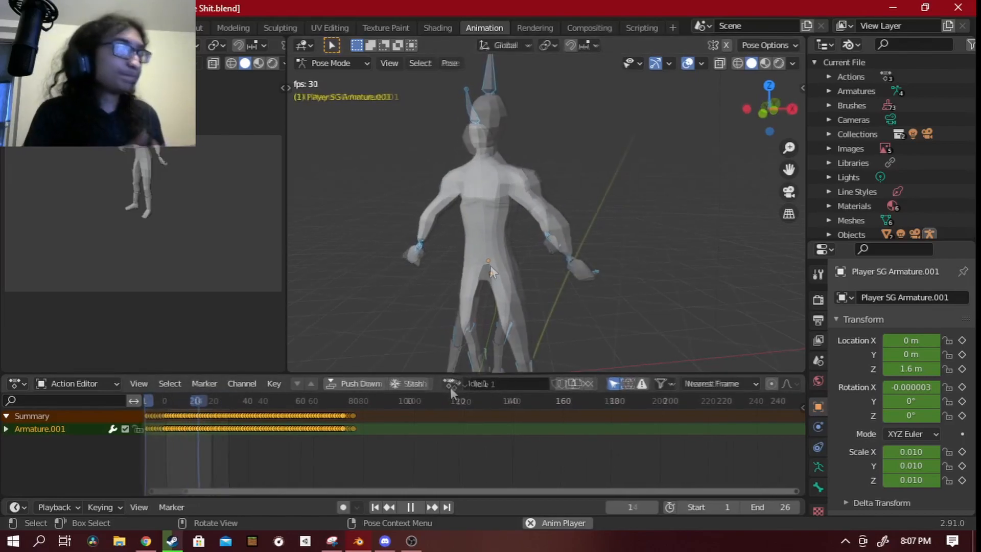
Assign the Walking action to the armature, watch it play from several angles, and stop playback.
left_click(452, 384)
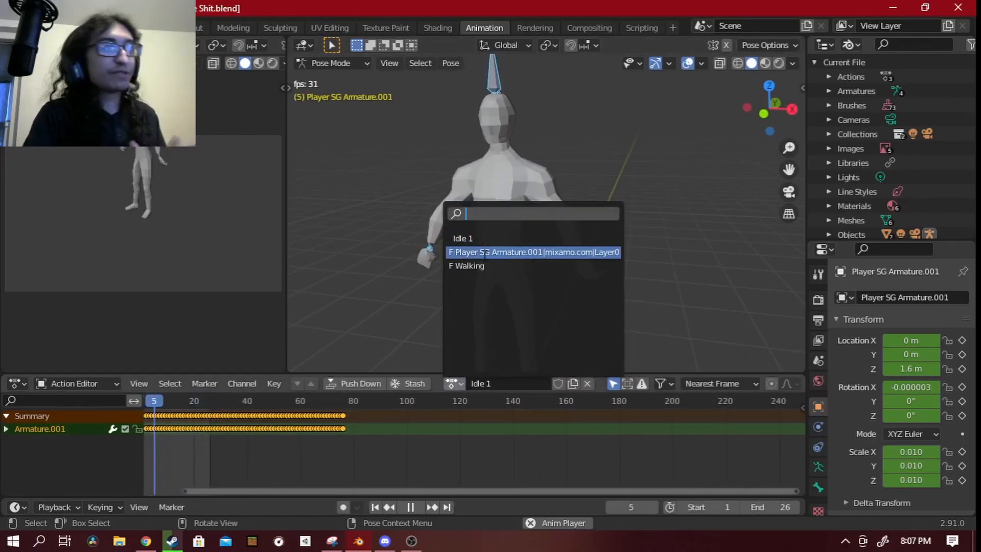
left_click(462, 267)
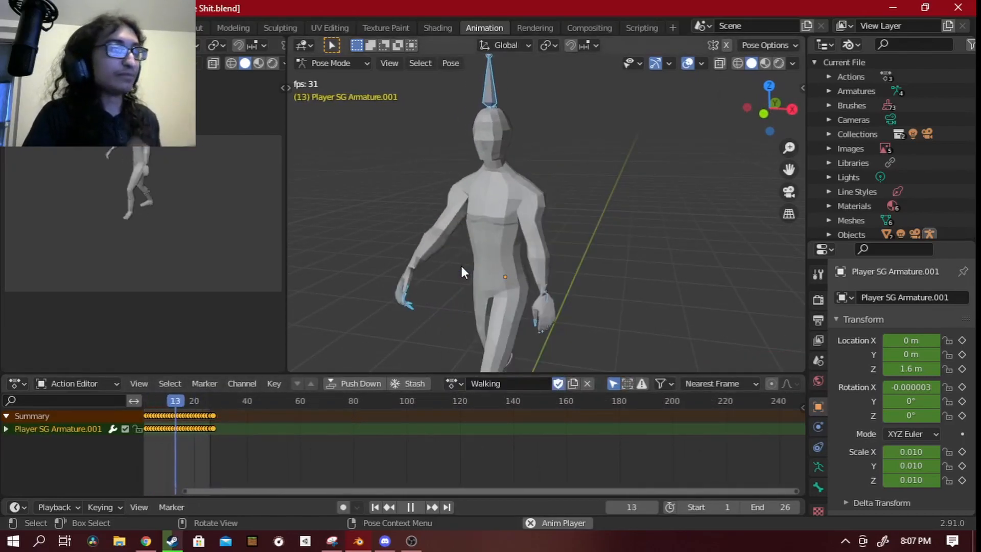
middle_click_drag(541, 253, 502, 249)
scroll(504, 228, "up", 1)
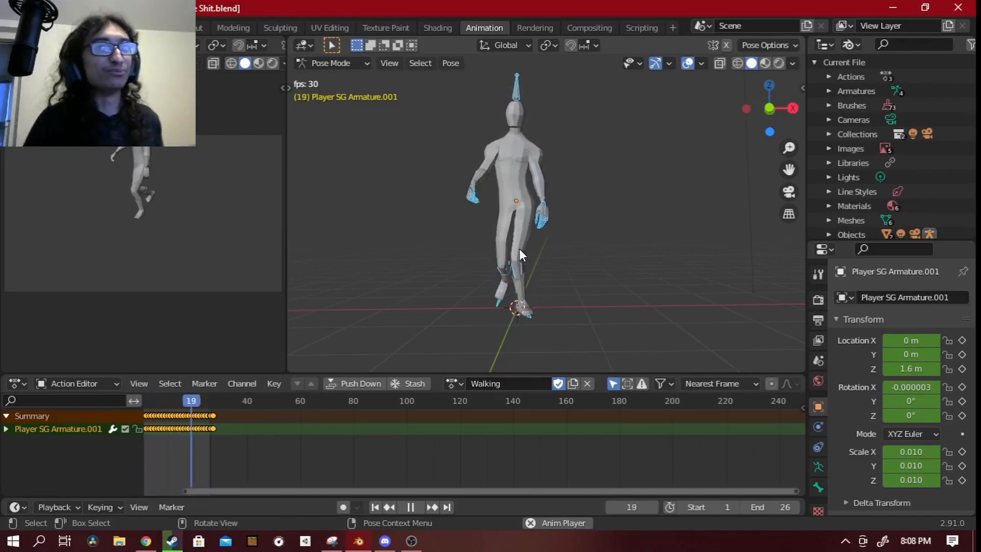
middle_click_drag(520, 250, 560, 232)
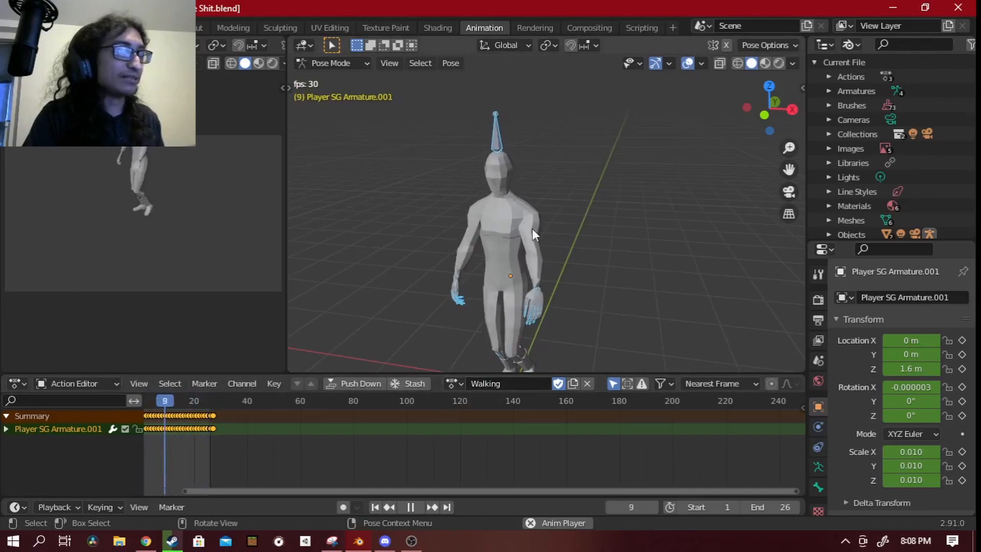
scroll(531, 225, "down", 1)
left_click(409, 507)
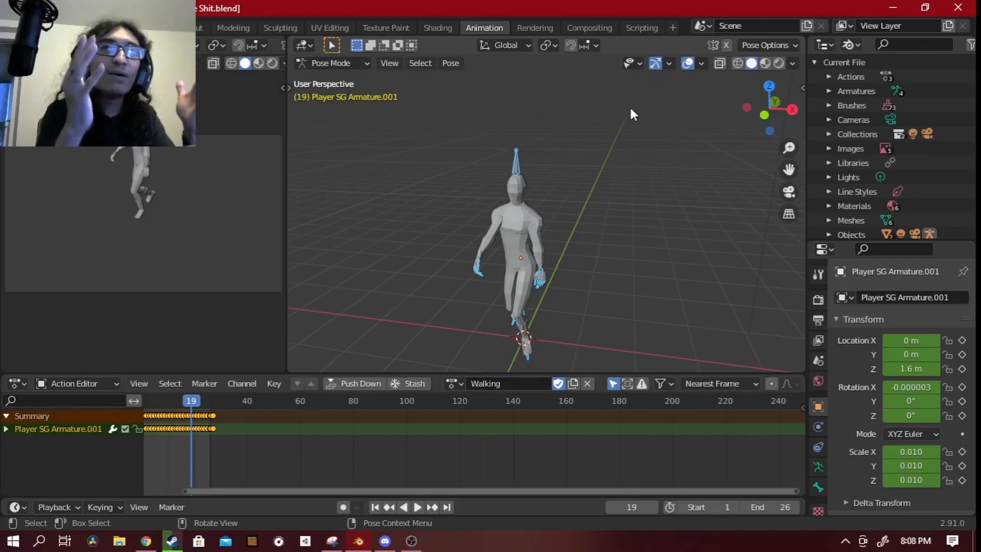
Expand the file's list of actions in the Outliner and select Idle 1.
scroll(624, 153, "up", 2)
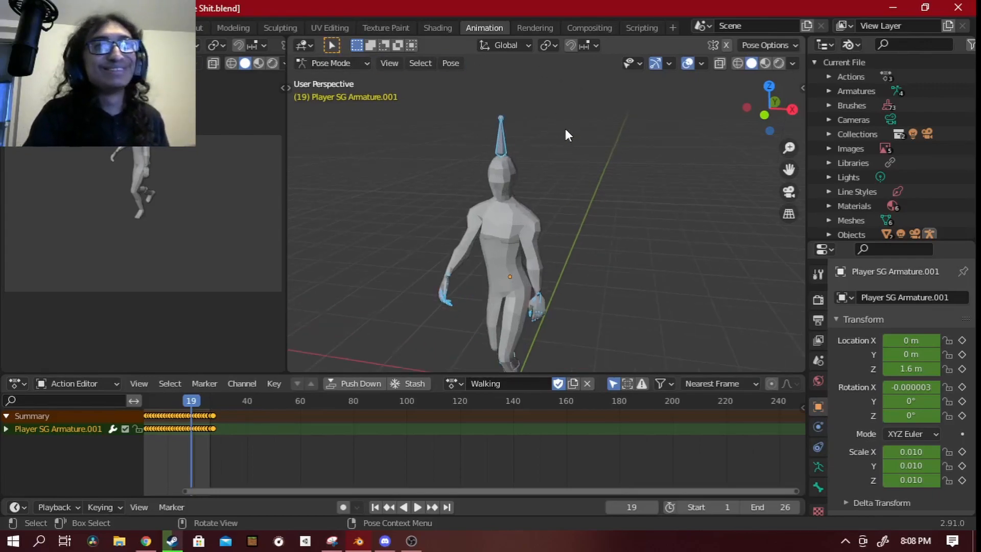
scroll(566, 136, "up", 1)
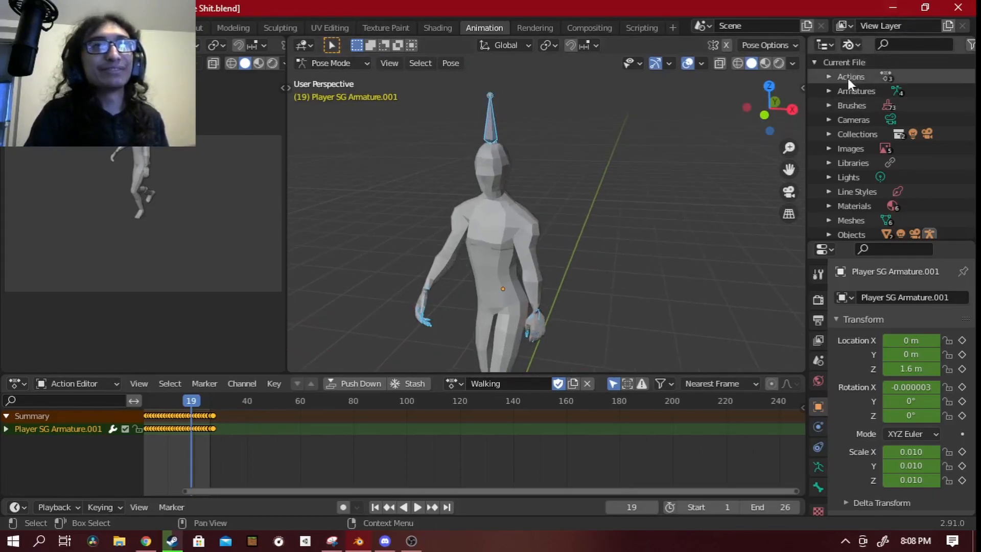
left_click(829, 77)
left_click(887, 96)
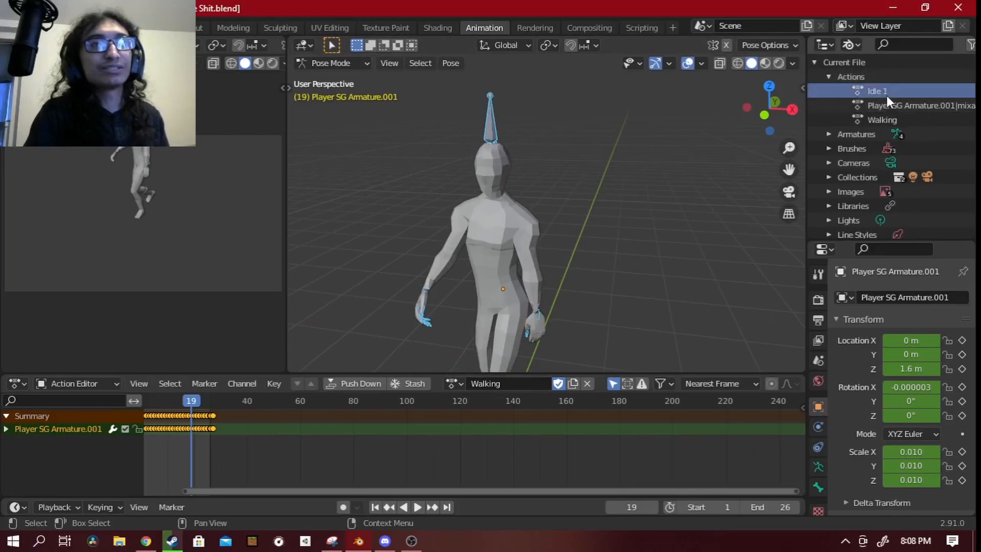
Delete the Idle 1 action and the imported Player SG Armature.001 mixamo action from the file's data.
right_click(887, 96)
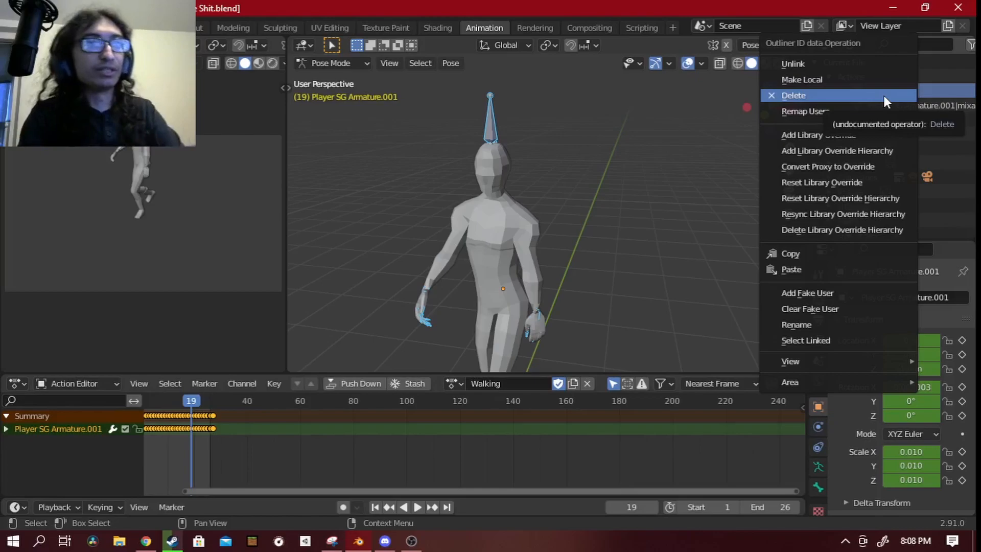
left_click(884, 96)
left_click(877, 88)
right_click(882, 102)
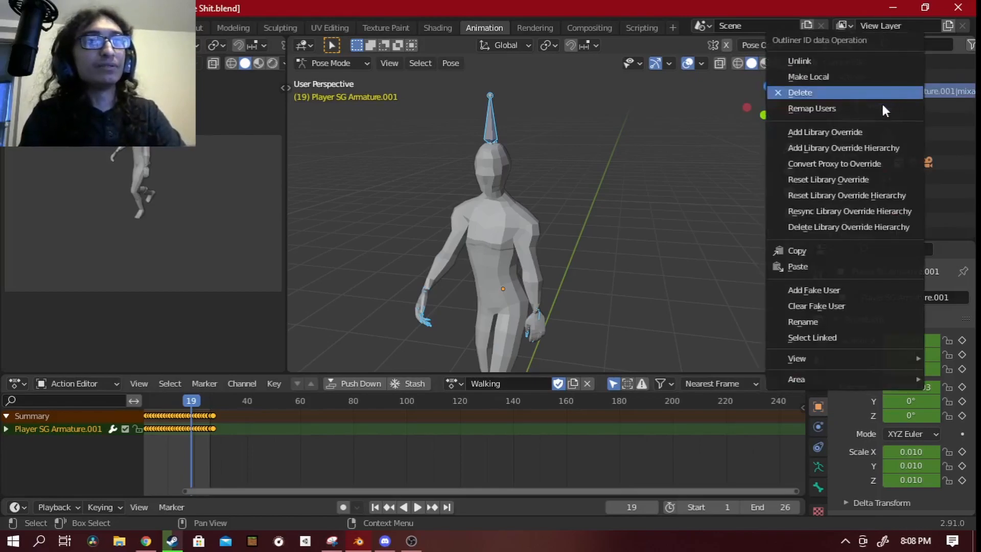
left_click(836, 92)
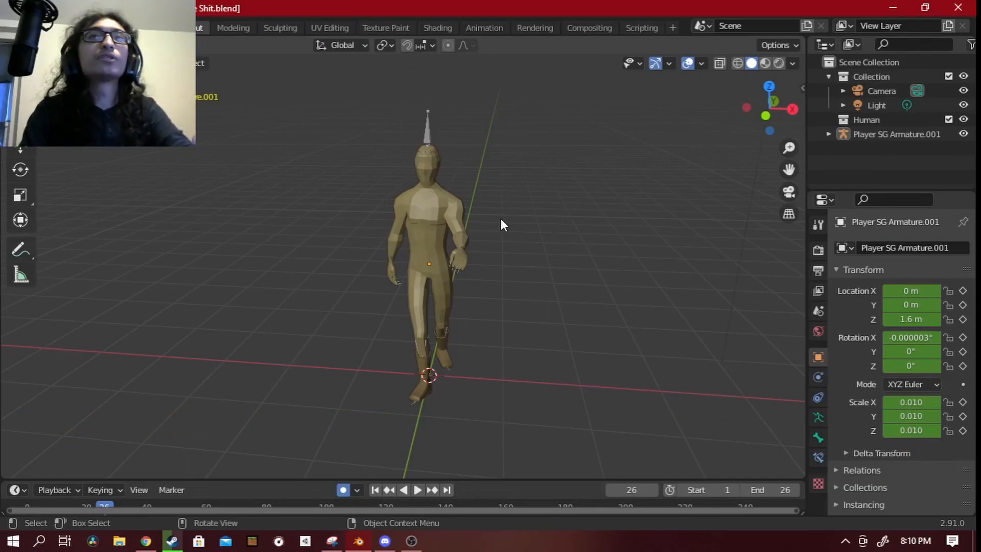
Select the Player SG Armature.001 armature, enter Pose Mode, and clear the rotation of all bones to restore the T-pose.
left_click(417, 129)
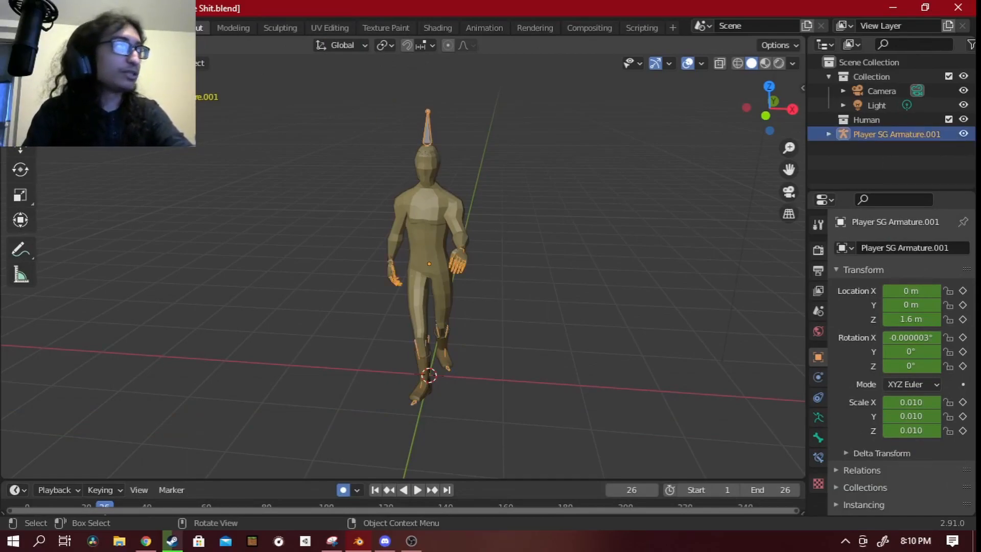
key("ctrl+Tab")
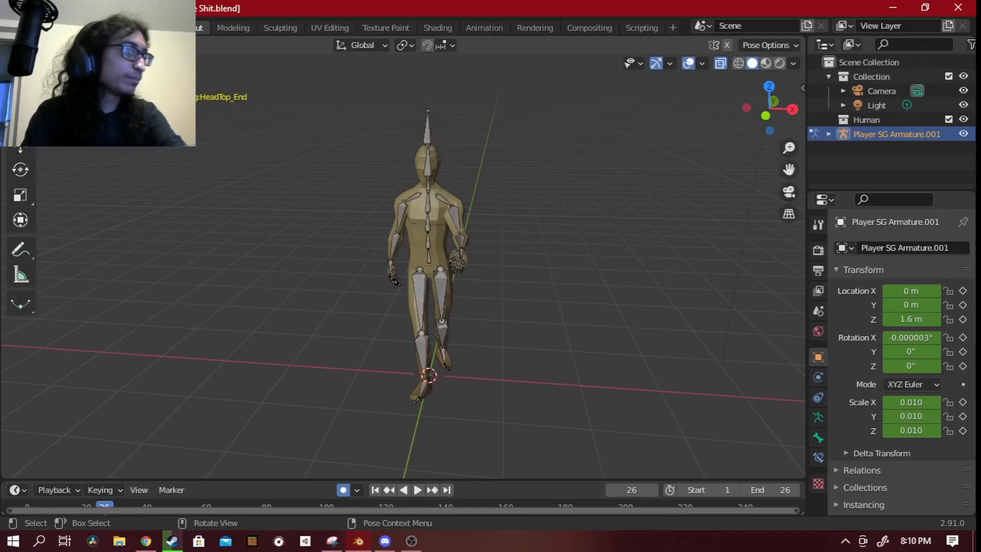
key("a")
key("alt+r")
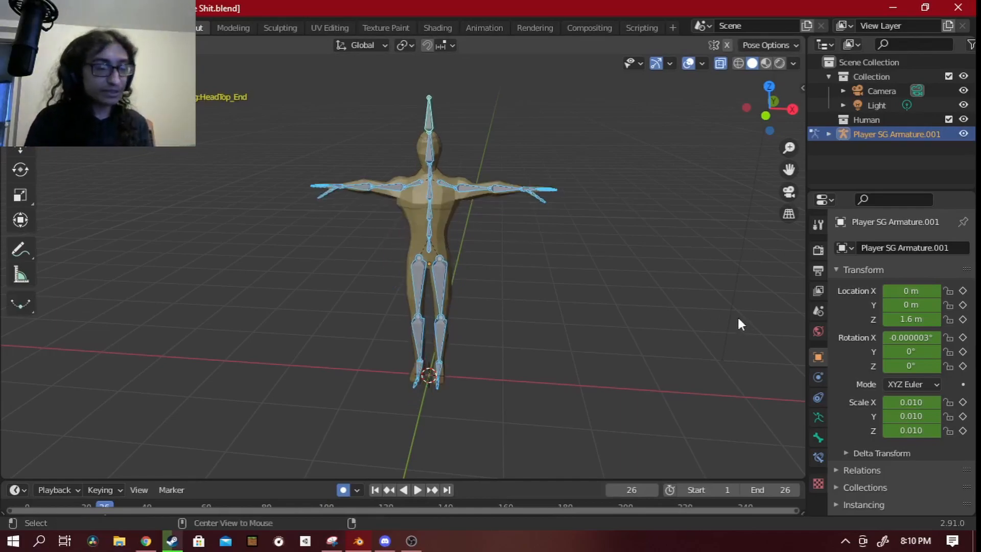
middle_click_drag(513, 227, 507, 295, "shift")
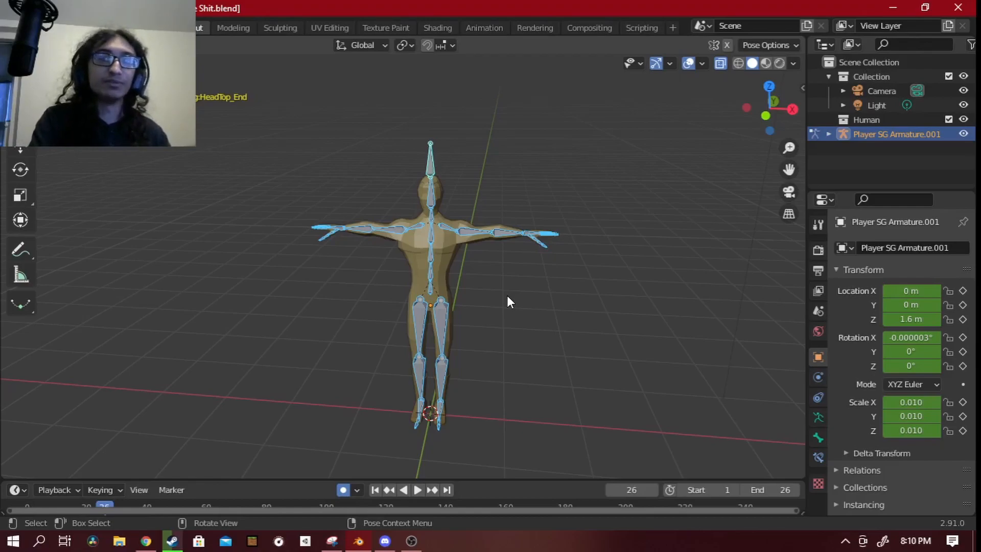
left_click(146, 541)
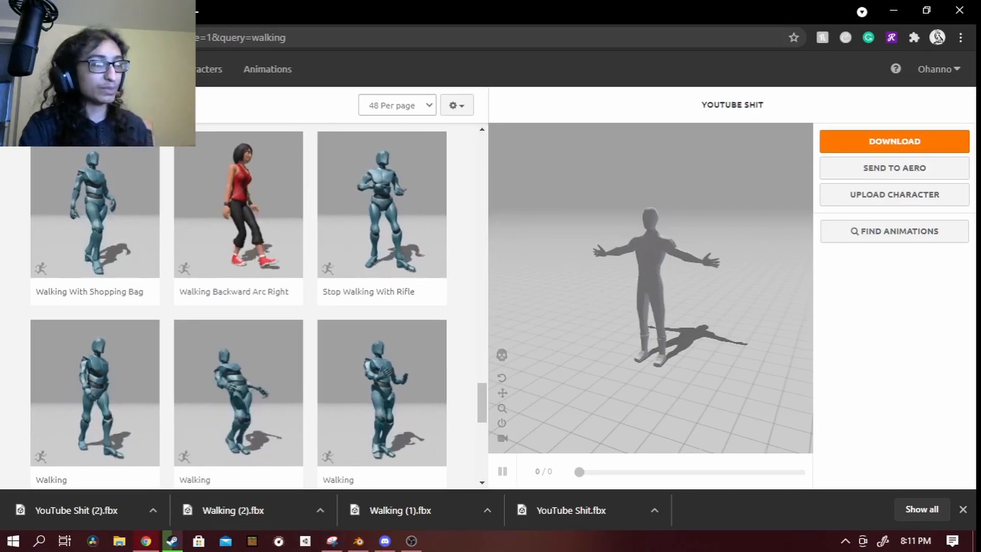
left_click(358, 541)
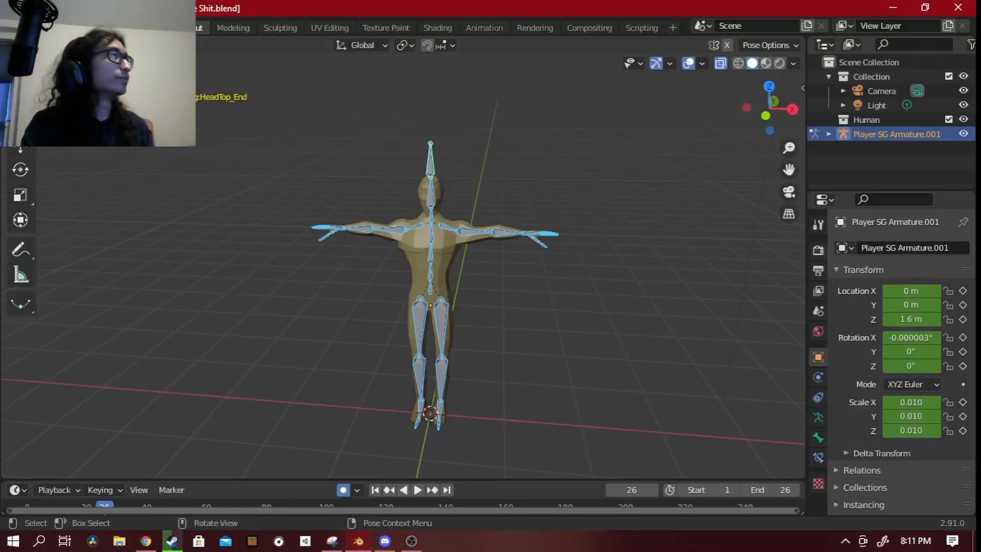
left_click(27, 27)
mouse_move(51, 241)
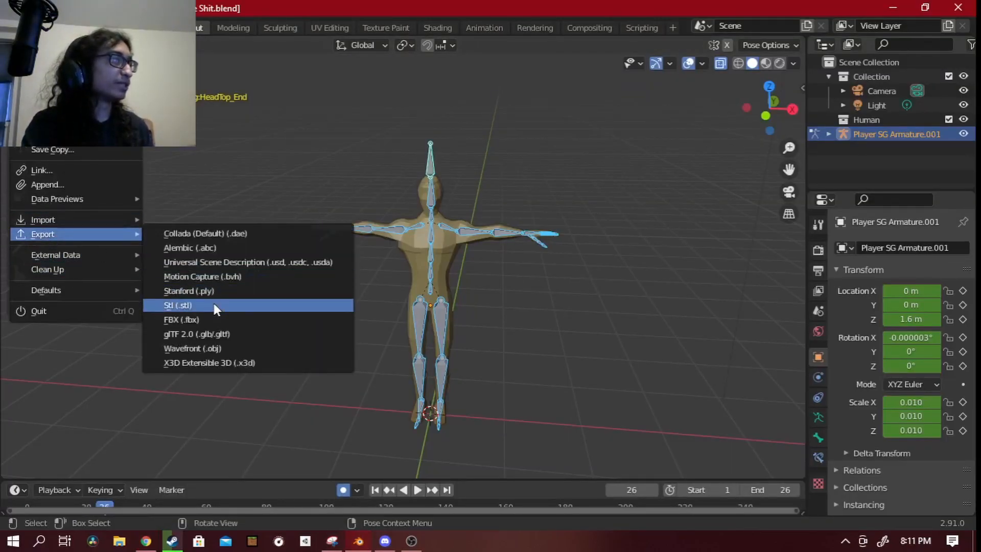
left_click(188, 321)
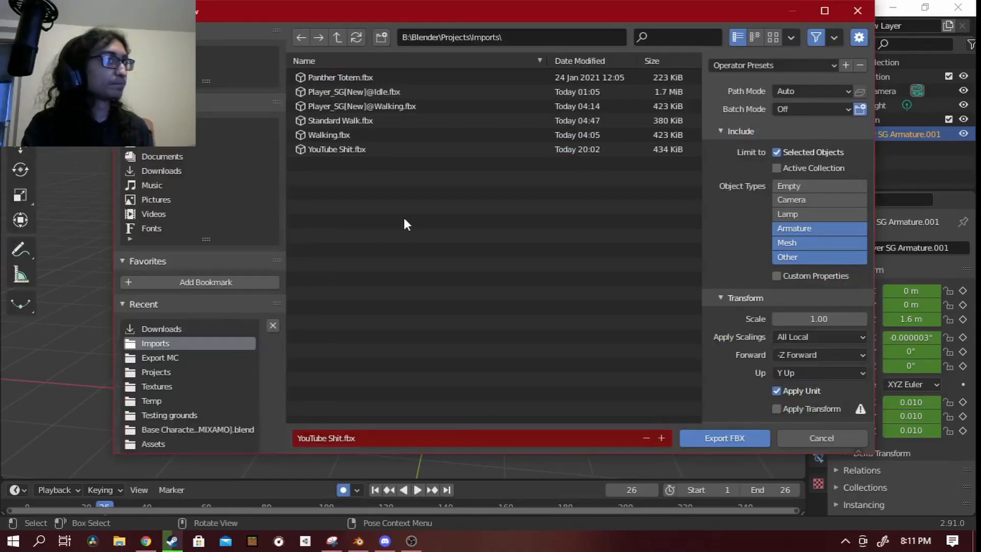
left_click(816, 437)
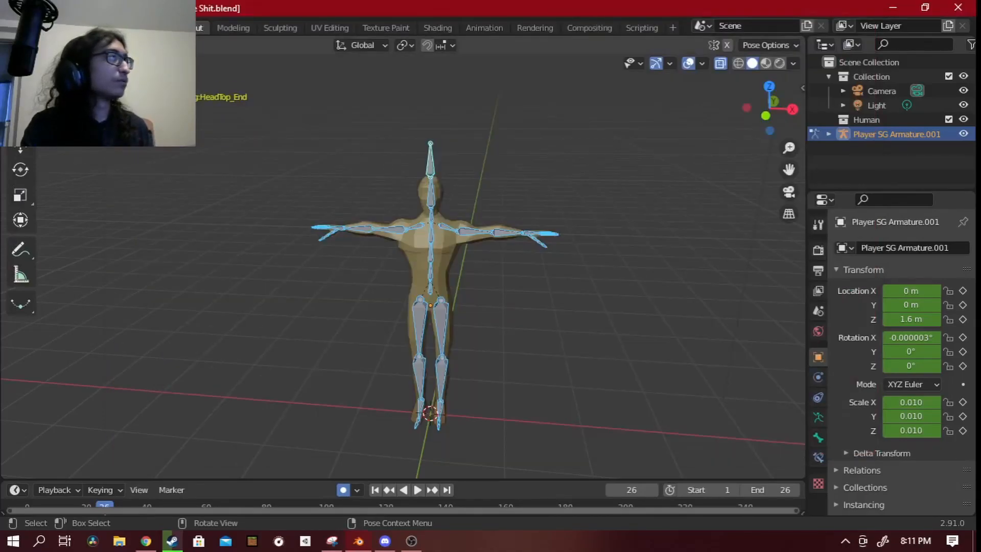
In Object Mode, select the armature and its mesh and export only the selected objects as FBX, overwriting YouTube Shit.fbx.
key("ctrl+Tab")
left_click_drag(340, 126, 579, 461)
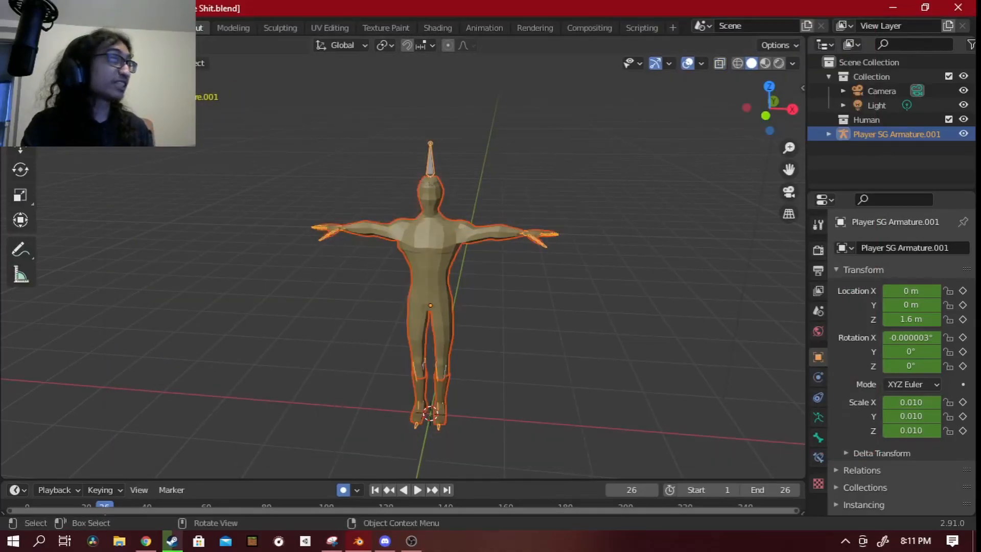
left_click(23, 27)
mouse_move(58, 228)
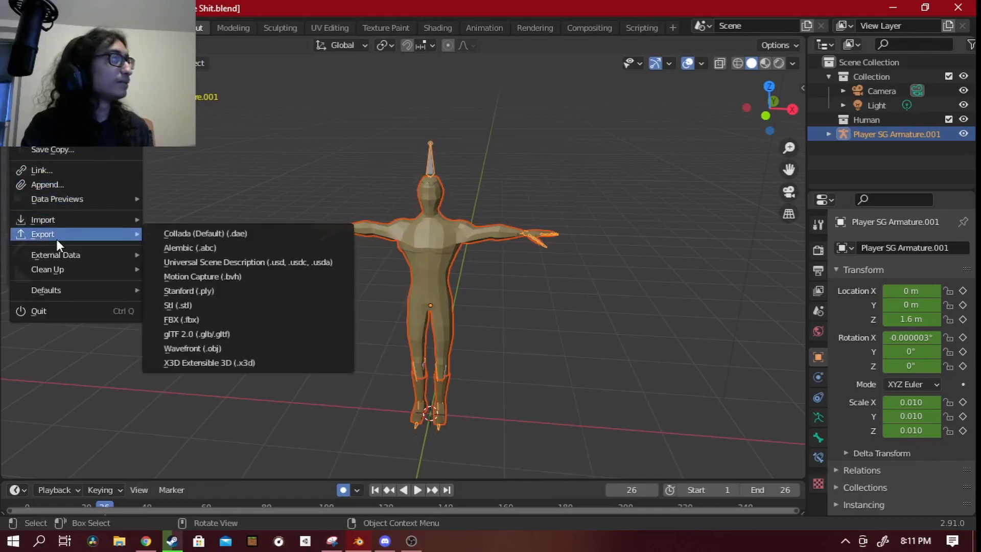
left_click(240, 318)
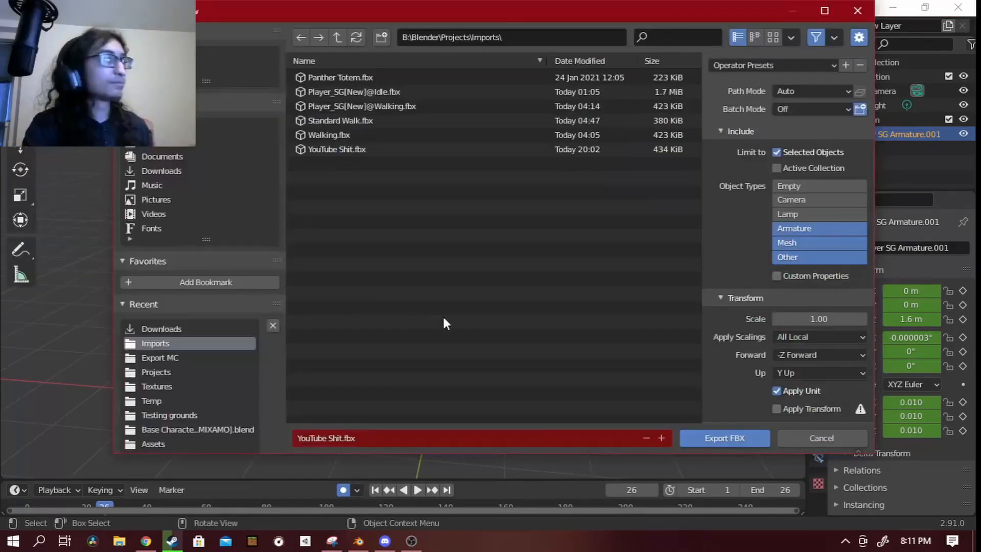
left_click(412, 149)
scroll(816, 378, "down", 2)
left_click(720, 394)
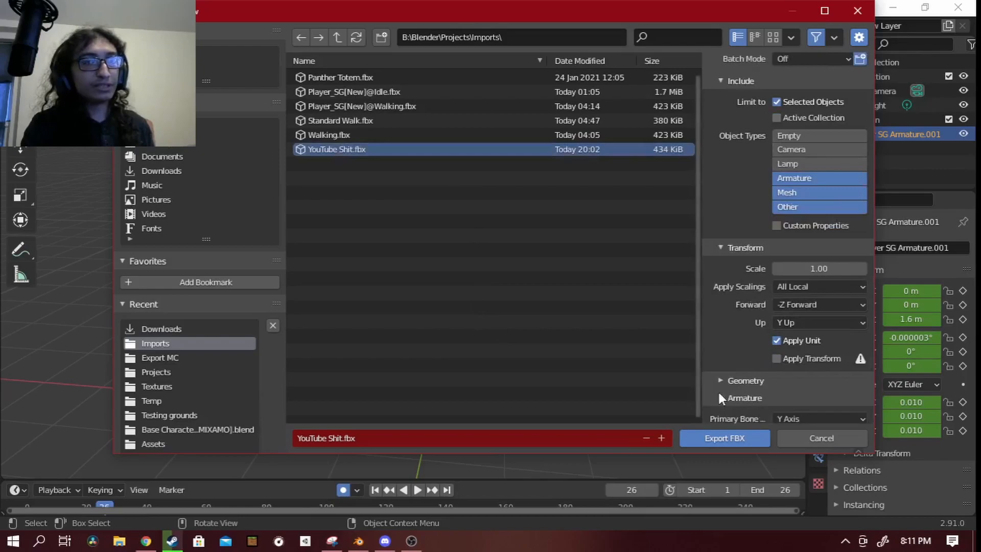
scroll(726, 399, "down", 4)
left_click(725, 440)
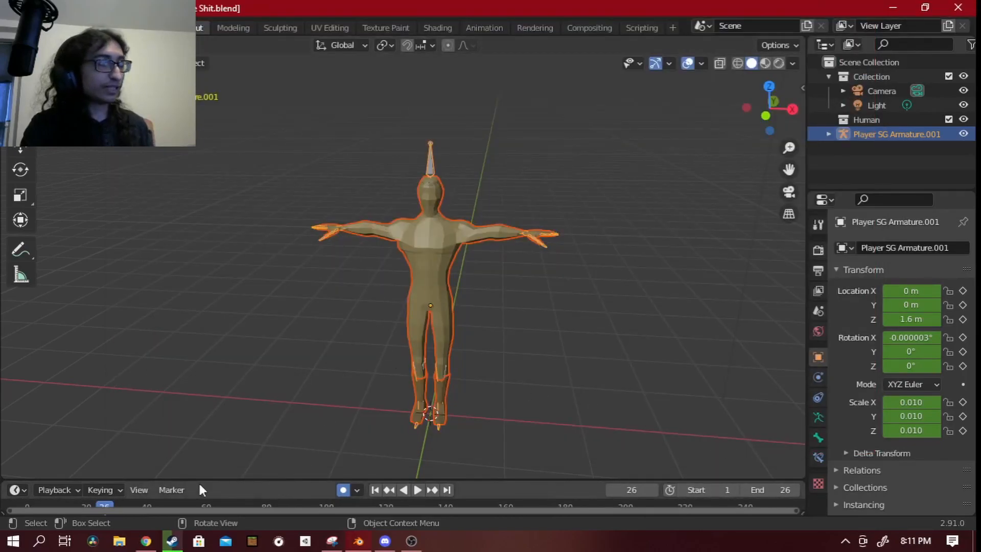
Switch to Mixamo in the browser, upload YouTube Shit.fbx from the Imports folder as a new character, and confirm the Auto-Rigger review.
mouse_move(146, 541)
left_click(169, 477)
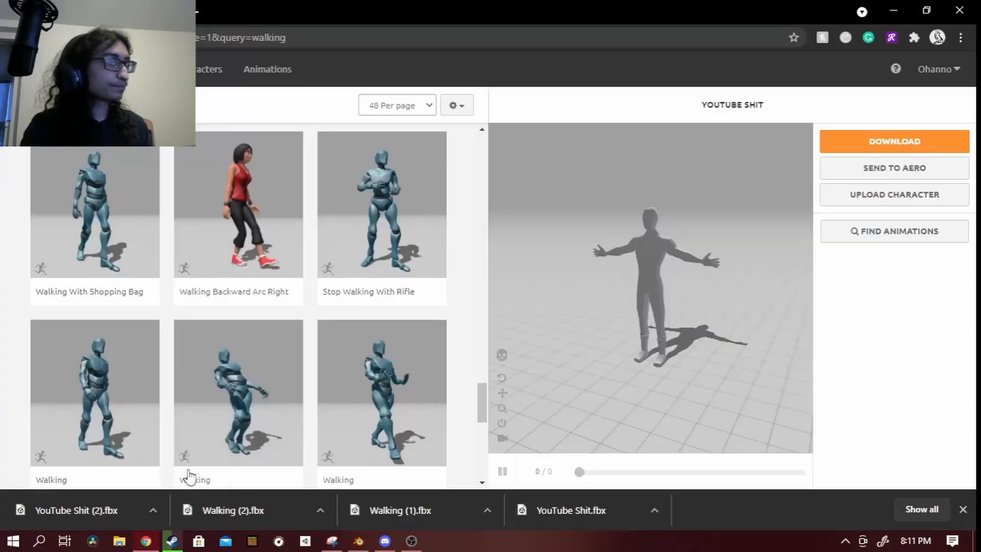
left_click(850, 195)
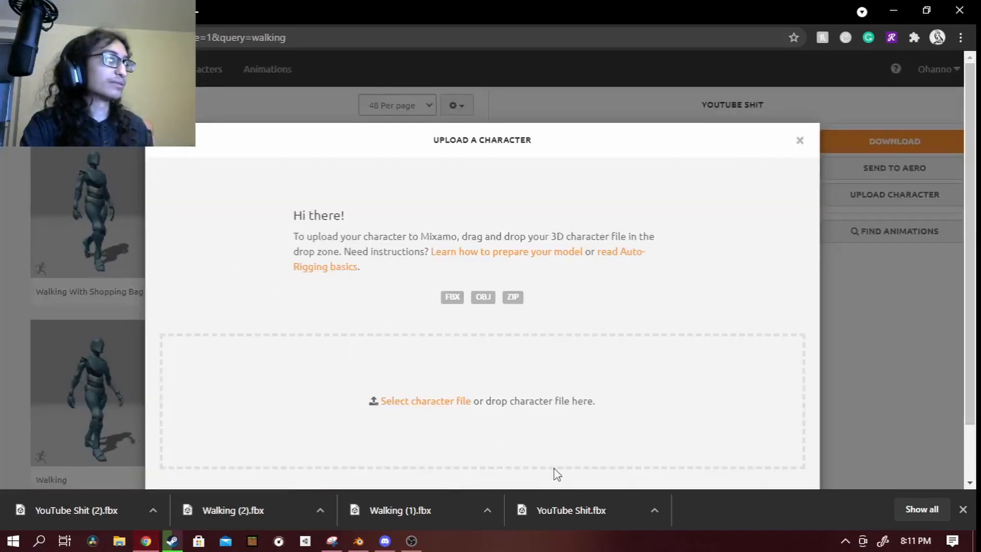
left_click(417, 401)
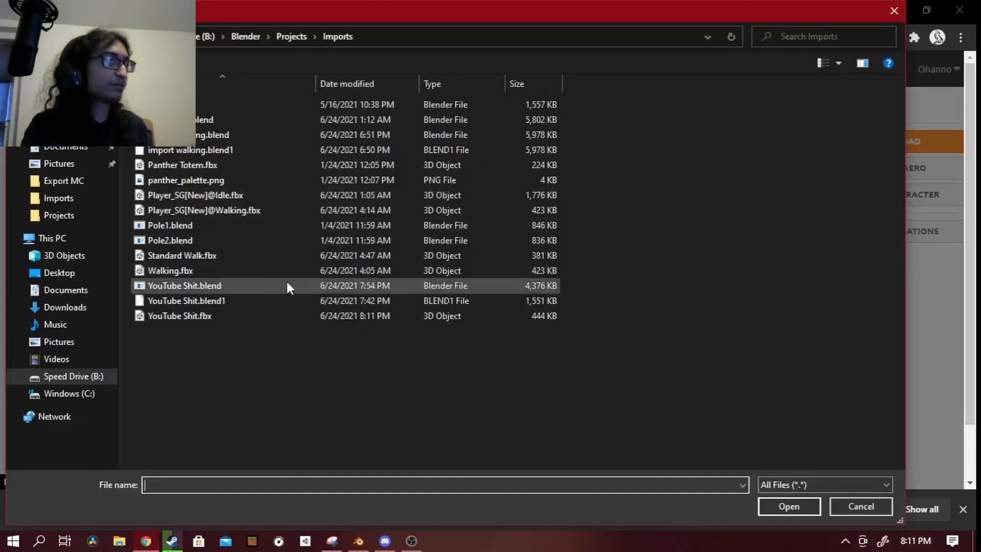
left_click(193, 317)
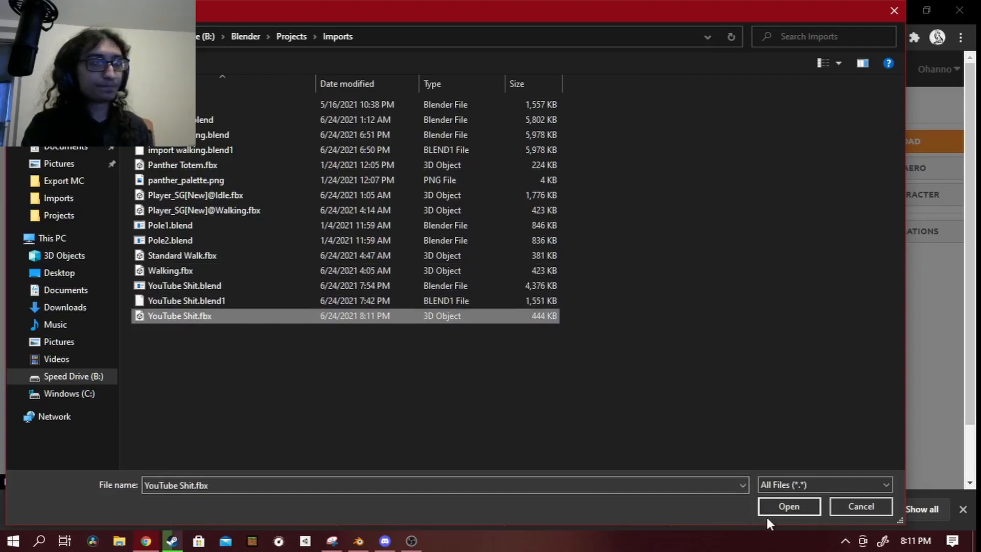
left_click(782, 508)
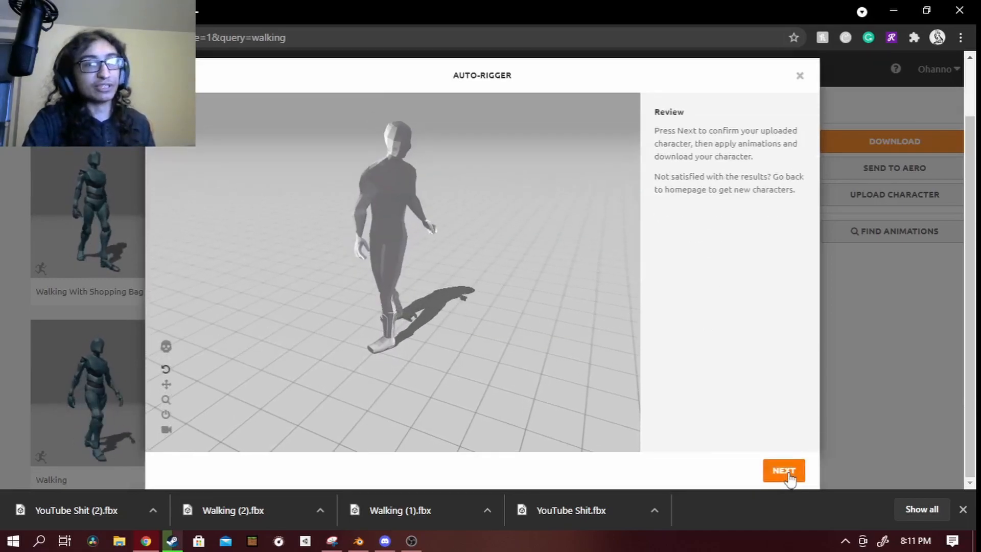
left_click(787, 472)
left_click(785, 471)
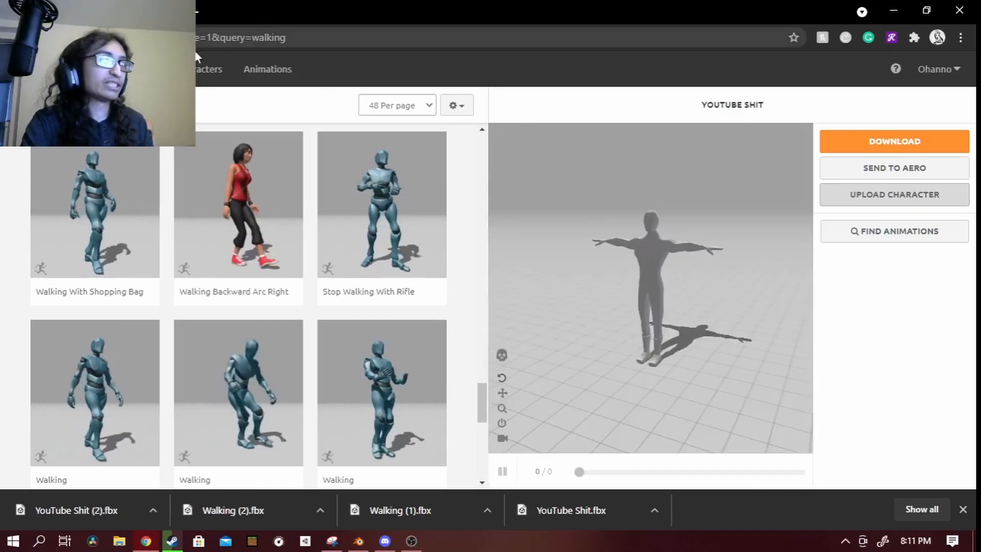
Search the Mixamo animations for crouch, and replace that search with idle.
left_click(79, 105)
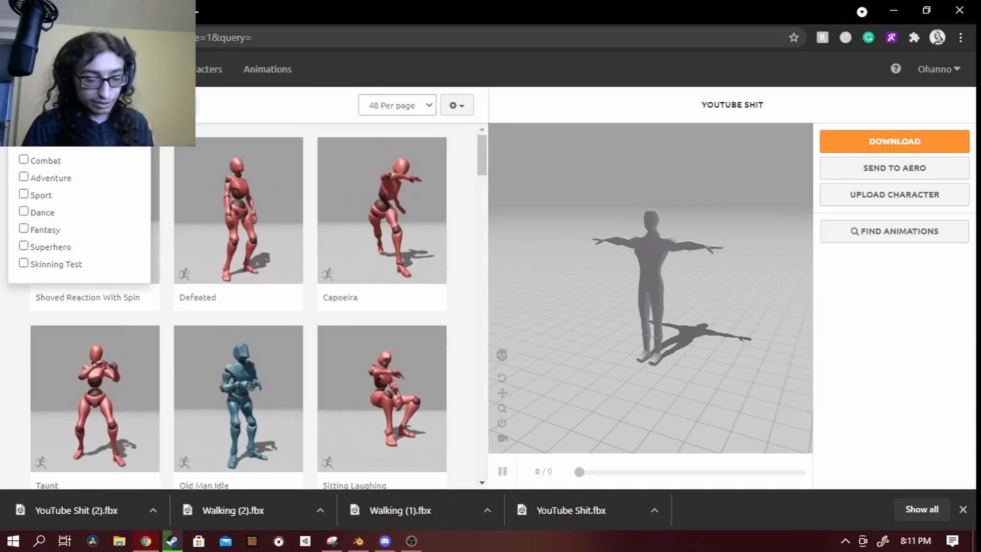
key("Return")
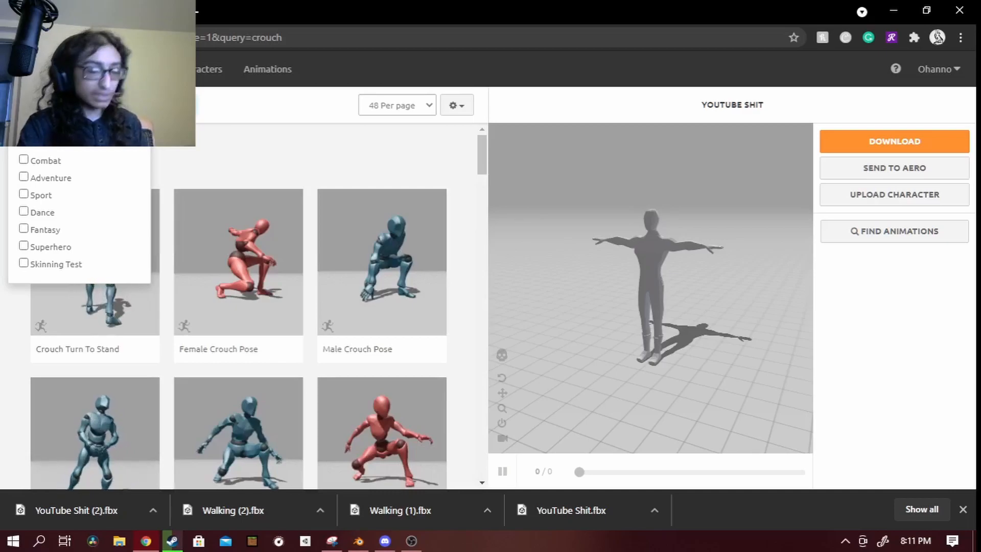
key("Return")
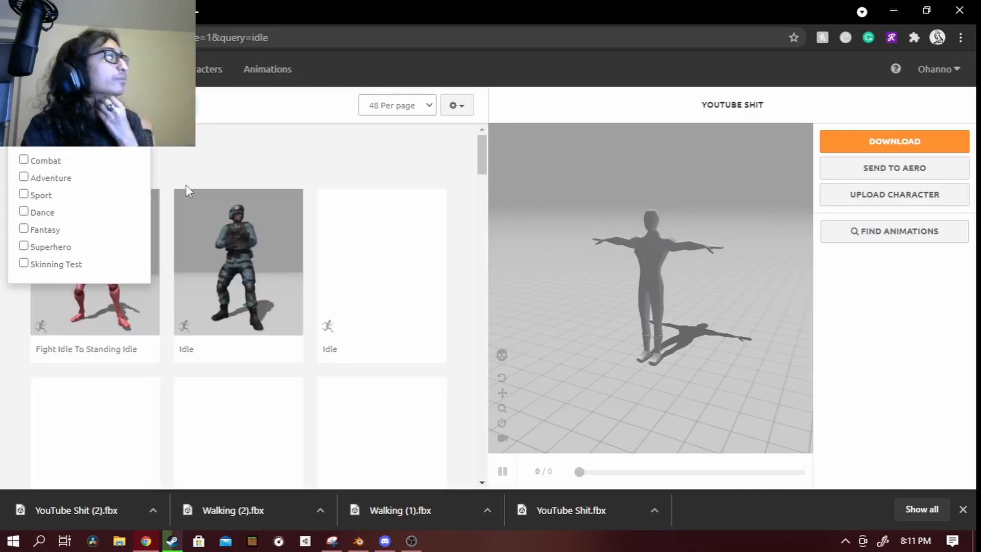
Apply a blue-figure standing Idle animation with arms held away from the body, and try its Mirror option before leaving it off.
scroll(464, 362, "down", 15)
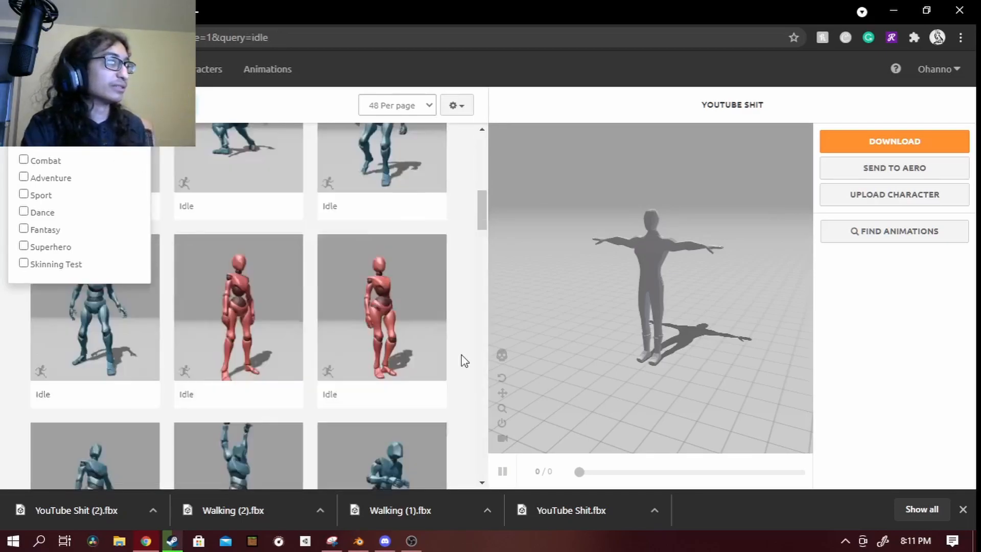
scroll(453, 362, "down", 4)
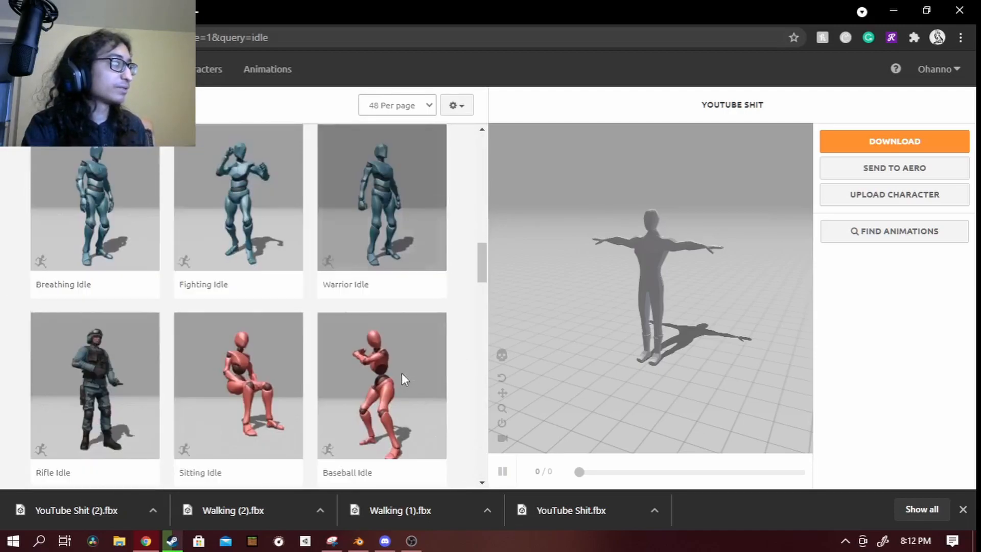
scroll(347, 256, "down", 8)
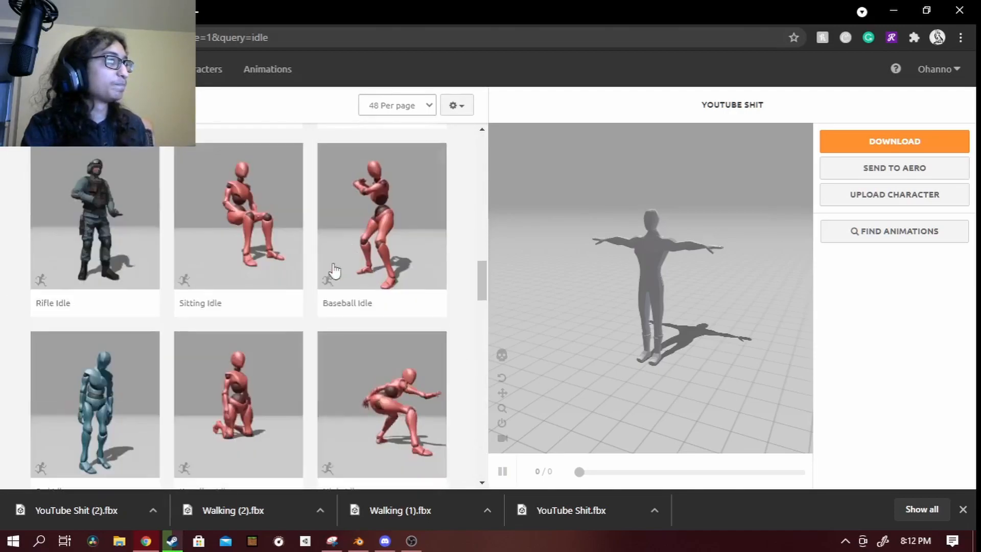
scroll(221, 322, "down", 10)
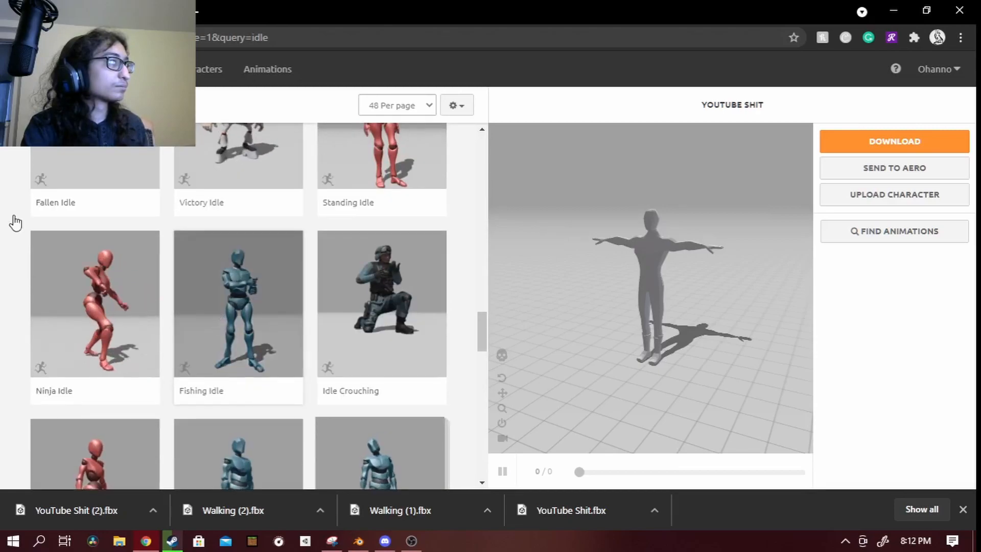
scroll(254, 351, "down", 2)
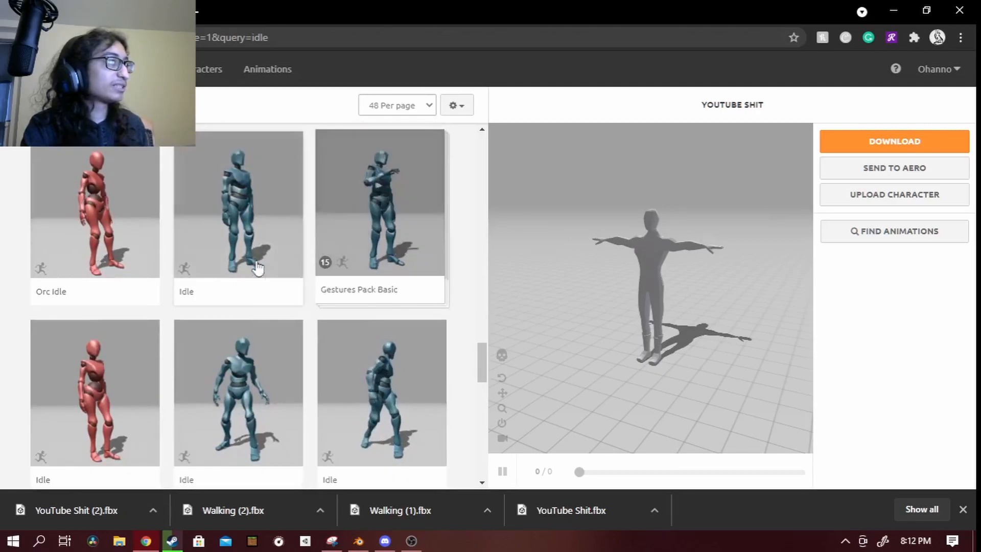
scroll(240, 307, "down", 5)
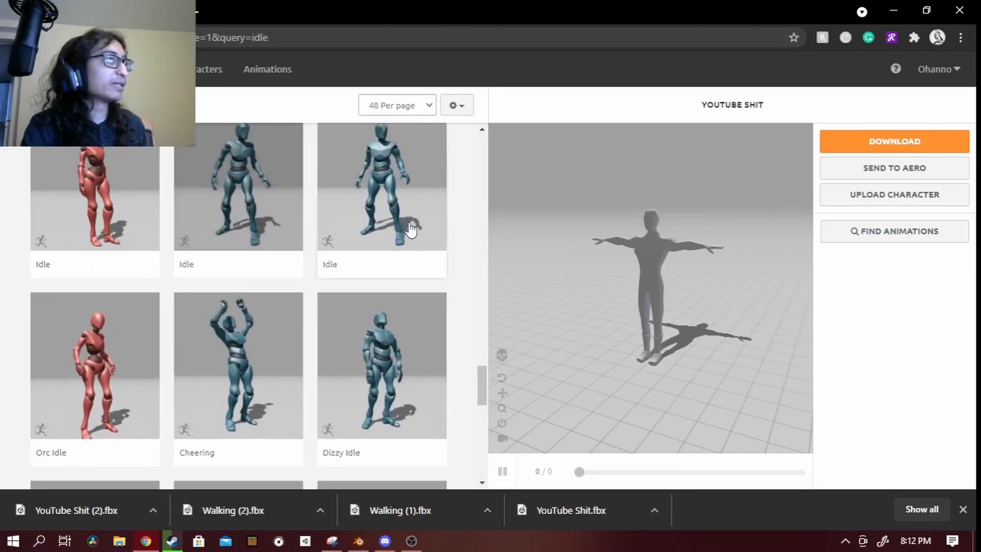
scroll(410, 261, "up", 2)
left_click(409, 266)
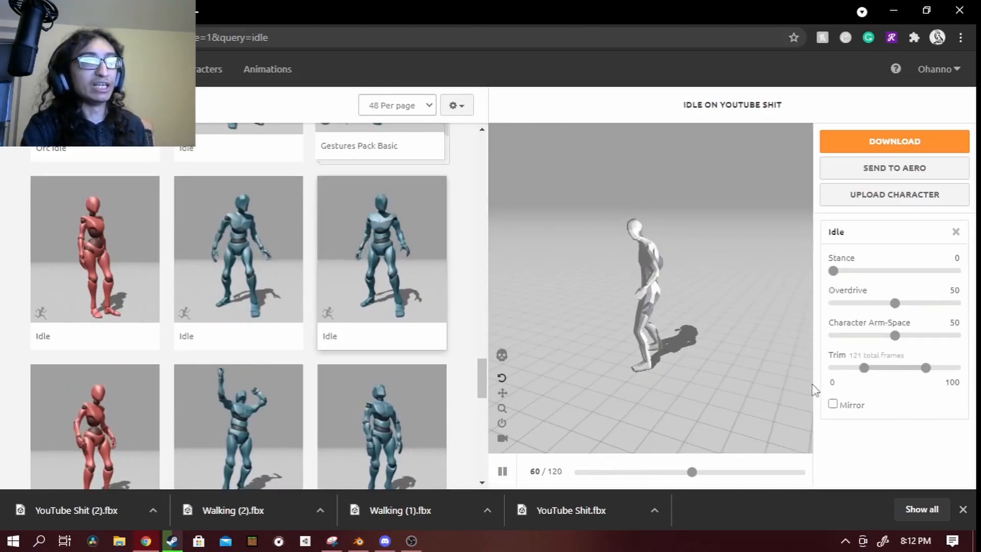
left_click(833, 404)
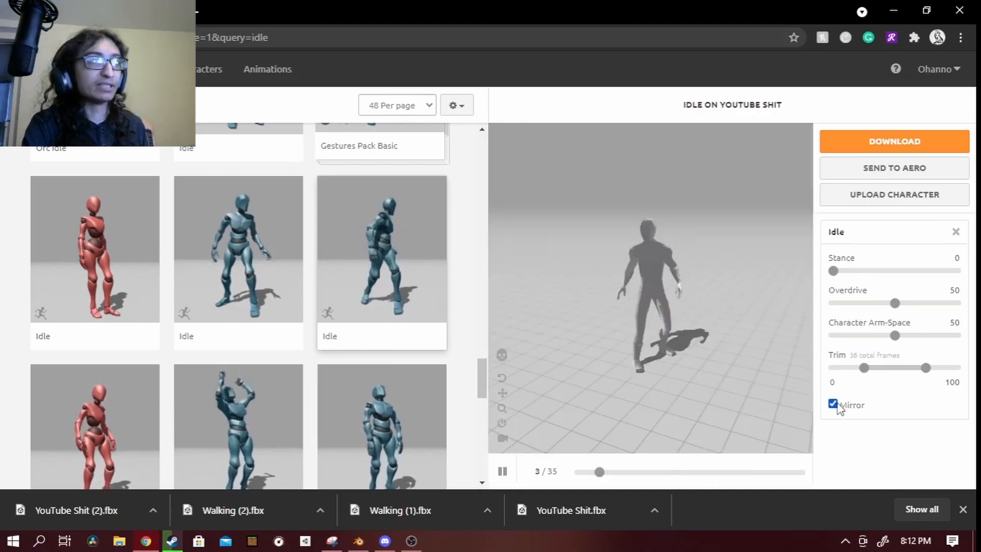
left_click(833, 404)
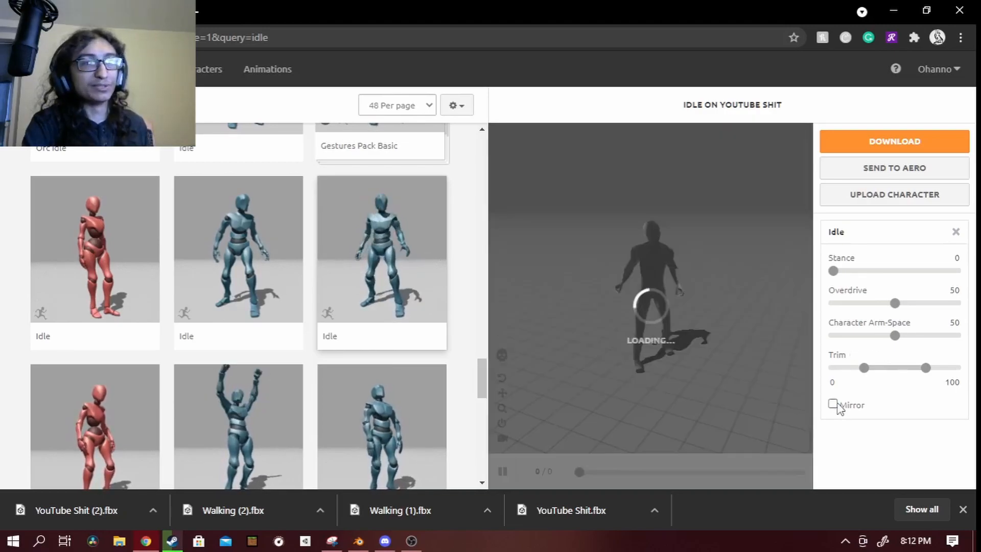
Download the Idle animation as FBX Binary without skin, at 30 frames per second and with no keyframe reduction.
left_click(871, 143)
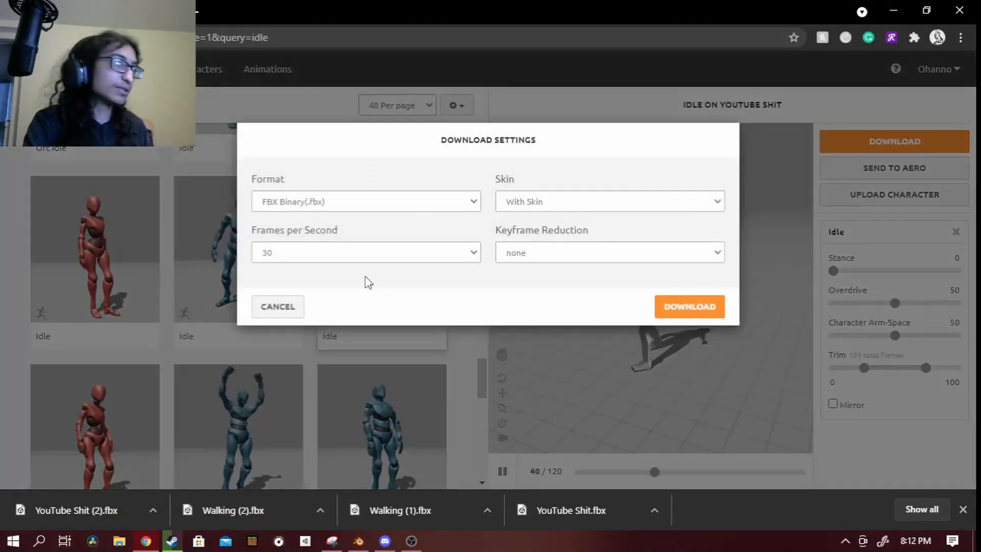
left_click(612, 203)
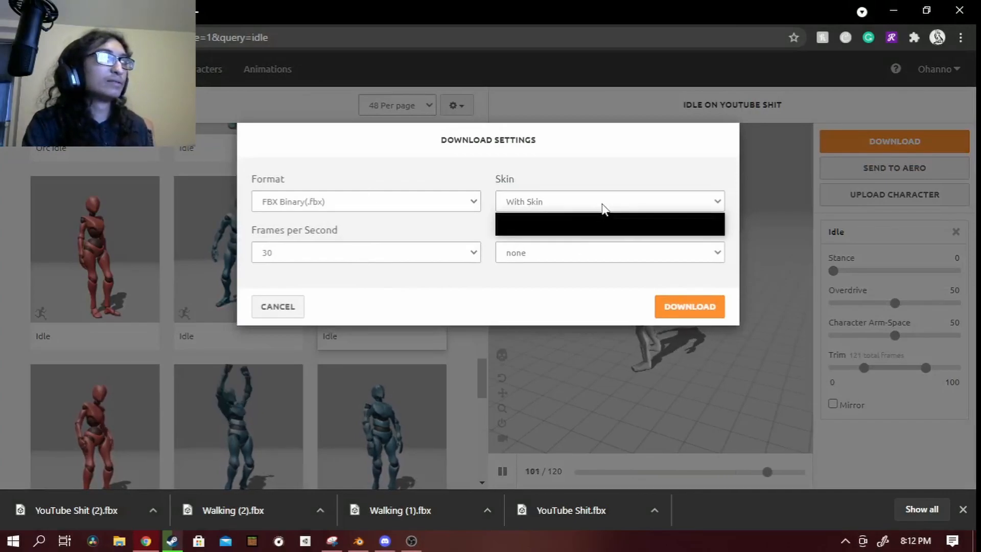
left_click(540, 229)
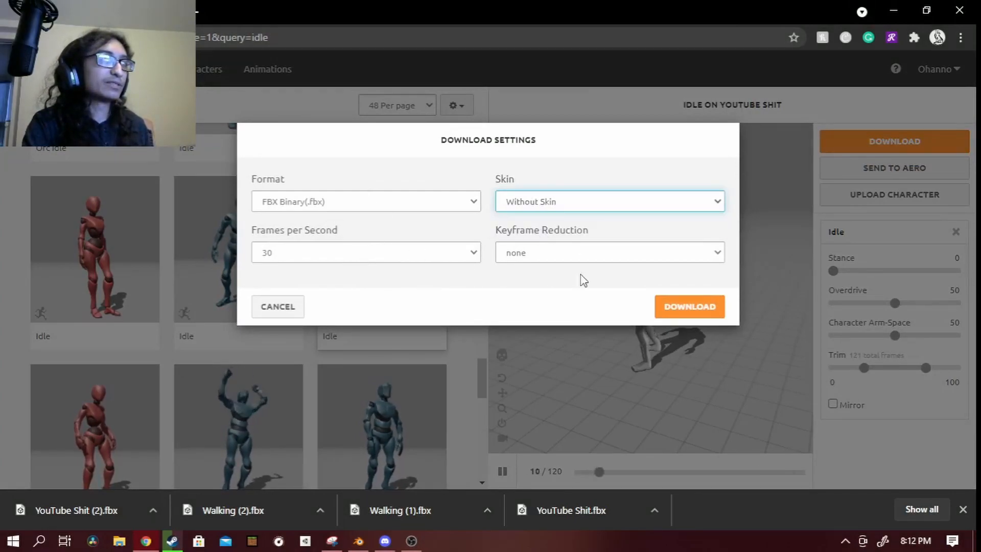
left_click(693, 306)
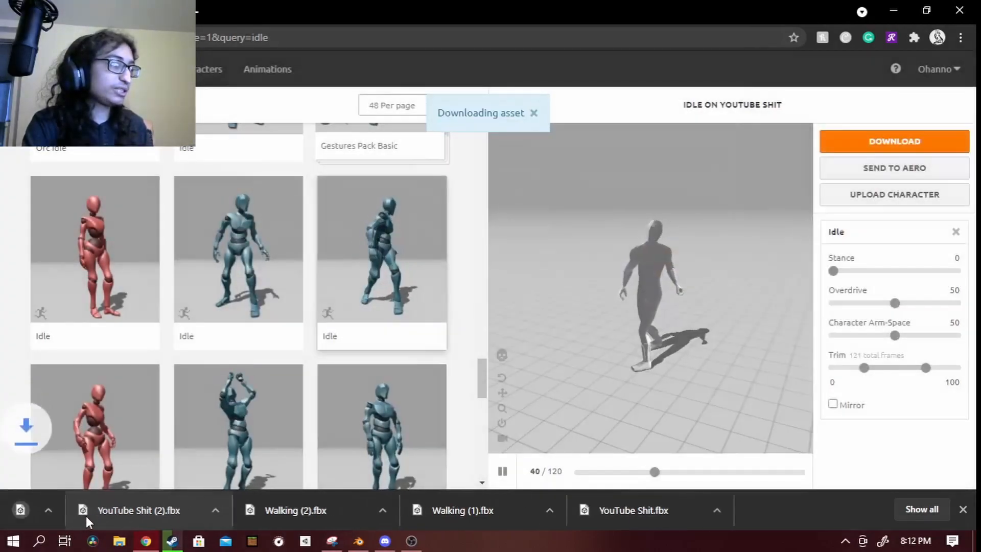
Locate the downloaded Idle.fbx in its folder, closing the 3D viewer opened for it and the folder window.
left_click(103, 511)
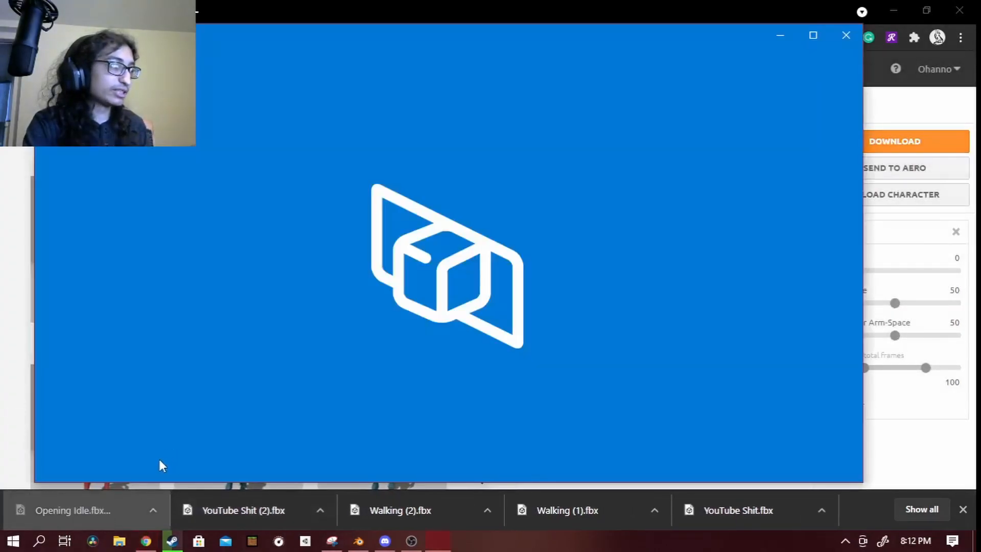
left_click(846, 34)
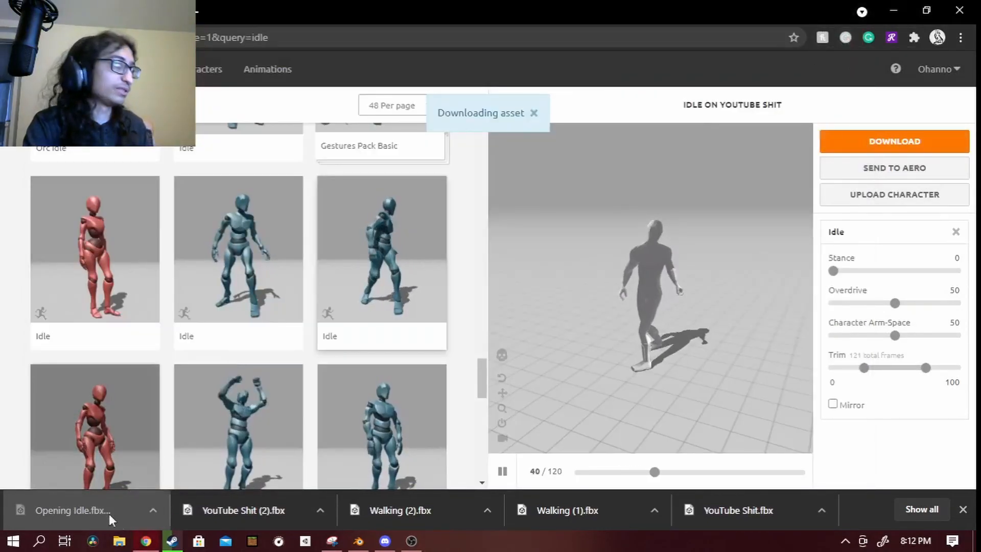
left_click(153, 510)
left_click(194, 462)
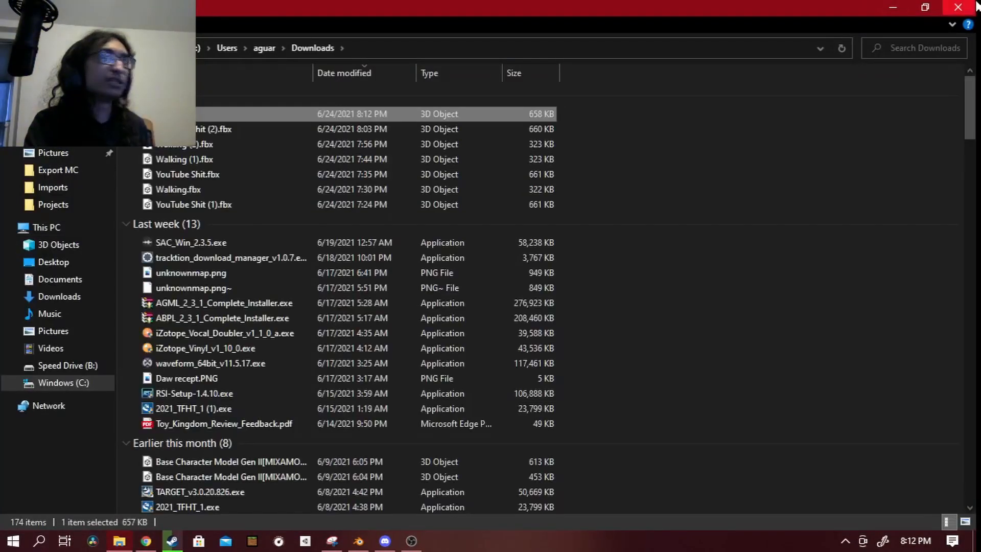
left_click(977, 6)
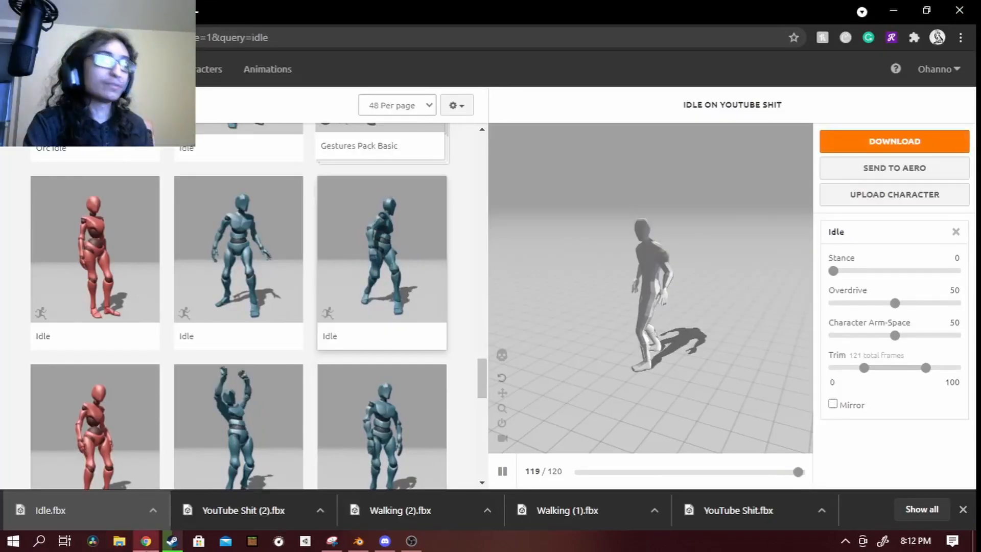
Switch to Blender and import Idle.fbx from the Downloads folder as FBX.
left_click(358, 541)
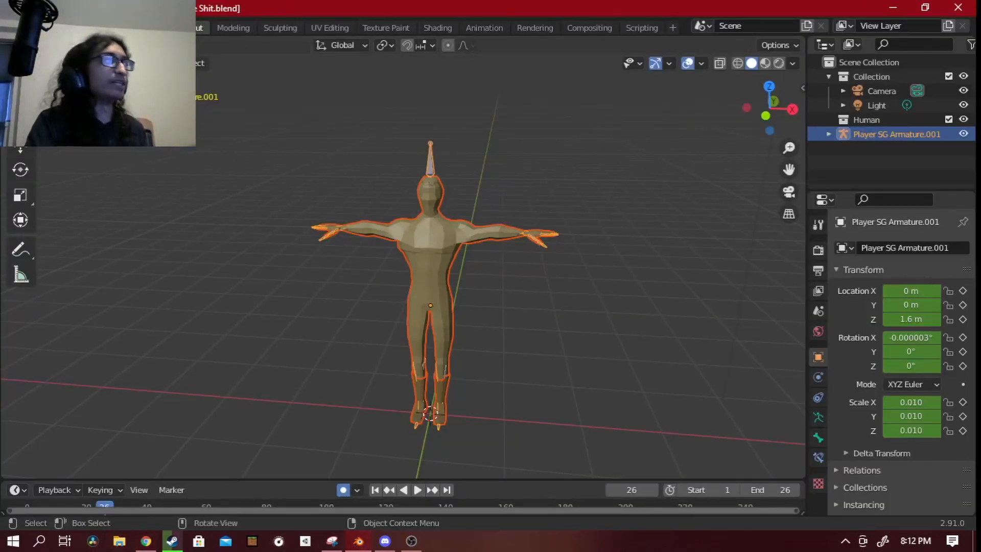
left_click(30, 27)
mouse_move(77, 70)
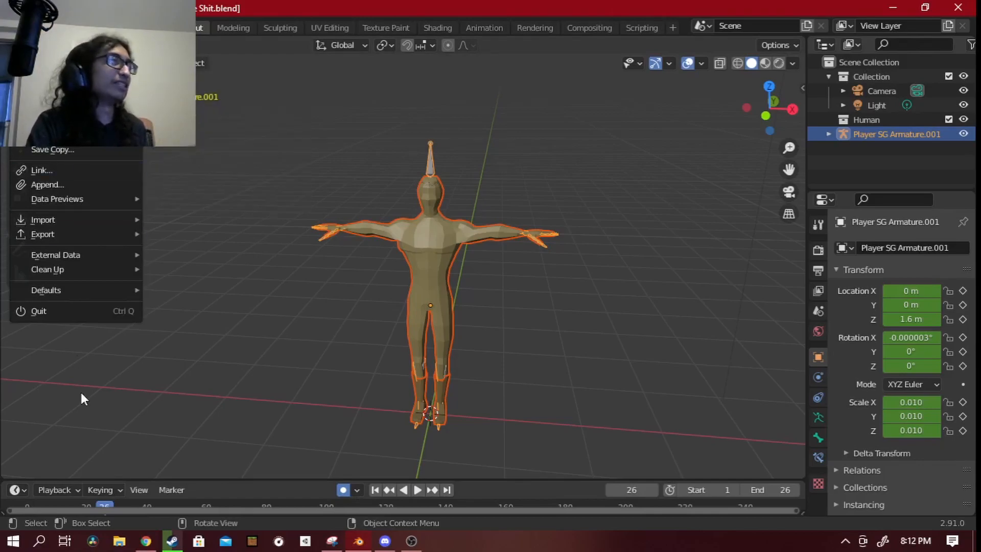
mouse_move(51, 220)
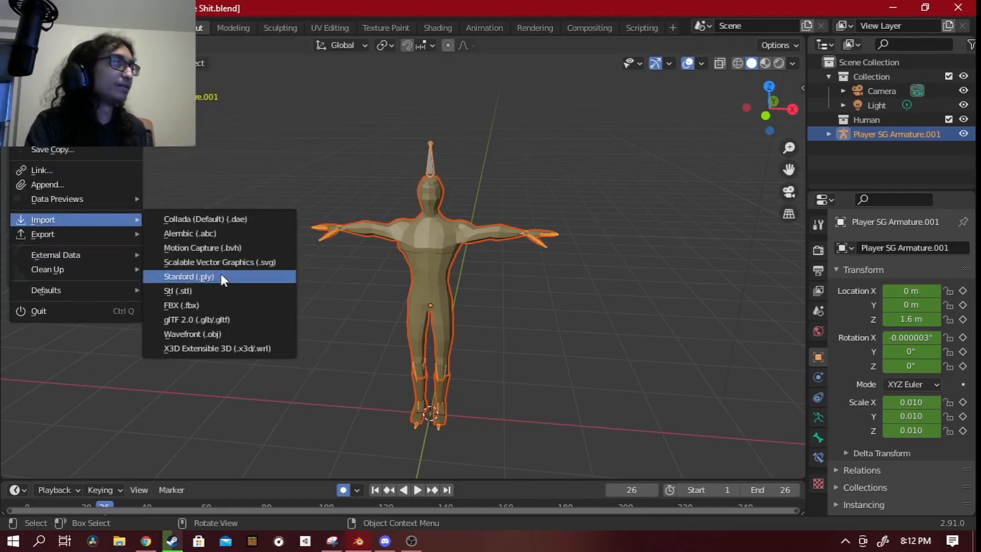
left_click(227, 307)
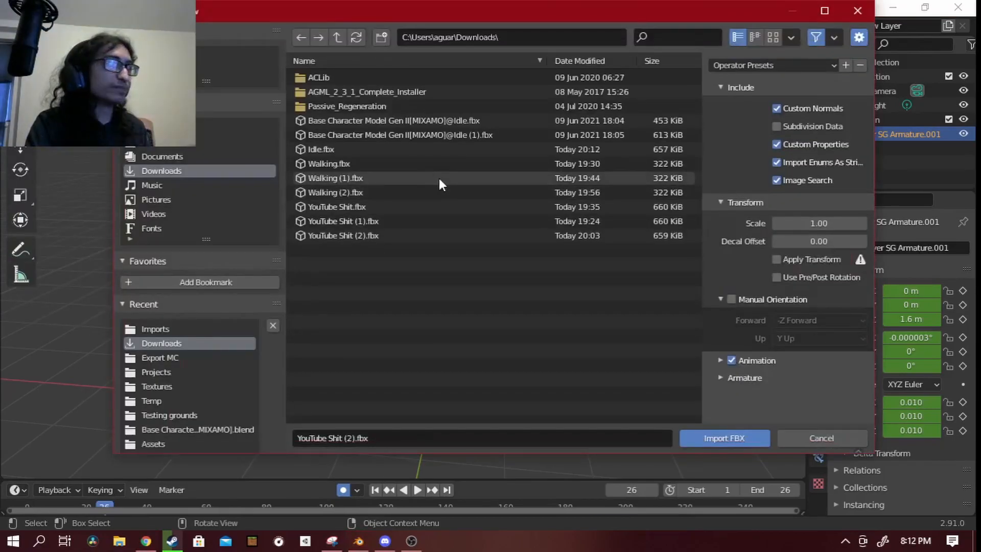
left_click(346, 149)
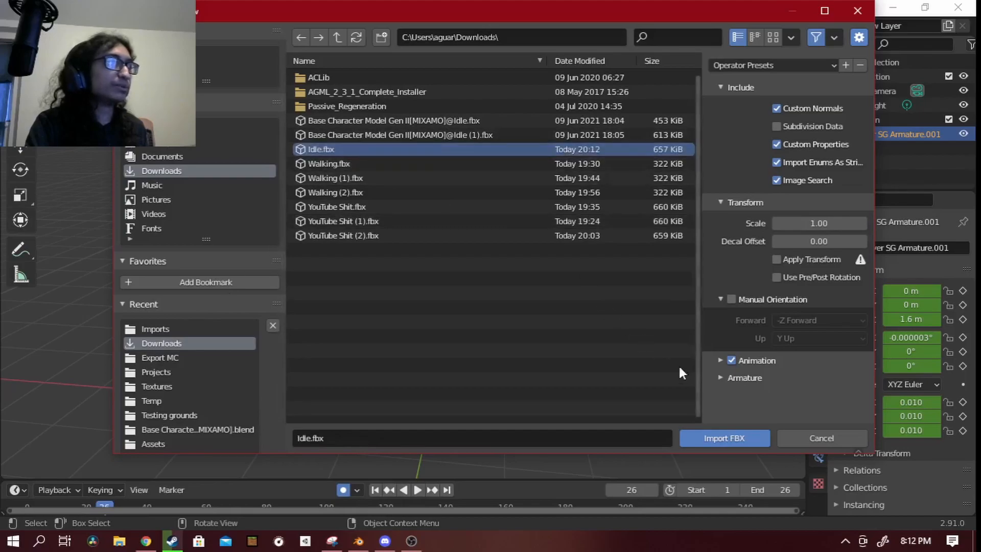
left_click(722, 443)
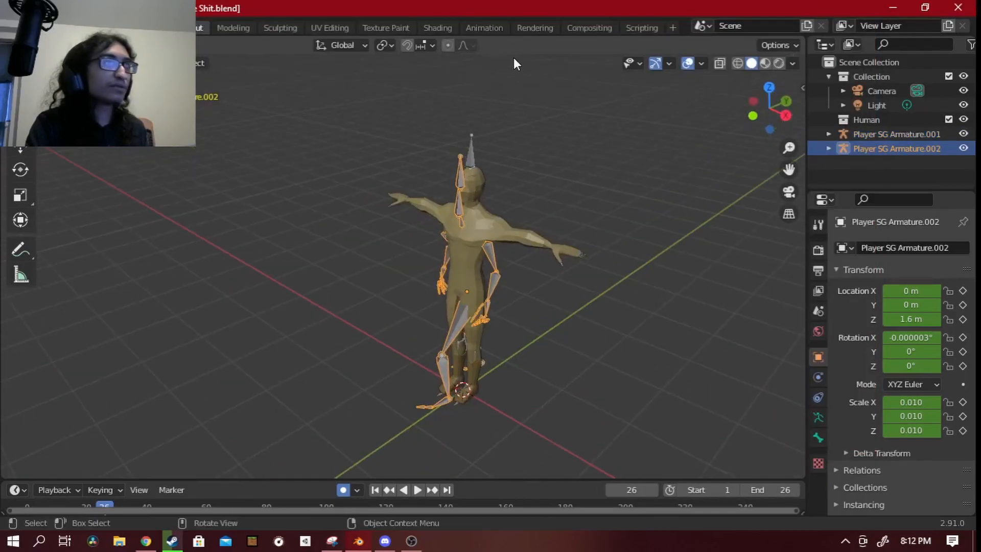
In the Animation workspace, rename the imported armature's action to Idle Look-Around.
left_click(483, 30)
scroll(544, 201, "up", 2)
middle_click_drag(544, 201, 486, 220)
left_click(493, 385)
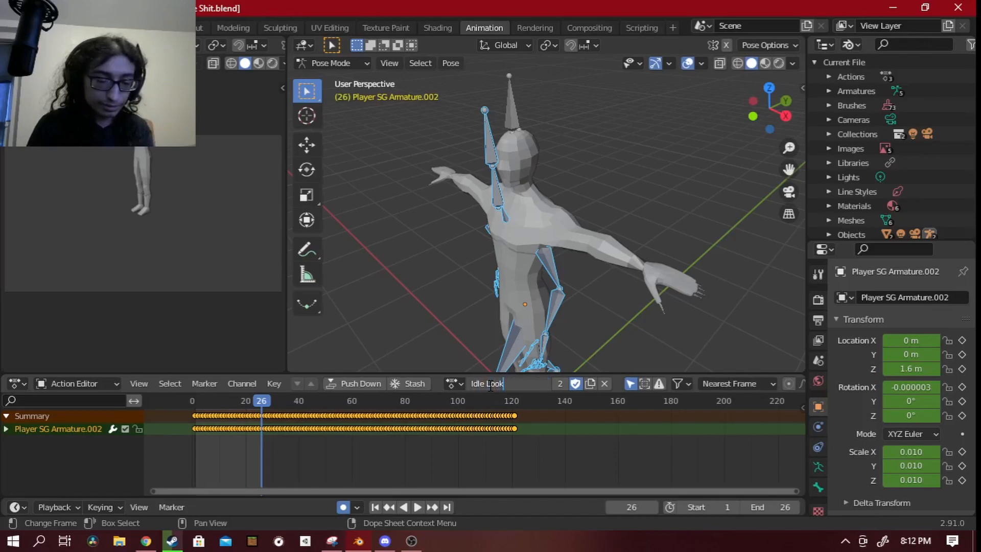
key("Return")
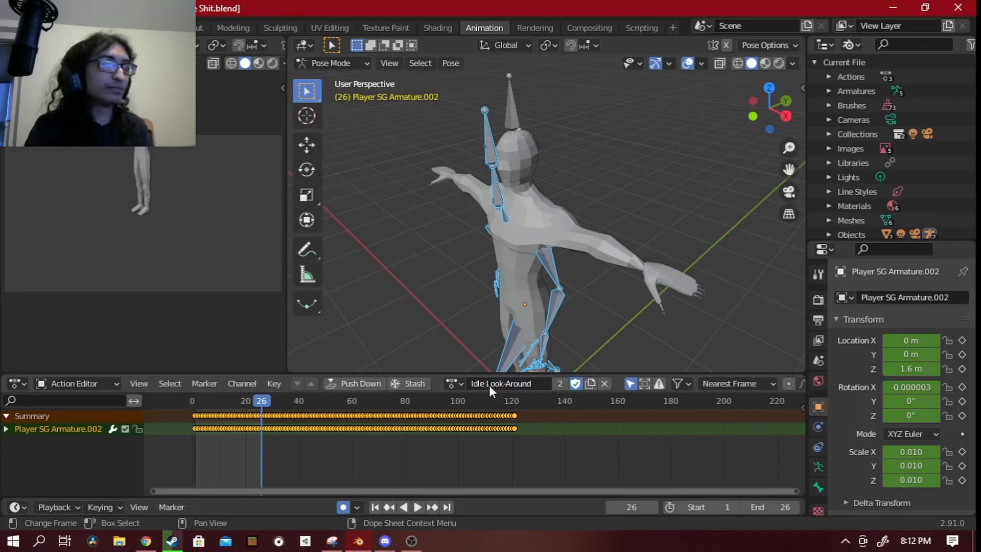
In Object Mode, assign the Idle Look-Around action to the character's original armature and play it with the end frame set to 121.
middle_click_drag(506, 225, 503, 145)
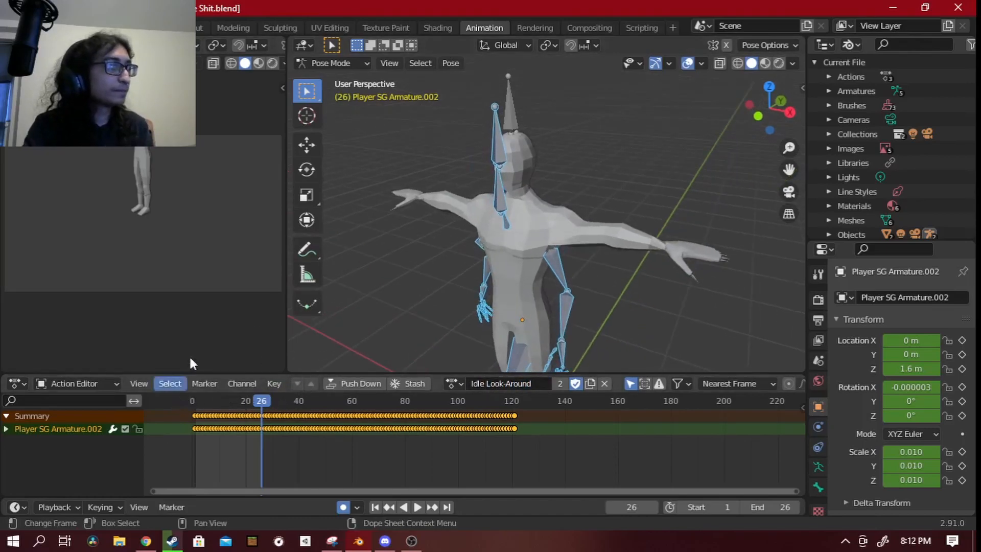
left_click(365, 84)
left_click(528, 237)
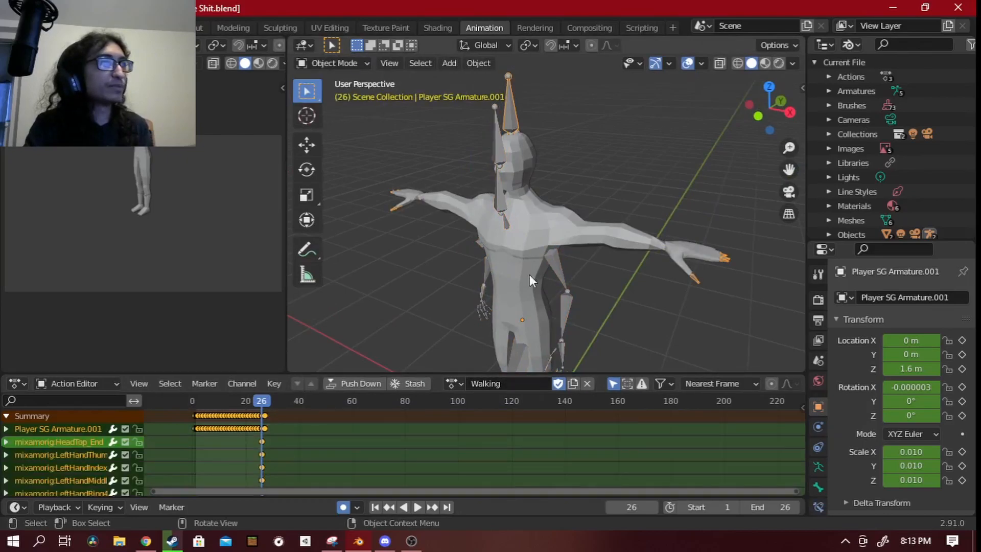
left_click(454, 382)
left_click(497, 237)
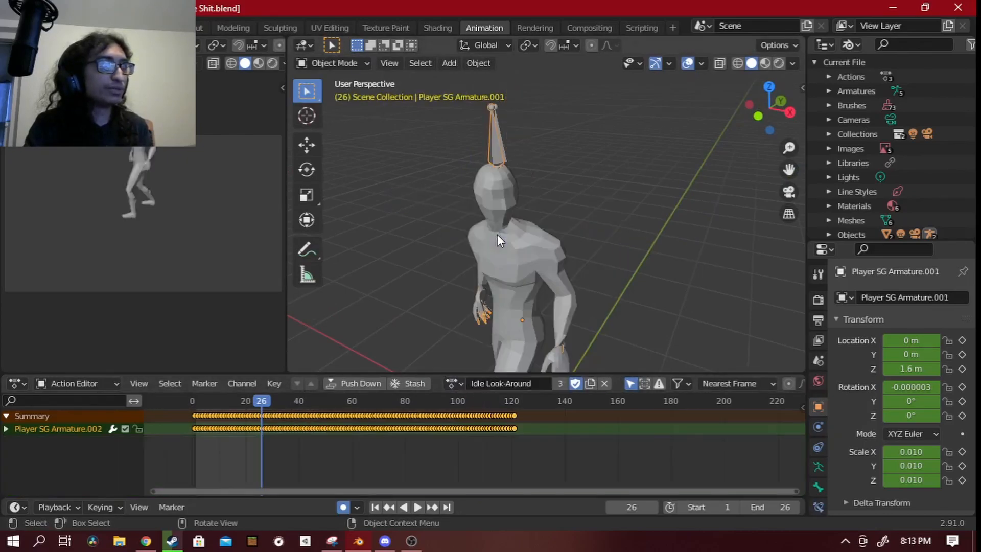
left_click(418, 507)
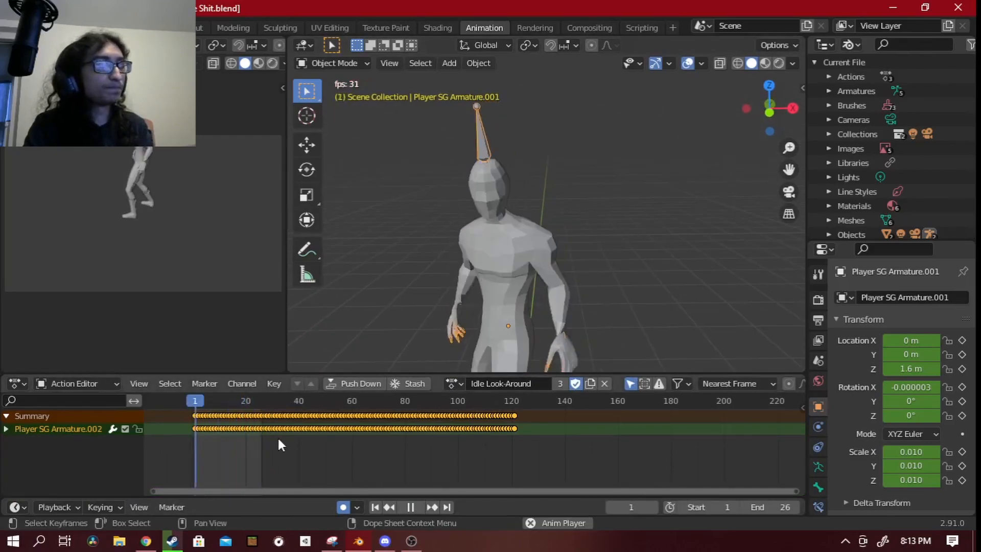
left_click_drag(764, 507, 812, 507)
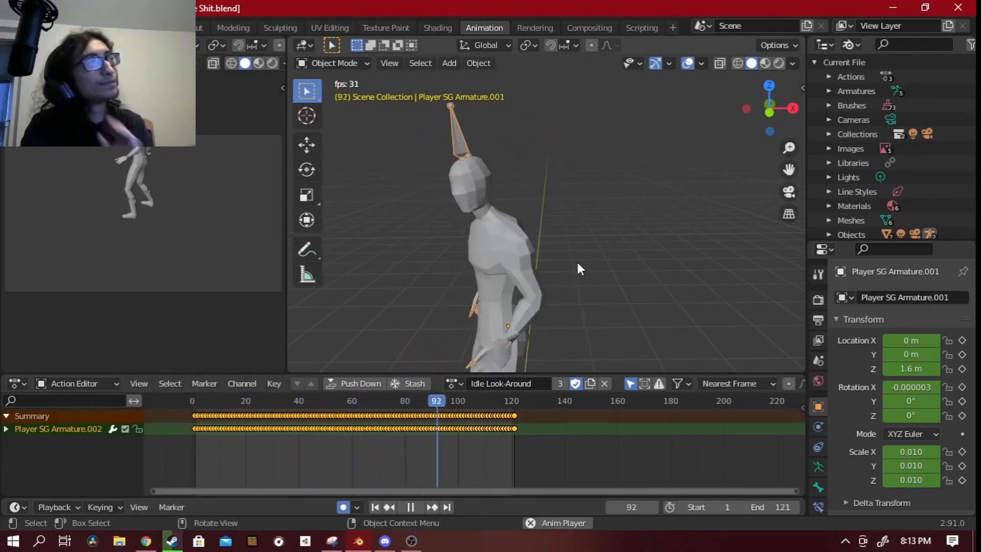
Assign the Walking action to the character's armature, replay it from the first frames, and stop playback.
left_click(451, 383)
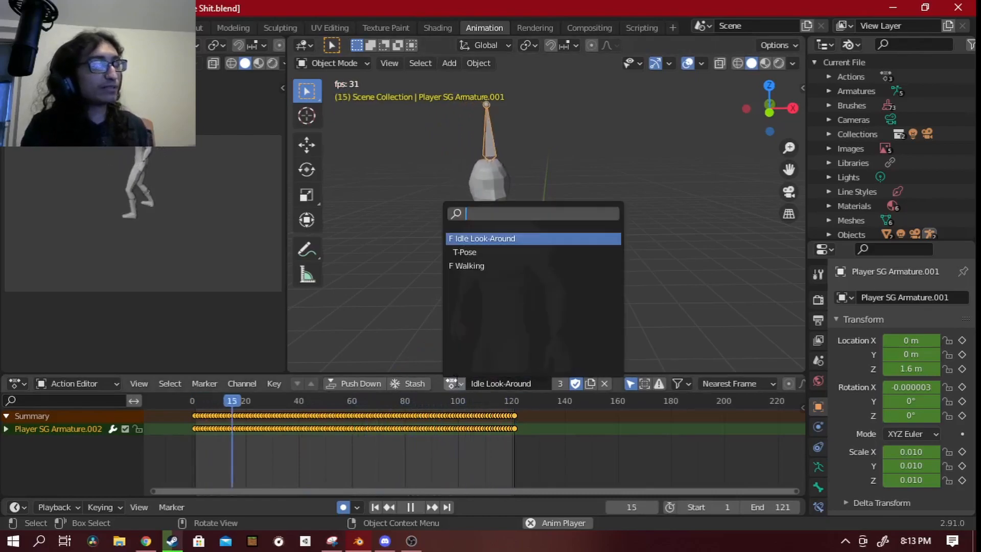
left_click(481, 265)
left_click(200, 400)
left_click(195, 400)
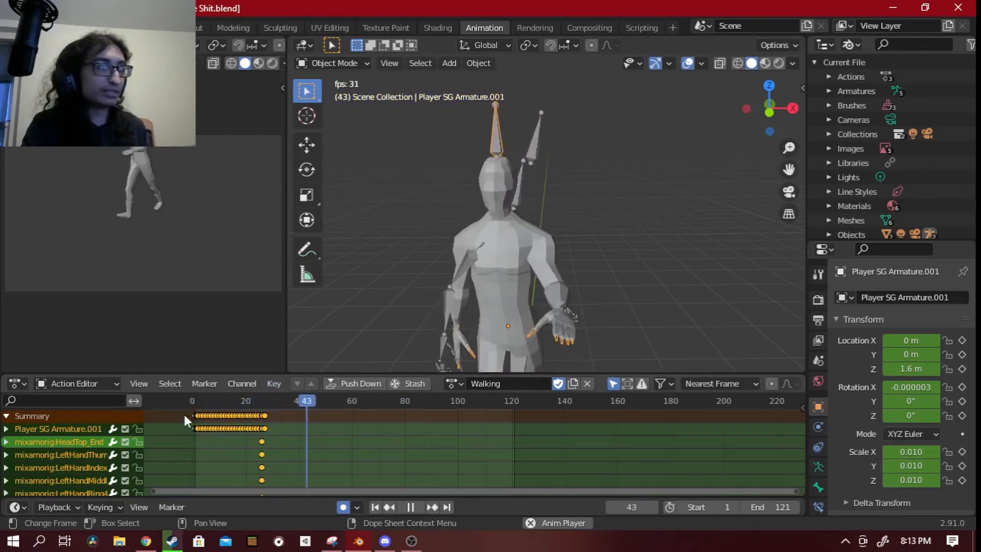
left_click(197, 401)
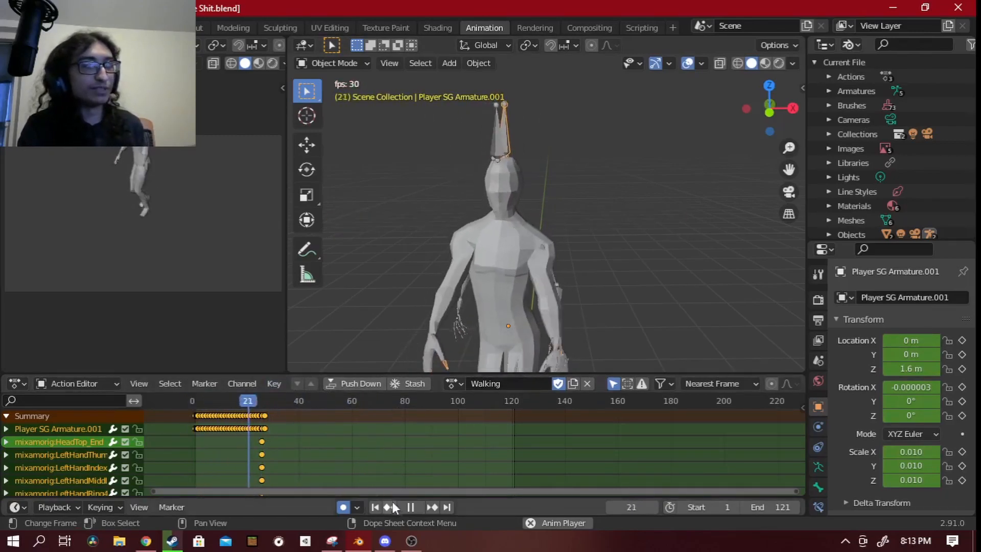
left_click(413, 508)
middle_click_drag(494, 263, 414, 283)
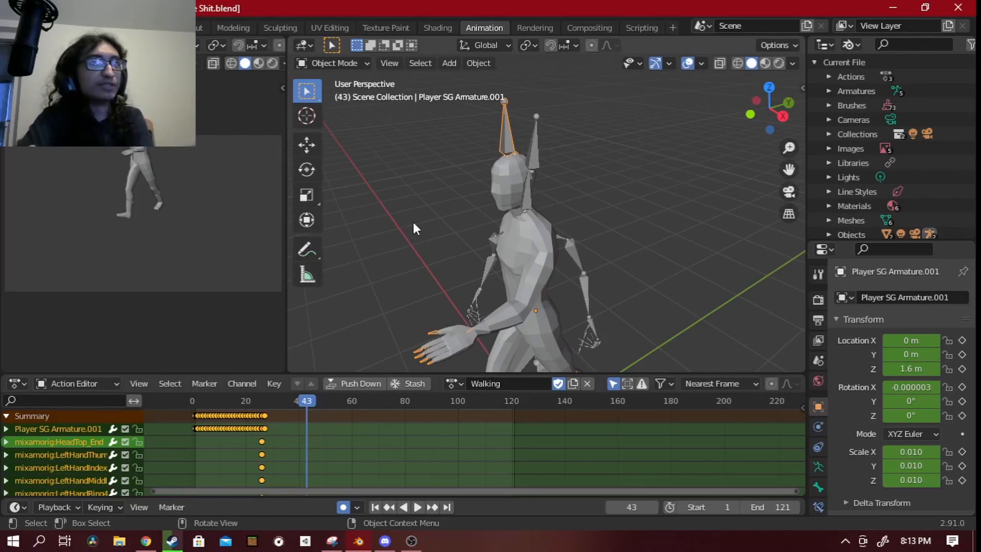
scroll(697, 276, "up", 2)
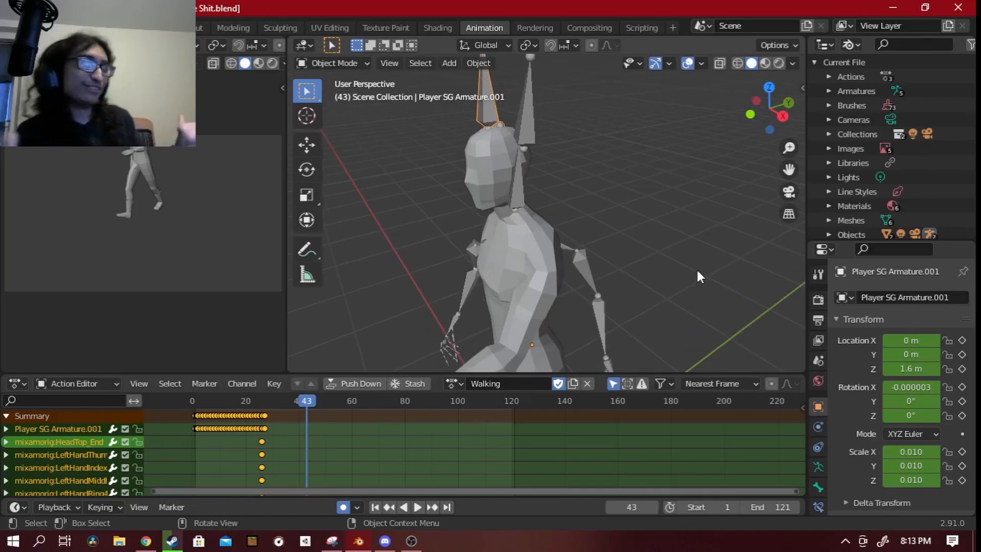
scroll(542, 267, "up", 2)
middle_click_drag(547, 268, 598, 270)
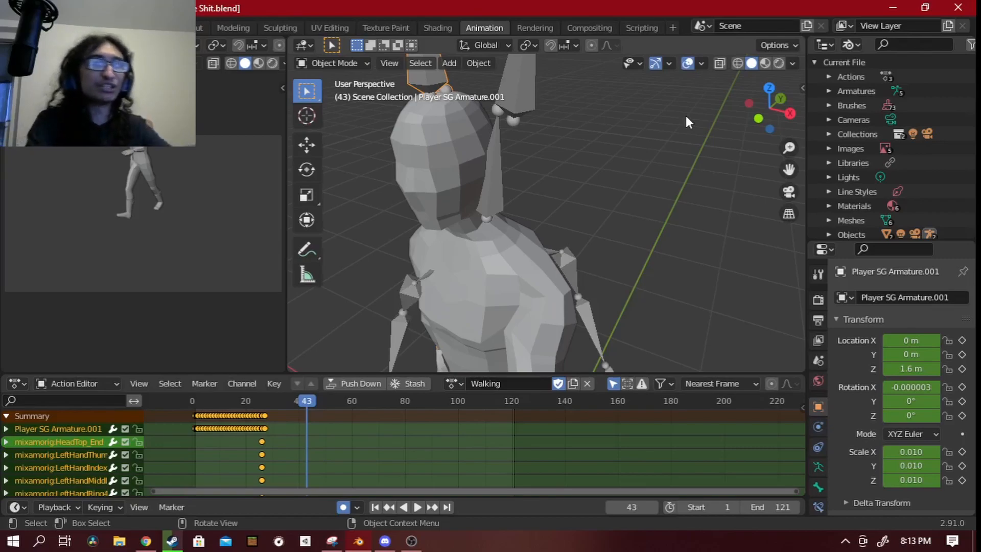
scroll(489, 219, "down", 3)
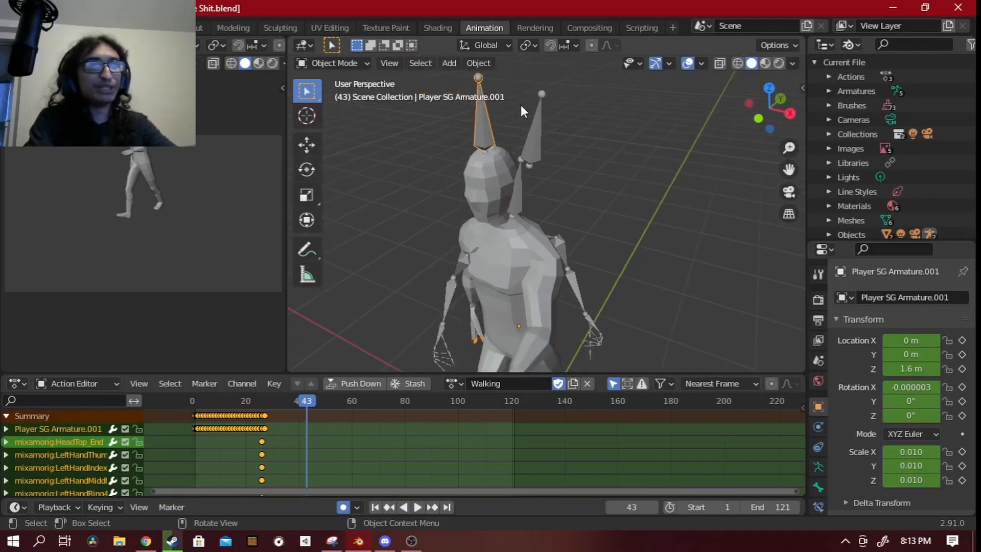
In the Layout workspace, delete the extra imported armature, Player SG Armature.002.
left_click(202, 28)
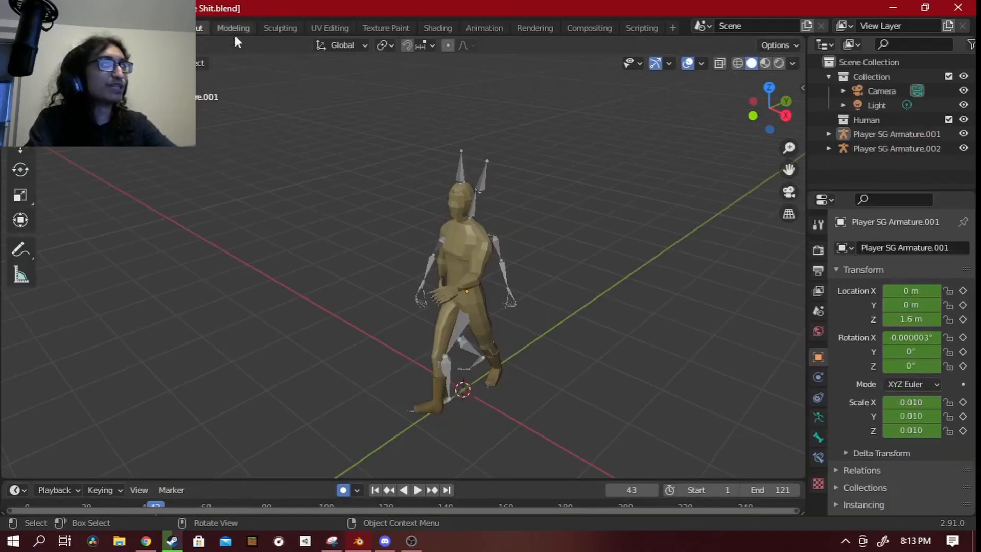
left_click(492, 199)
key("x")
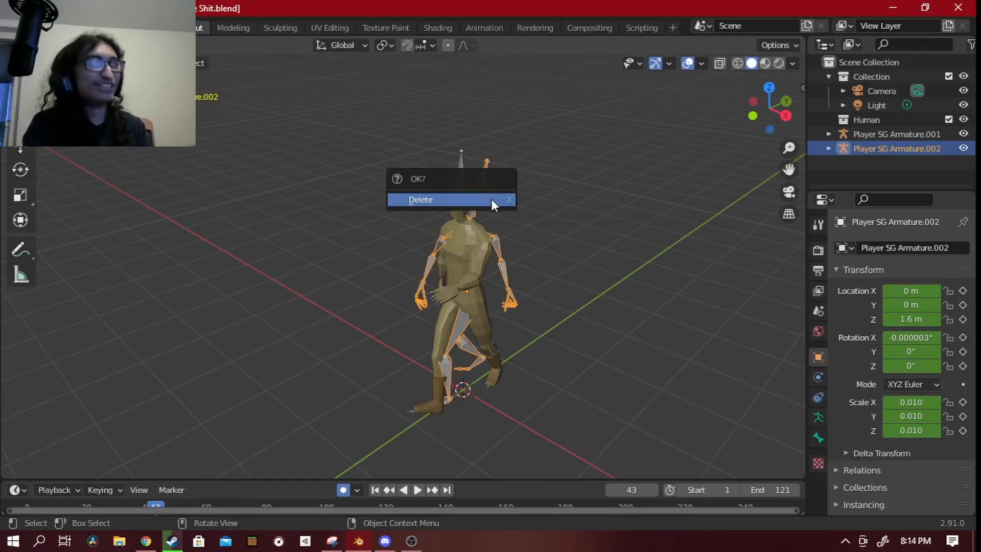
left_click(492, 198)
scroll(472, 189, "up", 2)
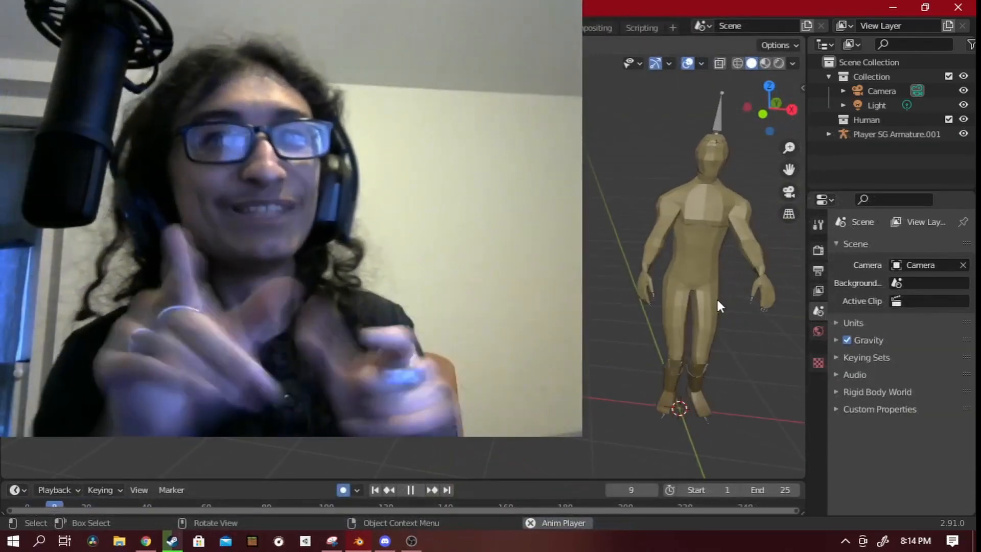